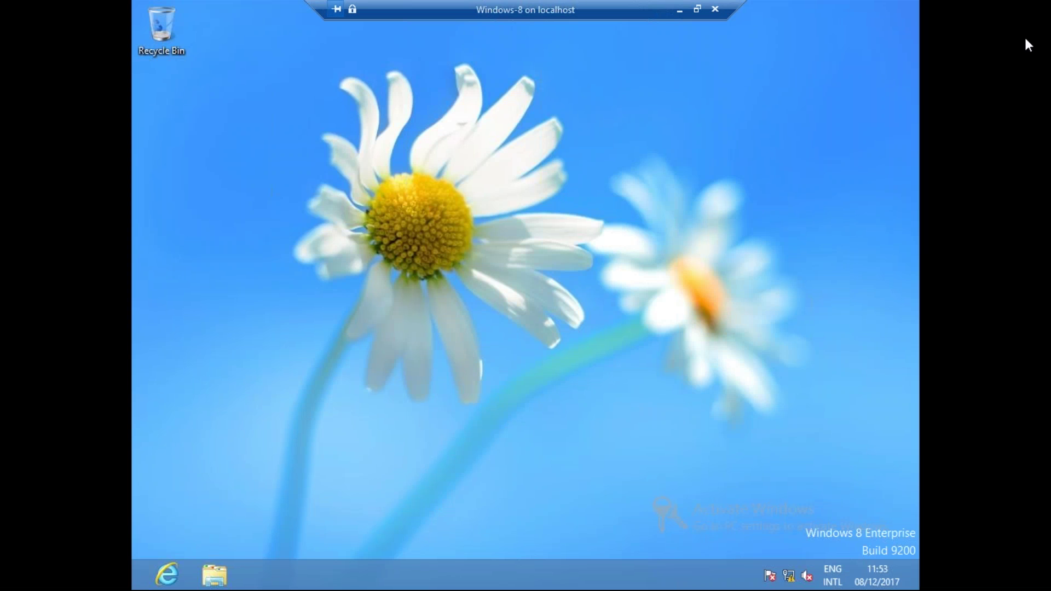
- Open the Computer Management console for this computer from File Explorer
left_click(215, 575)
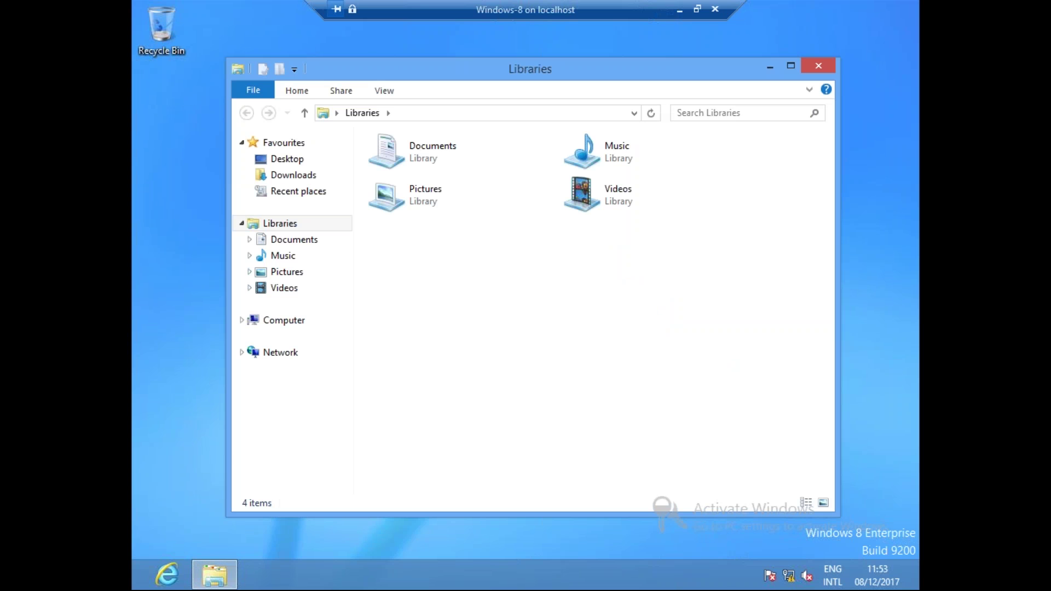
right_click(275, 328)
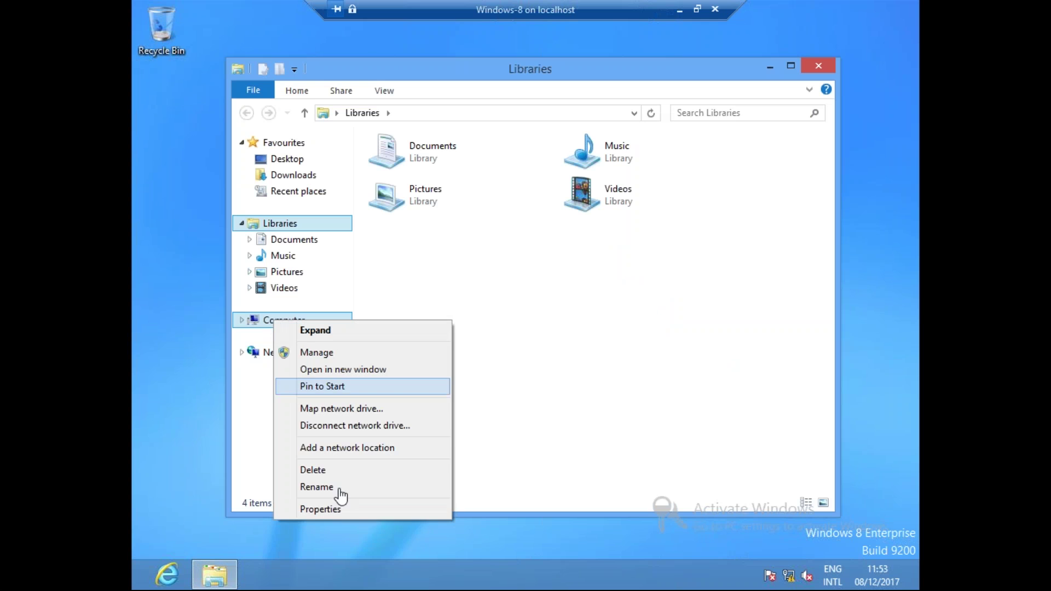
left_click(318, 353)
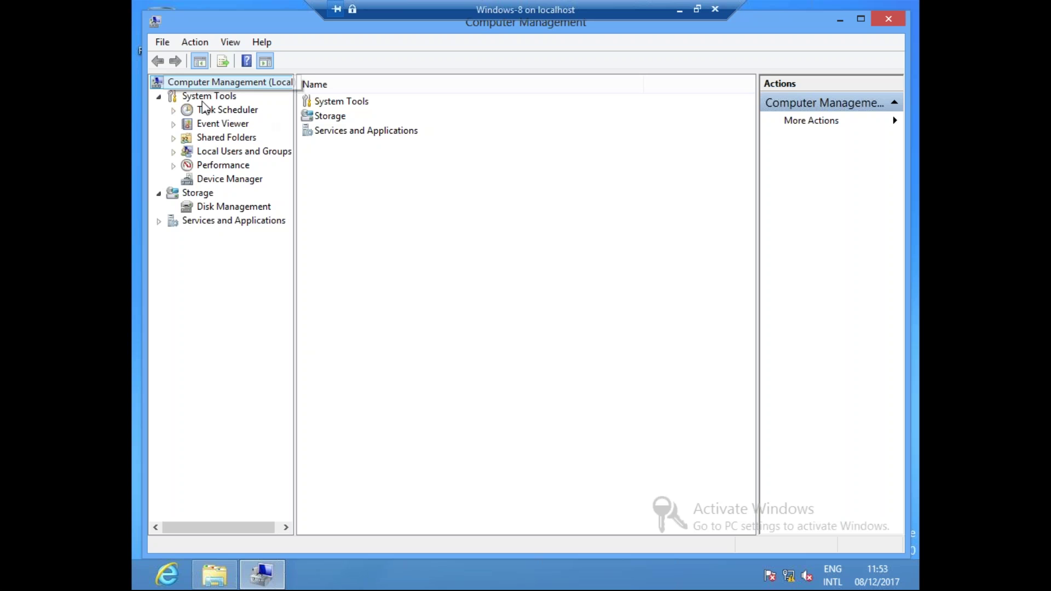
- Look through the System Tools entries: Task Scheduler, Event Viewer, Shared Folders, and Local Users and Groups
left_click(225, 99)
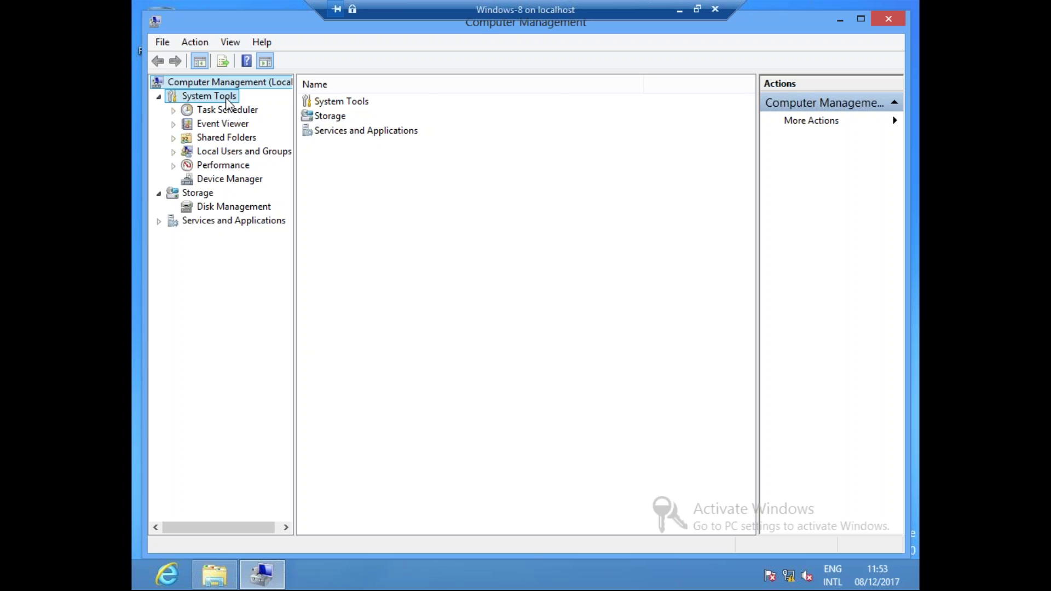
left_click(229, 110)
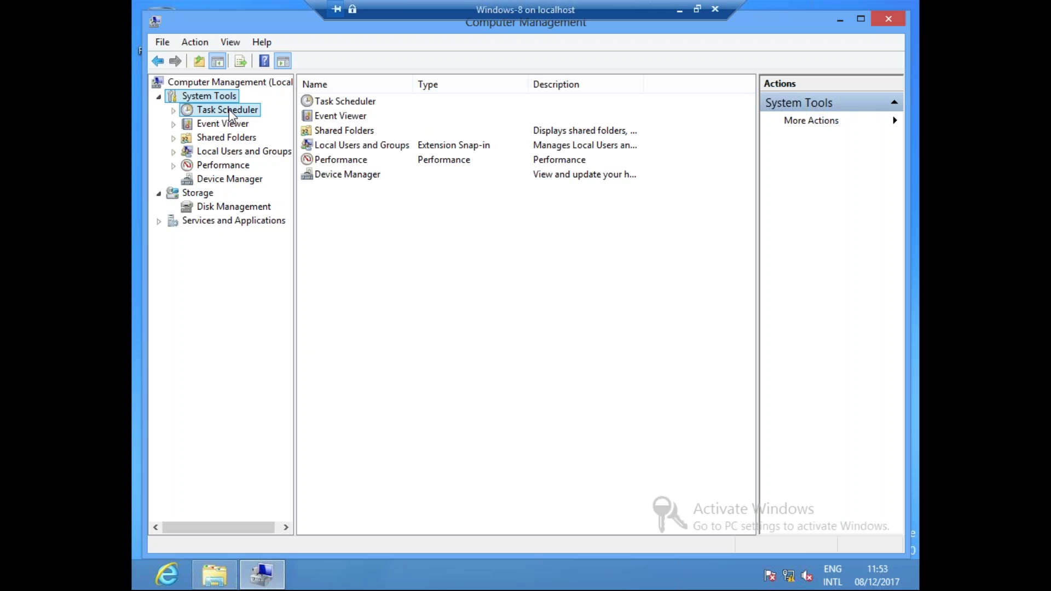
left_click(236, 126)
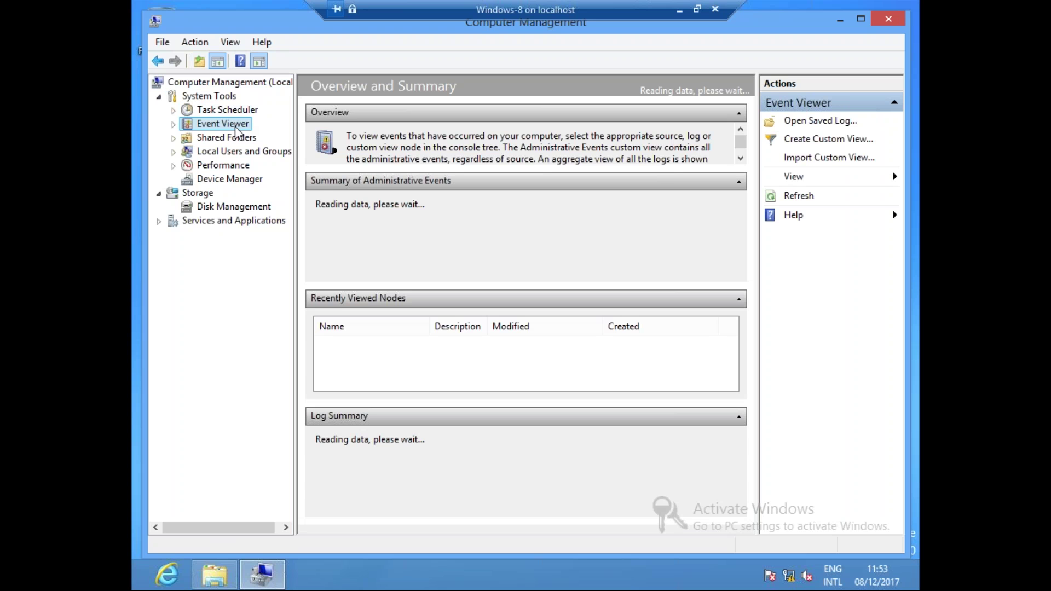
left_click(241, 141)
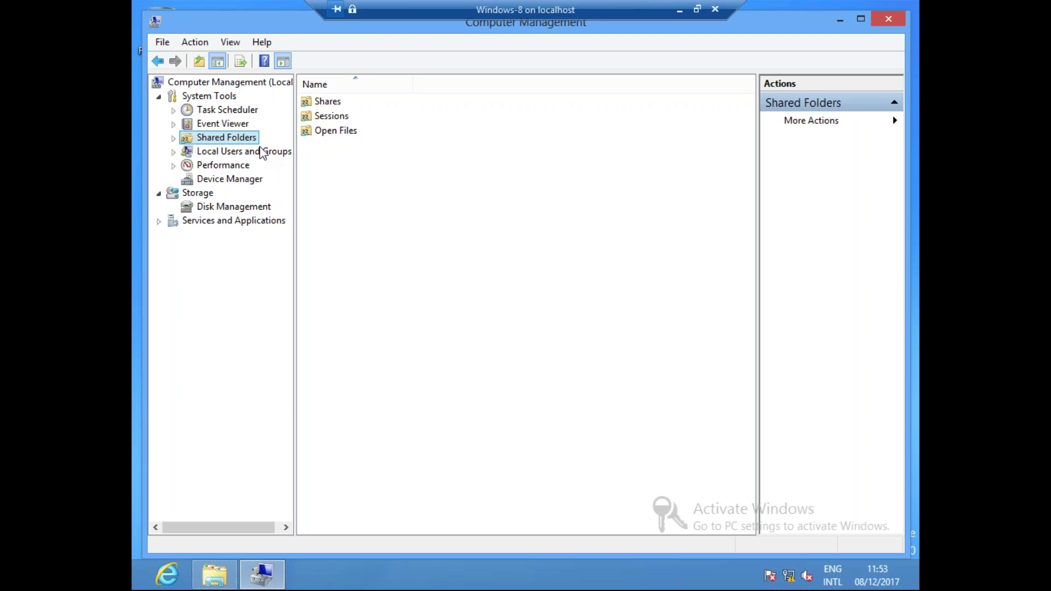
left_click(264, 156)
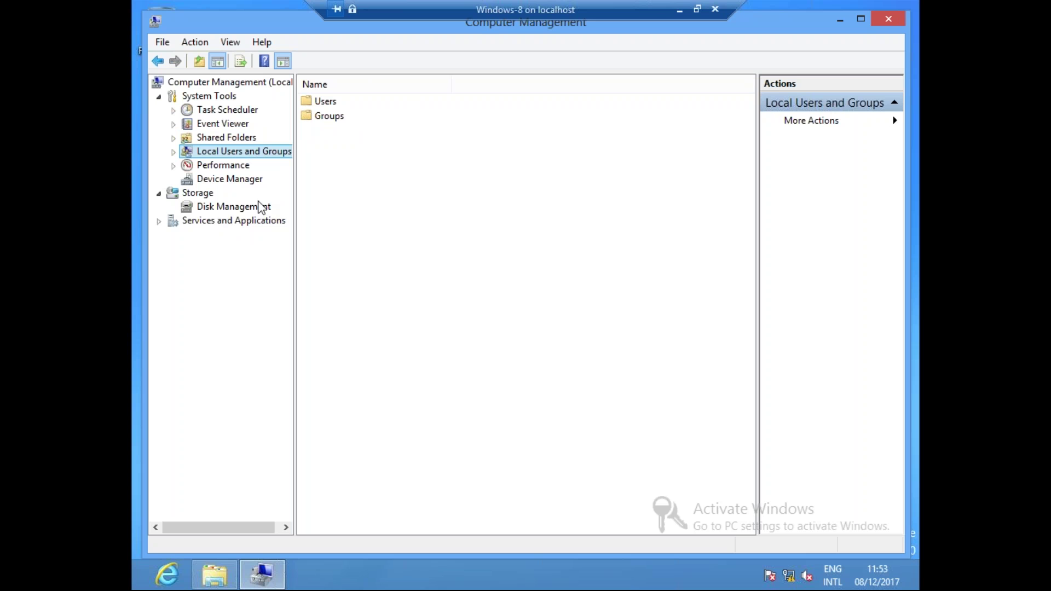
- Open Disk Management and shrink the C: volume on Disk 0 by 40000 MB
left_click(230, 210)
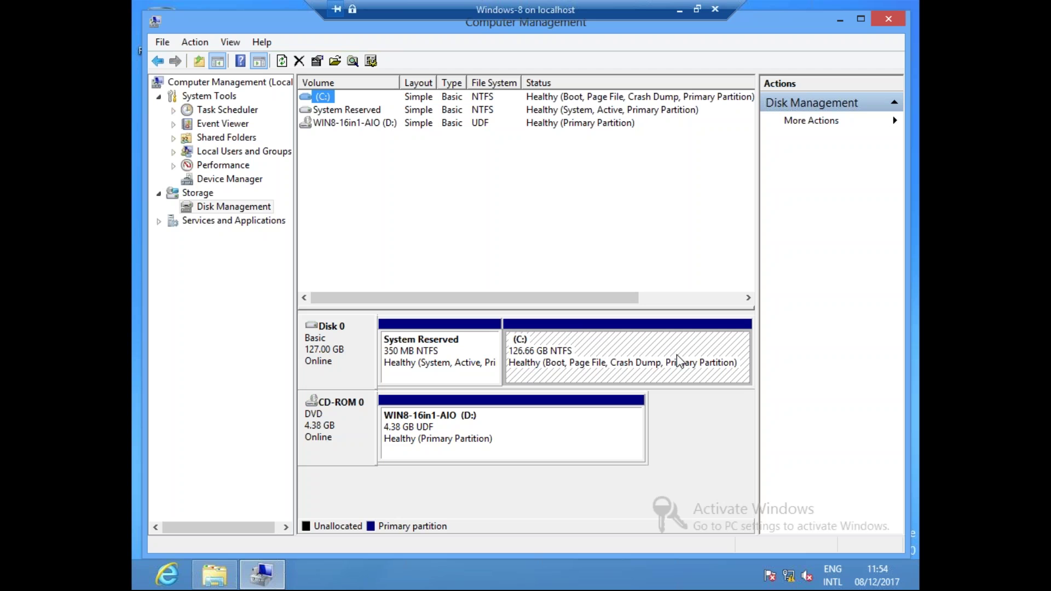
right_click(618, 345)
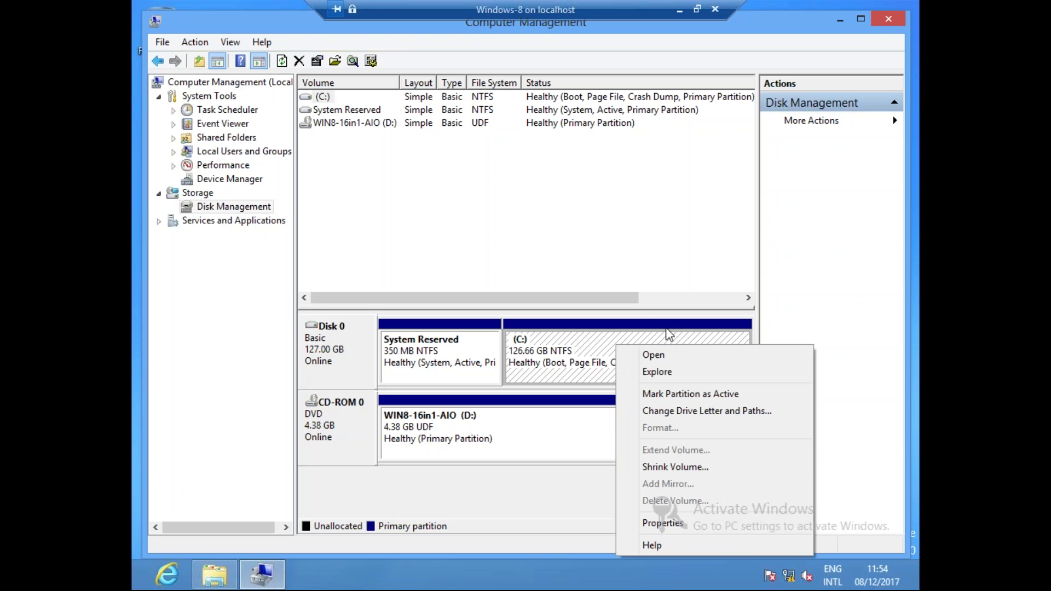
left_click(700, 469)
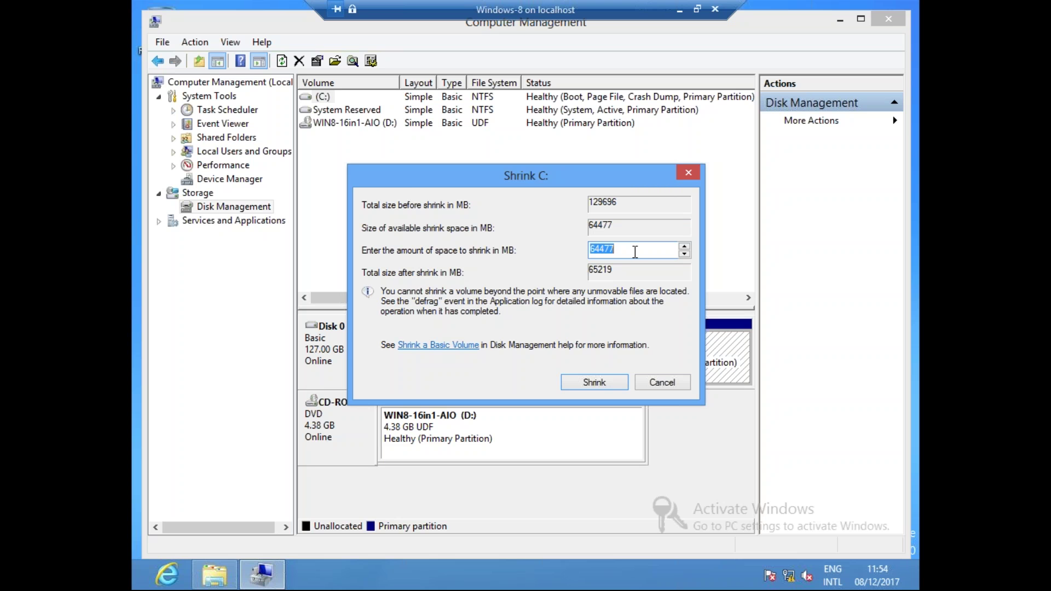
type("40000")
left_click(605, 385)
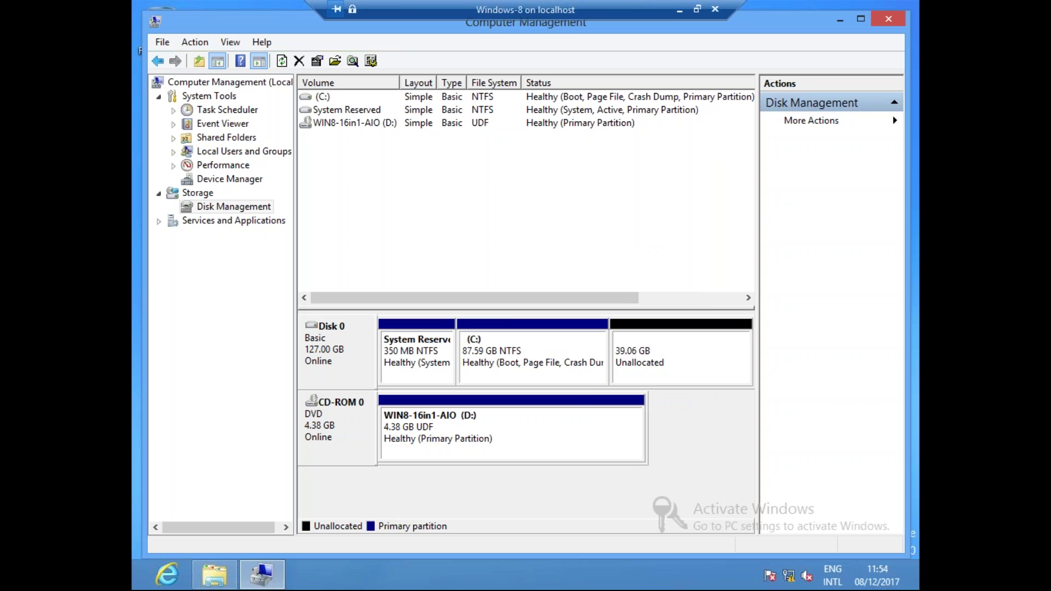
- Start a new simple volume in the unallocated space of Disk 0 with a size of 5000 MB
right_click(651, 351)
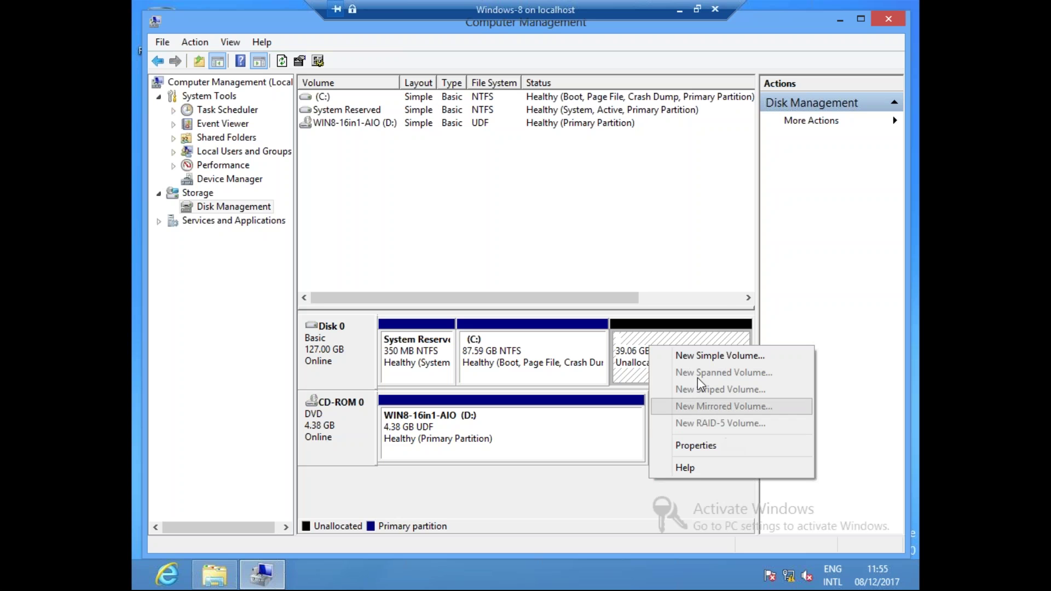
left_click(699, 359)
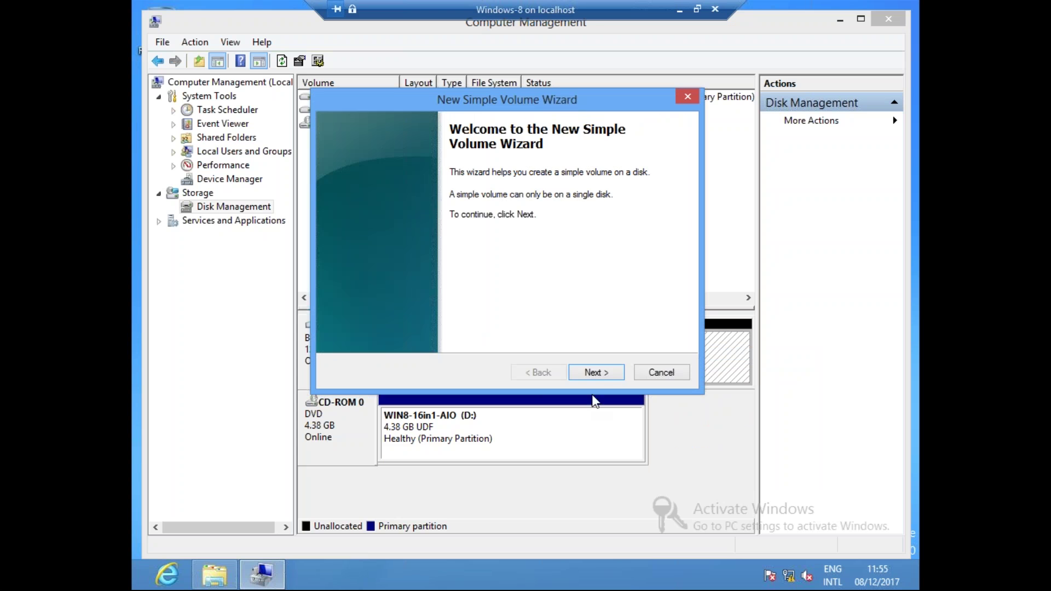
left_click(595, 373)
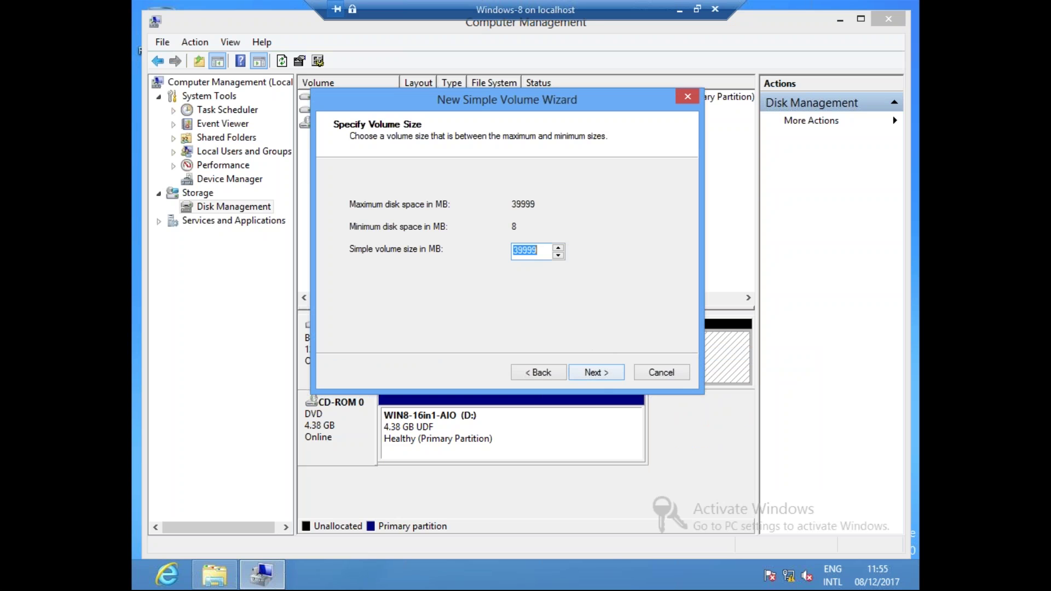
type("5000")
left_click(599, 374)
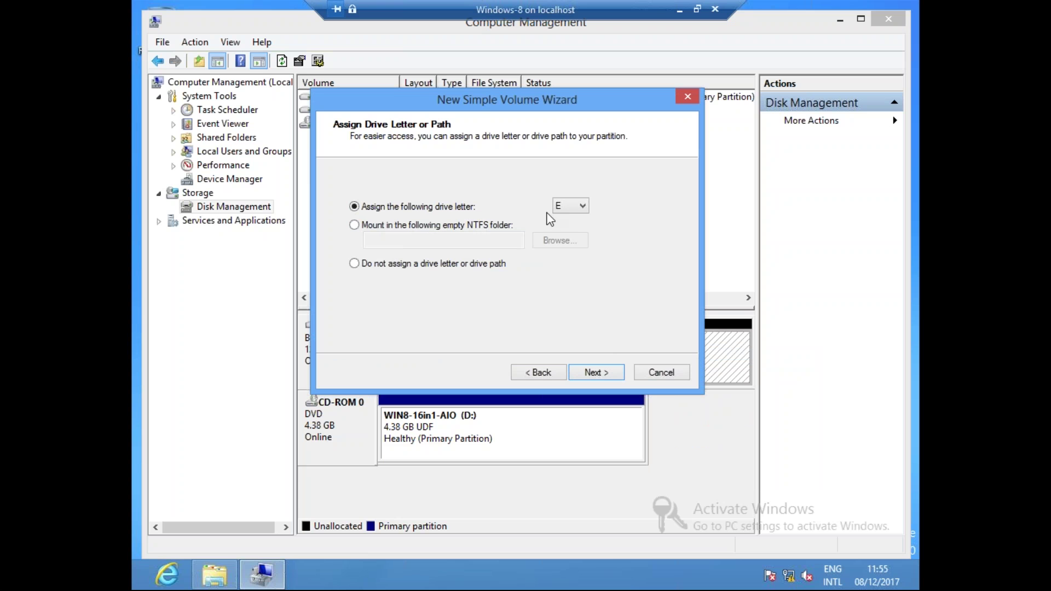
- Assign drive letter E to the new volume and choose NTFS as its file system
left_click(584, 206)
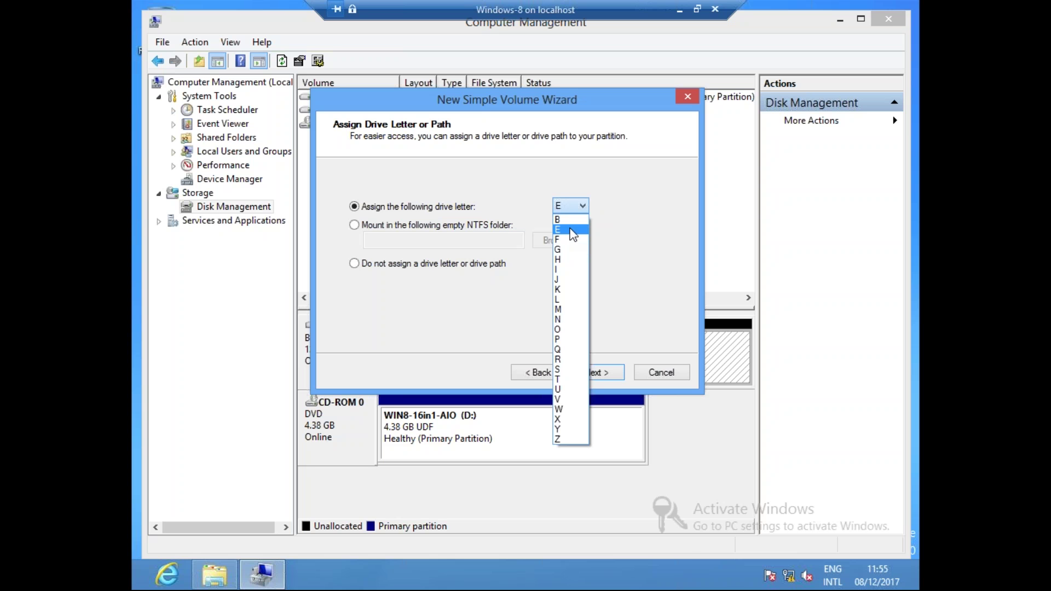
left_click(573, 235)
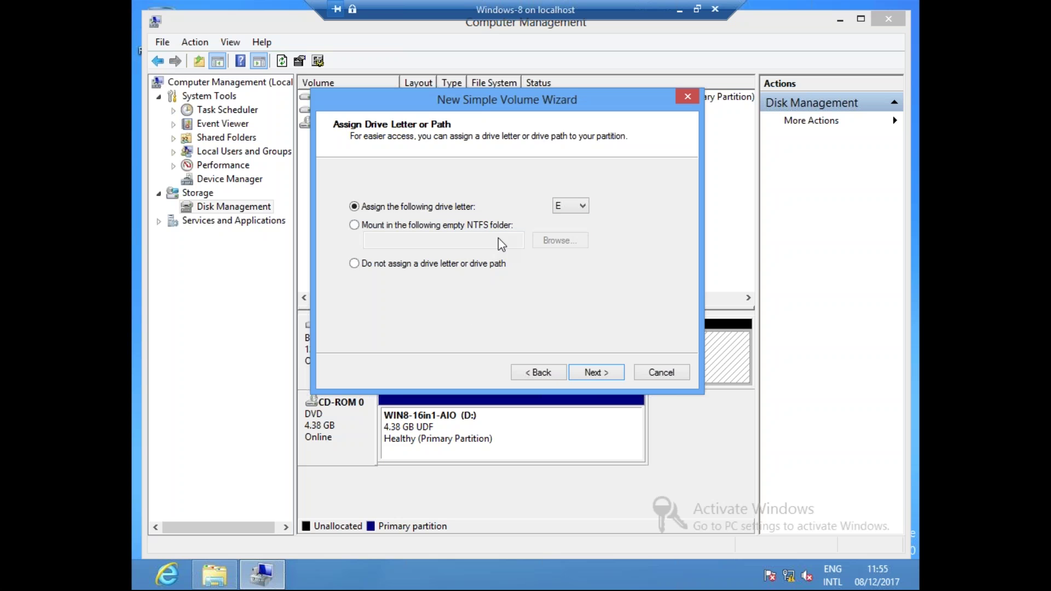
left_click(364, 268)
left_click(365, 211)
left_click(596, 372)
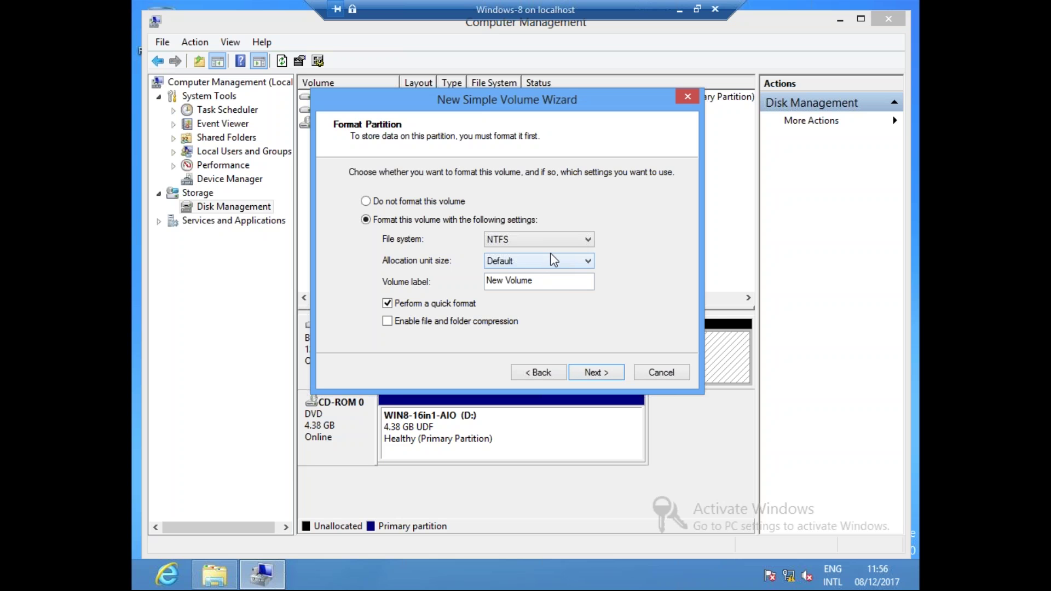
left_click(562, 241)
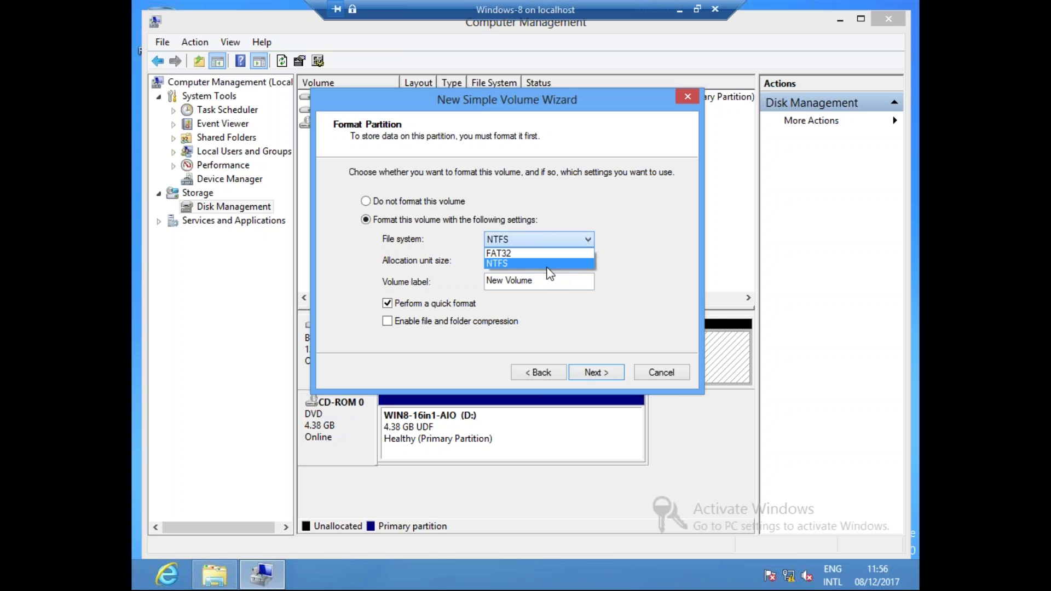
left_click(547, 266)
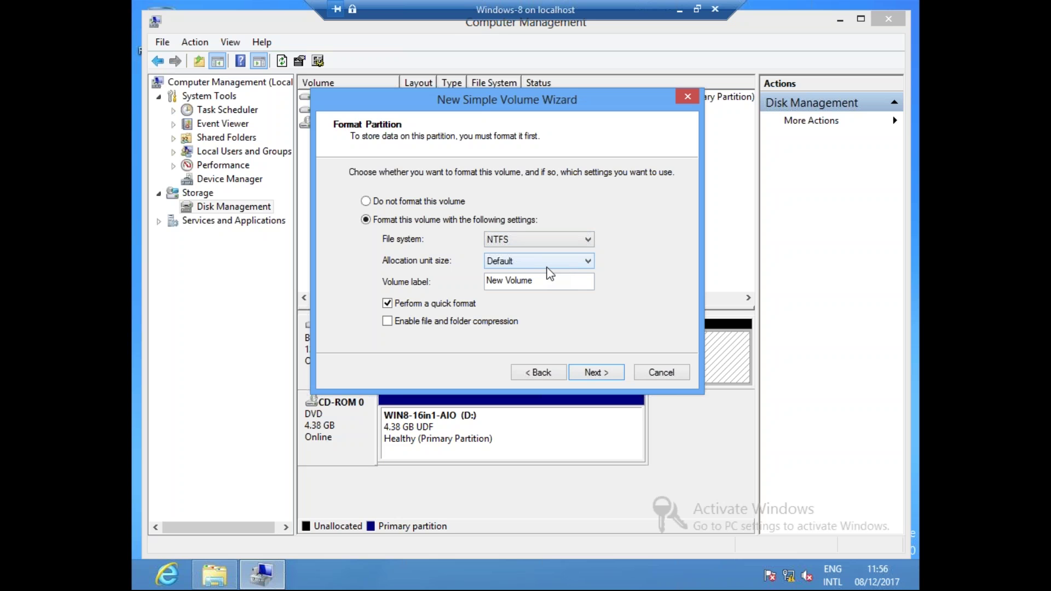
- Leave the volume wizard open and launch Notepad with a blank document
left_click(466, 25)
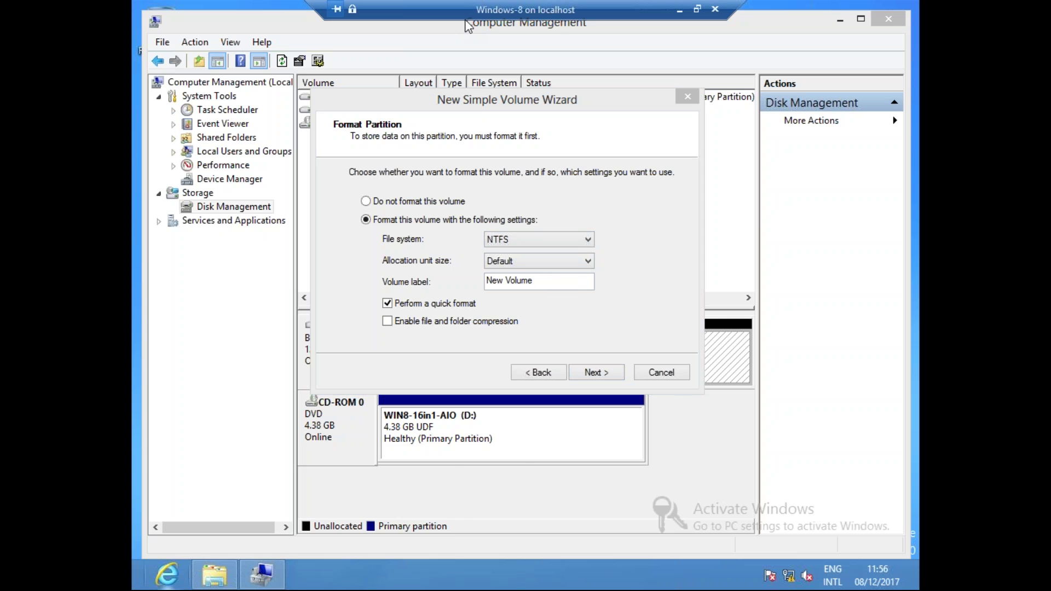
key("super+r")
type("notepad")
key("BackSpace")
key("BackSpace")
key("BackSpace")
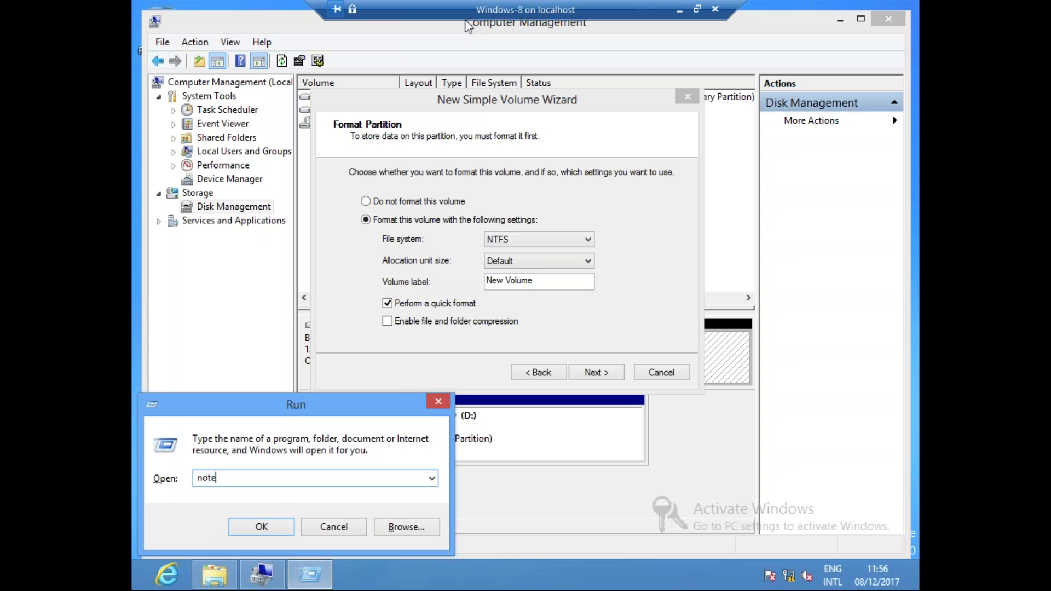
type("pad")
key("Return")
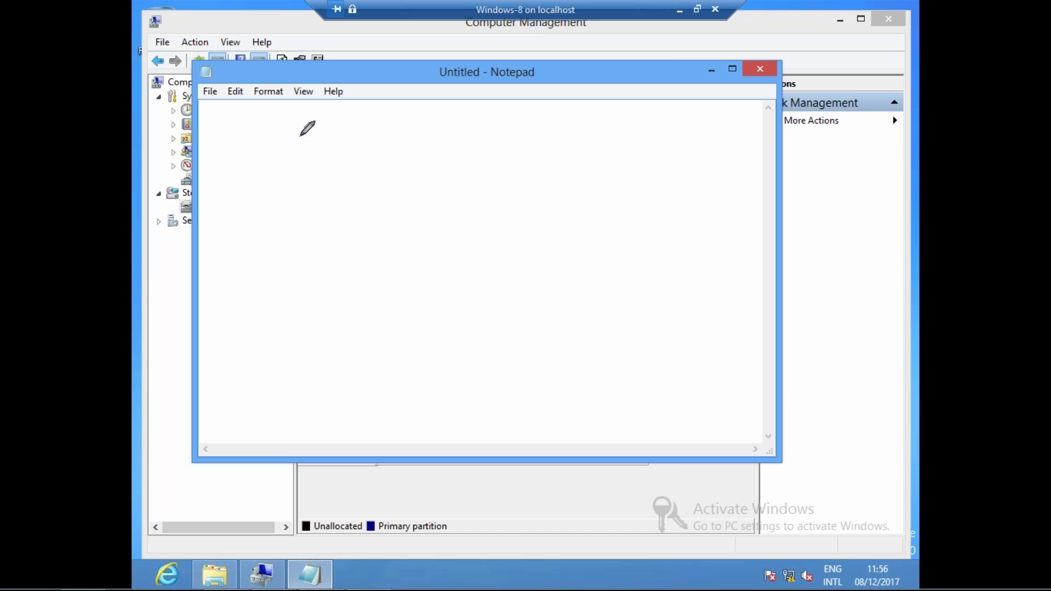
- Handwrite NTFS near the upper edge of the blank page and FAT below it
mouse_move(303, 141)
left_mouse_down()
mouse_move(306, 167)
mouse_move(326, 134)
mouse_move(364, 125)
left_mouse_up()
left_click(375, 130)
mouse_move(350, 130)
left_mouse_down()
mouse_move(353, 159)
mouse_move(390, 153)
mouse_move(406, 132)
mouse_move(415, 167)
left_mouse_up()
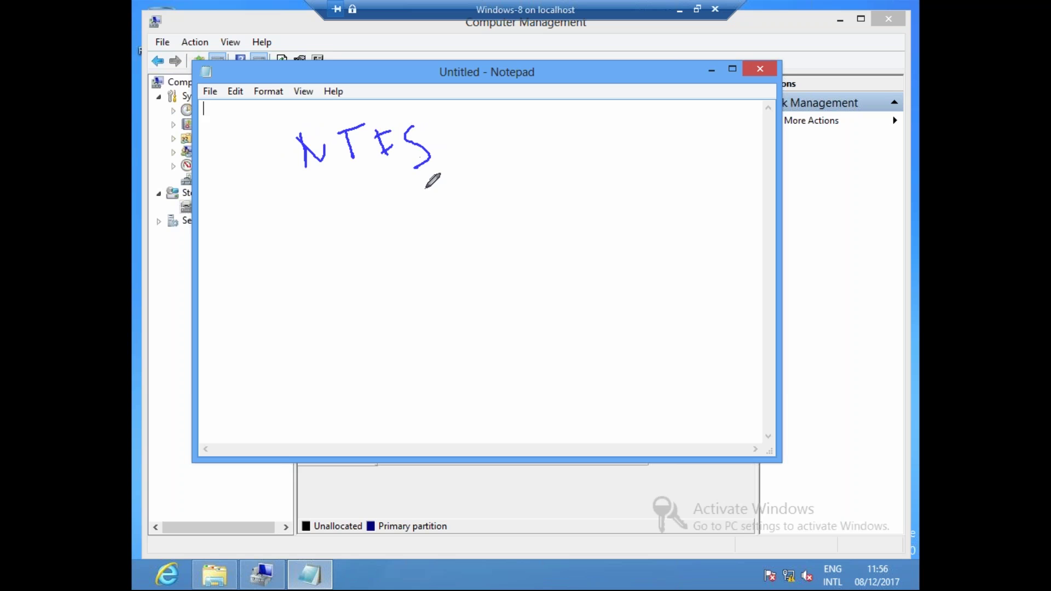
left_click_drag(310, 284, 324, 333)
mouse_move(309, 285)
left_mouse_down()
mouse_move(334, 282)
mouse_move(355, 301)
mouse_move(386, 282)
mouse_move(404, 300)
mouse_move(435, 263)
left_mouse_up()
left_click_drag(427, 274, 433, 296)
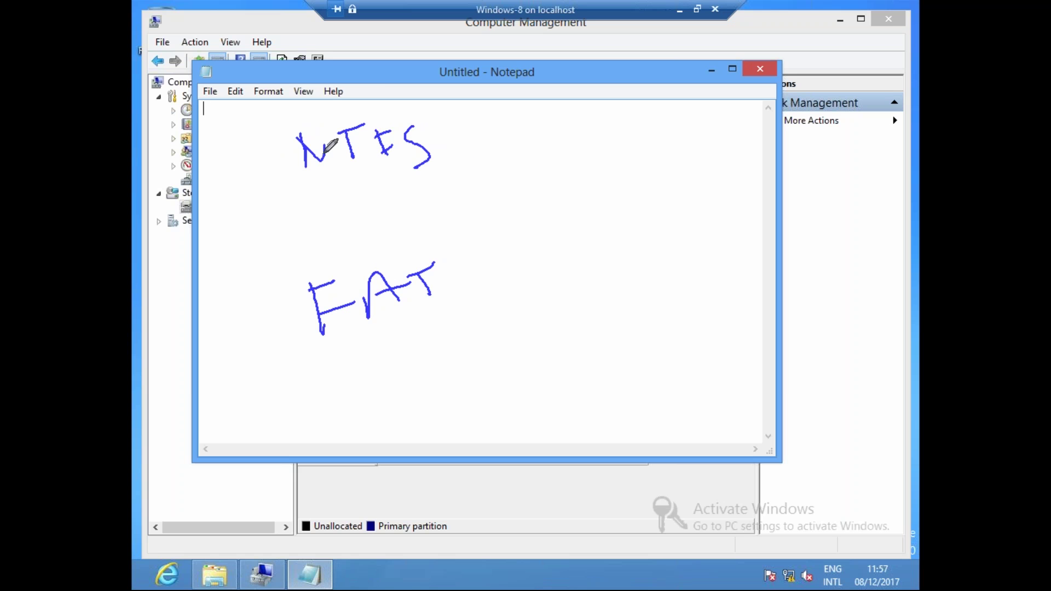
- Handwrite "New Tech File Syst" beside NTFS and add a circled "Security" below it
mouse_move(484, 153)
left_mouse_down()
mouse_move(504, 136)
mouse_move(572, 148)
mouse_move(582, 127)
mouse_move(581, 151)
mouse_move(613, 136)
mouse_move(634, 162)
left_mouse_up()
mouse_move(554, 195)
left_mouse_down()
mouse_move(563, 216)
mouse_move(573, 189)
mouse_move(574, 202)
left_mouse_up()
mouse_move(582, 195)
left_mouse_down()
mouse_move(583, 207)
mouse_move(583, 182)
mouse_move(598, 205)
mouse_move(632, 208)
mouse_move(663, 182)
mouse_move(669, 217)
mouse_move(684, 192)
left_mouse_up()
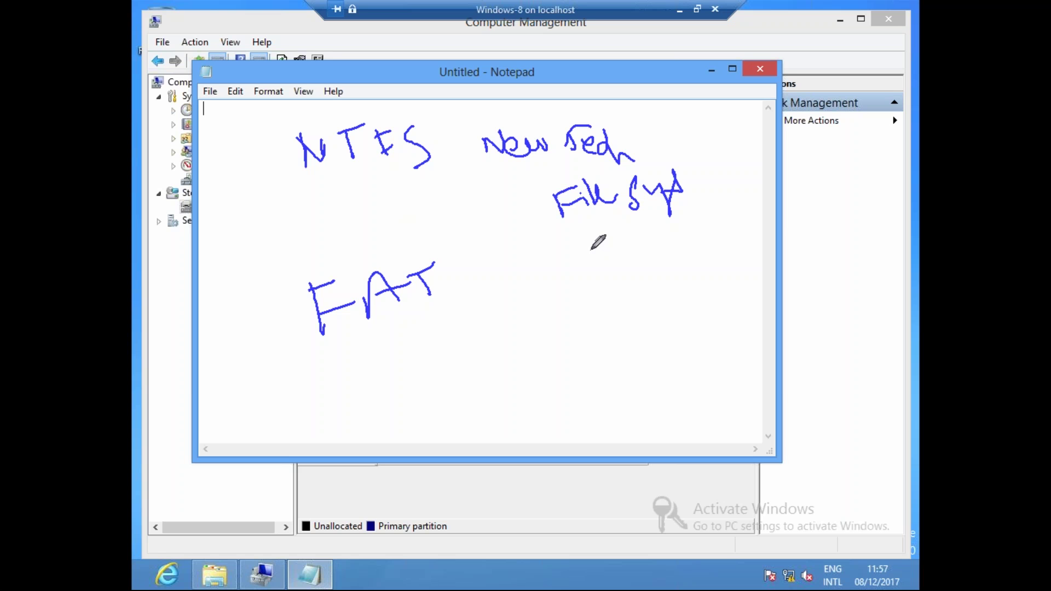
mouse_move(600, 247)
left_mouse_down()
mouse_move(598, 302)
mouse_move(658, 285)
mouse_move(665, 262)
mouse_move(694, 262)
mouse_move(674, 241)
mouse_move(728, 299)
left_mouse_up()
left_click(630, 289)
left_click_drag(691, 236, 712, 222)
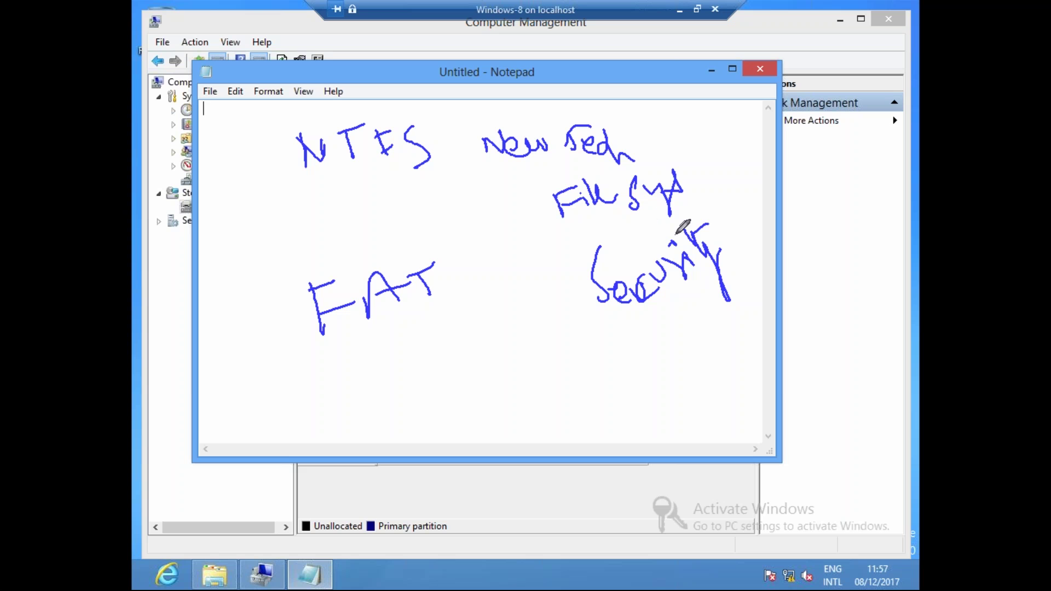
mouse_move(638, 216)
left_mouse_down()
mouse_move(587, 336)
mouse_move(729, 254)
mouse_move(682, 218)
left_mouse_up()
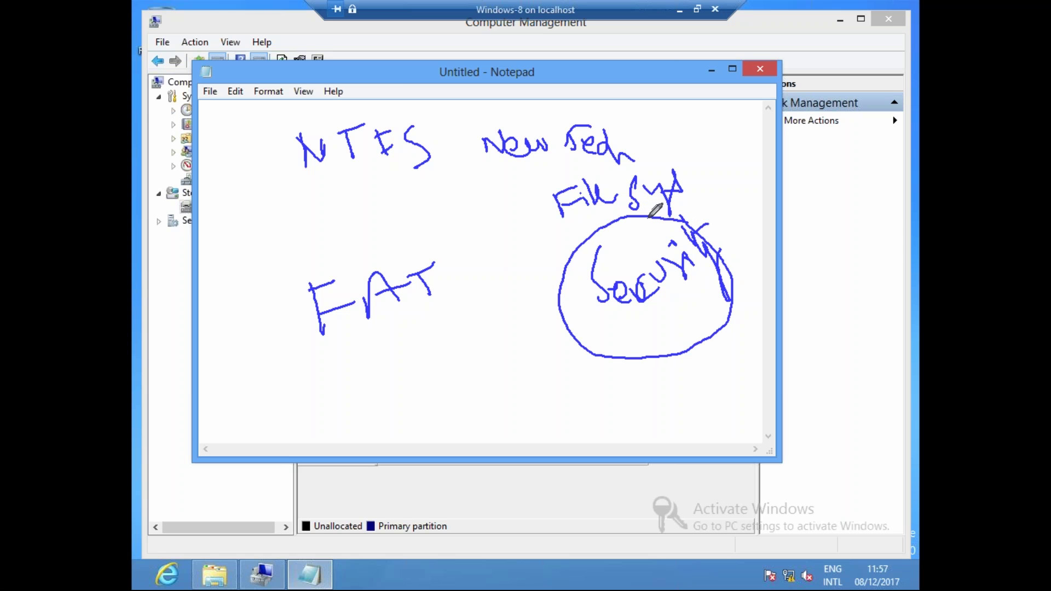
- Circle FAT and write 32 beneath it, with a short line leading out of the circle
mouse_move(313, 251)
left_mouse_down()
mouse_move(322, 378)
mouse_move(387, 229)
mouse_move(302, 258)
left_mouse_up()
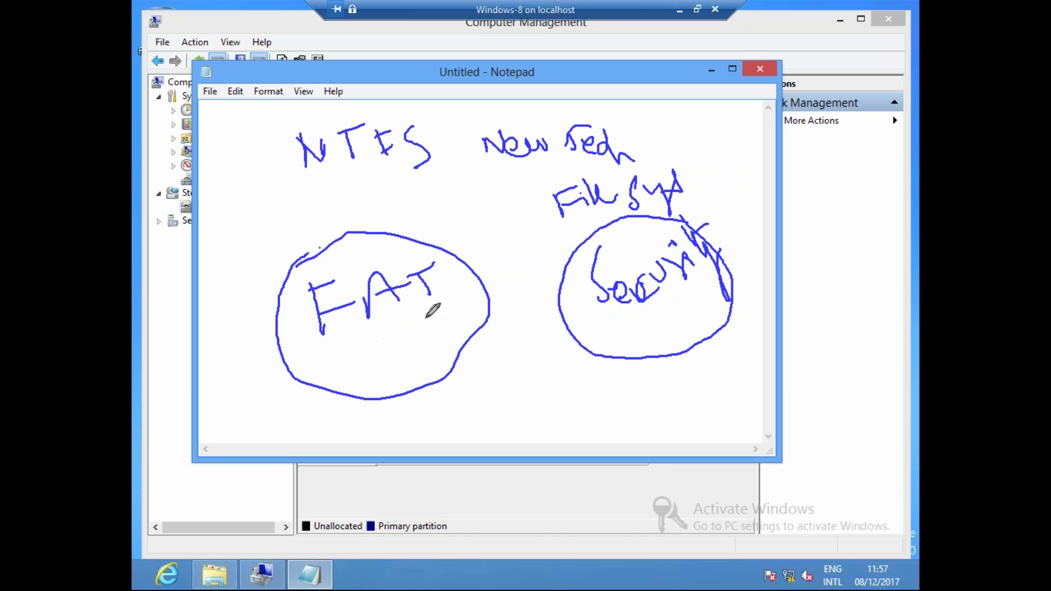
mouse_move(362, 346)
left_mouse_down()
mouse_move(404, 392)
mouse_move(430, 377)
mouse_move(474, 391)
mouse_move(540, 391)
left_mouse_up()
mouse_move(539, 383)
left_mouse_down()
mouse_move(540, 410)
mouse_move(552, 375)
left_mouse_up()
- Write and underline "<50 GB" beside the FAT circle, and write ">50 GB" under NTFS with a line below
mouse_move(579, 411)
left_mouse_down()
mouse_move(571, 422)
mouse_move(601, 420)
mouse_move(619, 395)
mouse_move(629, 411)
mouse_move(638, 391)
mouse_move(667, 402)
left_mouse_up()
left_click_drag(671, 362, 677, 403)
left_click_drag(602, 440, 681, 394)
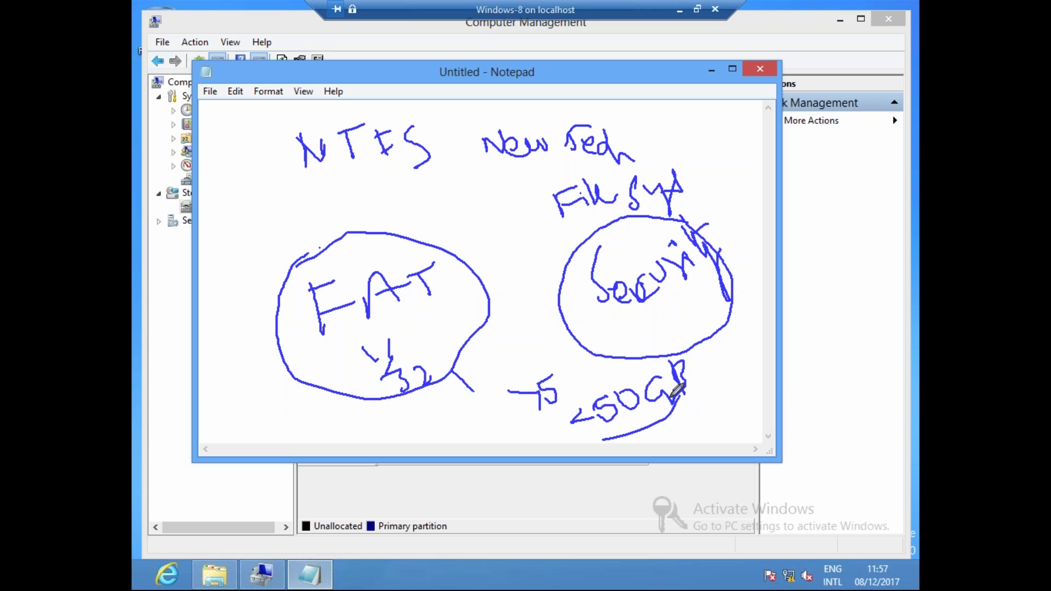
mouse_move(403, 192)
left_mouse_down()
mouse_move(426, 220)
mouse_move(485, 193)
mouse_move(534, 203)
mouse_move(556, 217)
mouse_move(543, 235)
left_mouse_up()
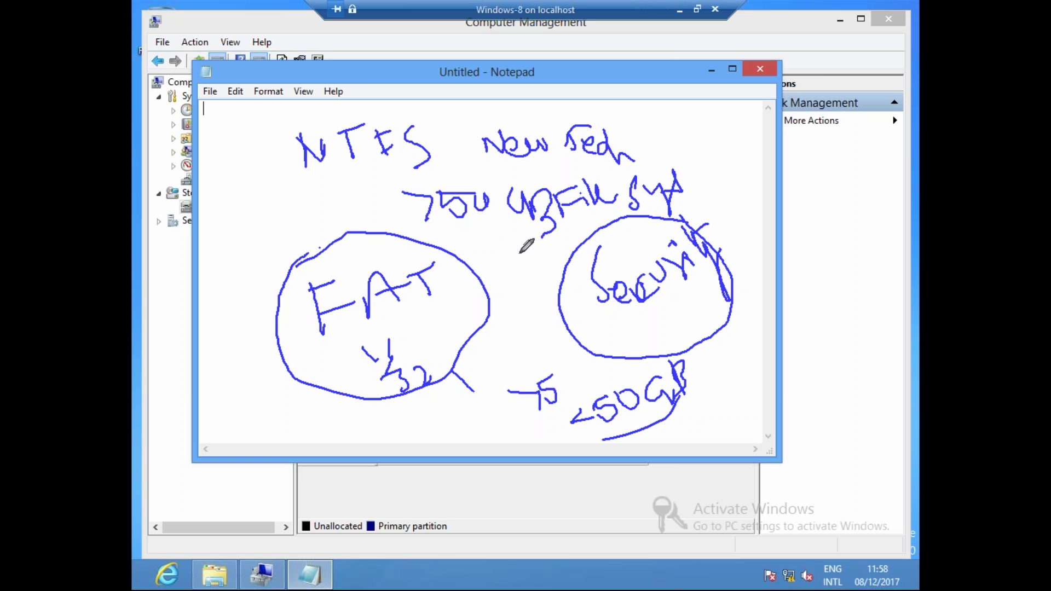
left_click_drag(489, 256, 588, 249)
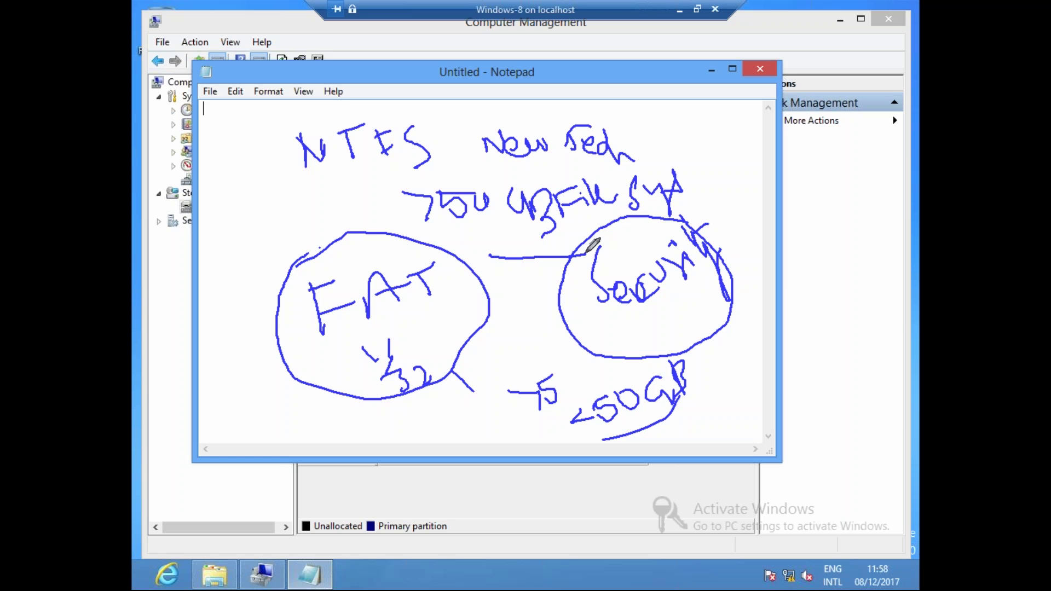
- Handwrite the notes K-W, D and M one below the other beside the FAT circle
mouse_move(223, 198)
left_mouse_down()
mouse_move(227, 245)
mouse_move(293, 222)
mouse_move(328, 230)
mouse_move(339, 209)
left_mouse_up()
left_click_drag(216, 297, 226, 331)
left_click_drag(210, 390, 248, 371)
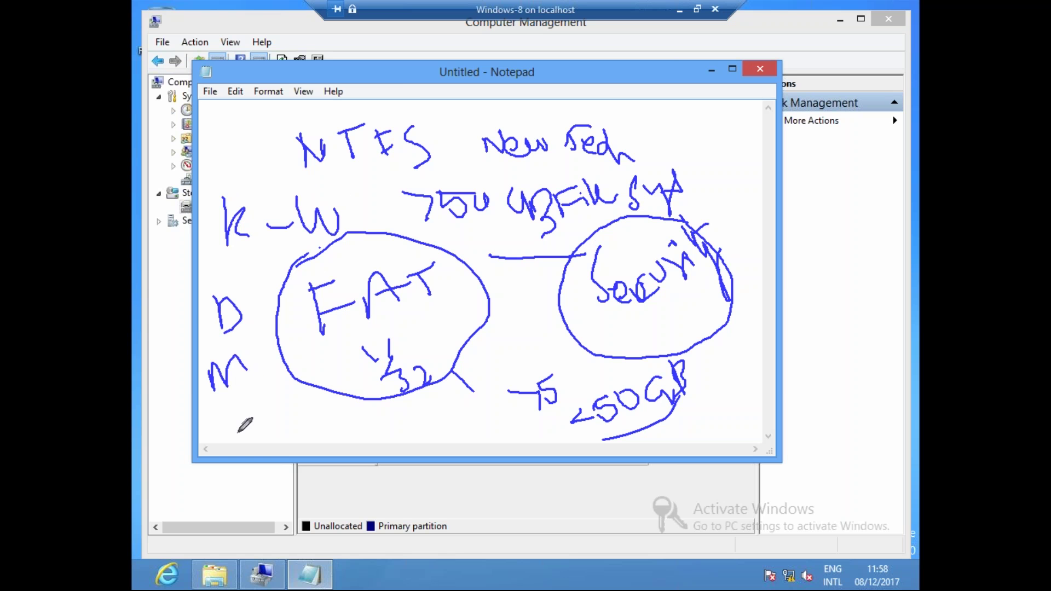
- Handwrite a circled word below the M note and circle NTFS
mouse_move(223, 406)
left_mouse_down()
mouse_move(256, 426)
mouse_move(312, 417)
mouse_move(348, 394)
mouse_move(352, 466)
left_mouse_up()
mouse_move(304, 372)
left_mouse_down()
mouse_move(290, 452)
mouse_move(341, 387)
left_mouse_up()
mouse_move(335, 116)
left_mouse_down()
mouse_move(309, 127)
mouse_move(357, 206)
mouse_move(342, 119)
mouse_move(355, 123)
left_mouse_up()
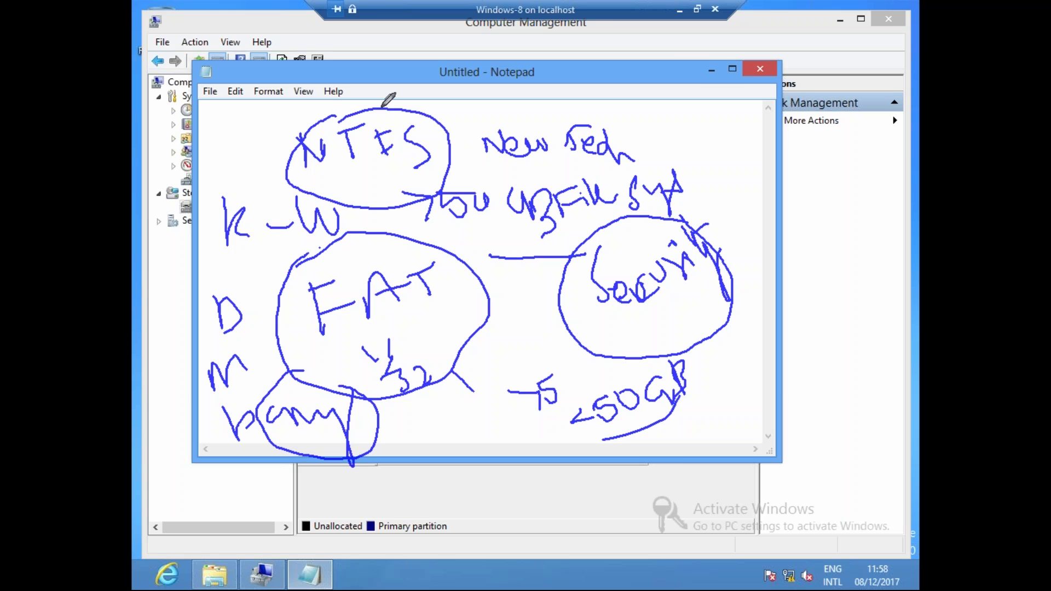
- Clear the handwritten notes, minimise Notepad and finish creating the 5000 MB volume E: with NTFS, default allocation unit size and quick format
key("e")
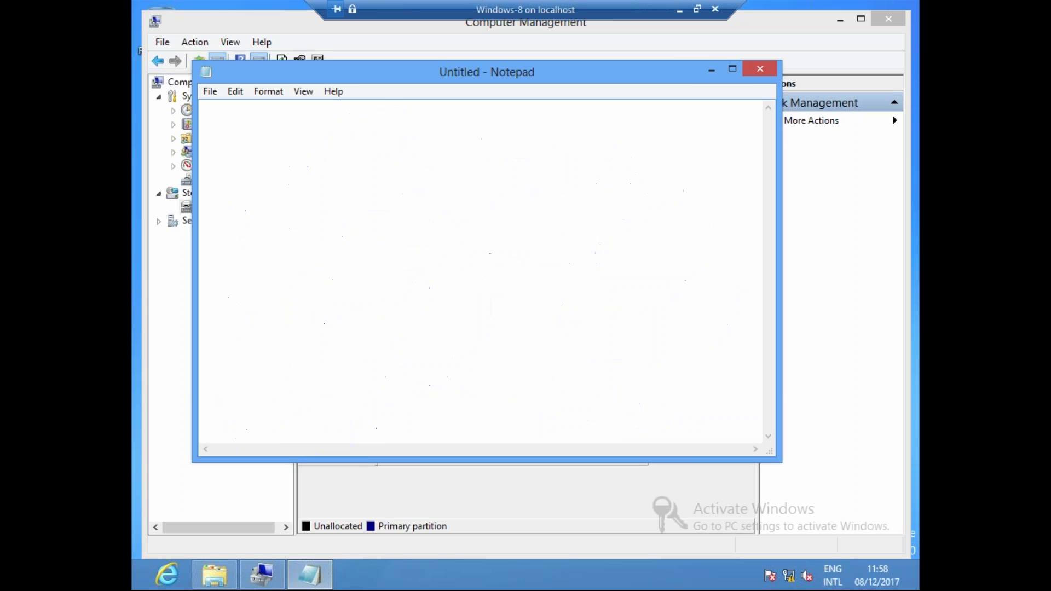
left_click(712, 68)
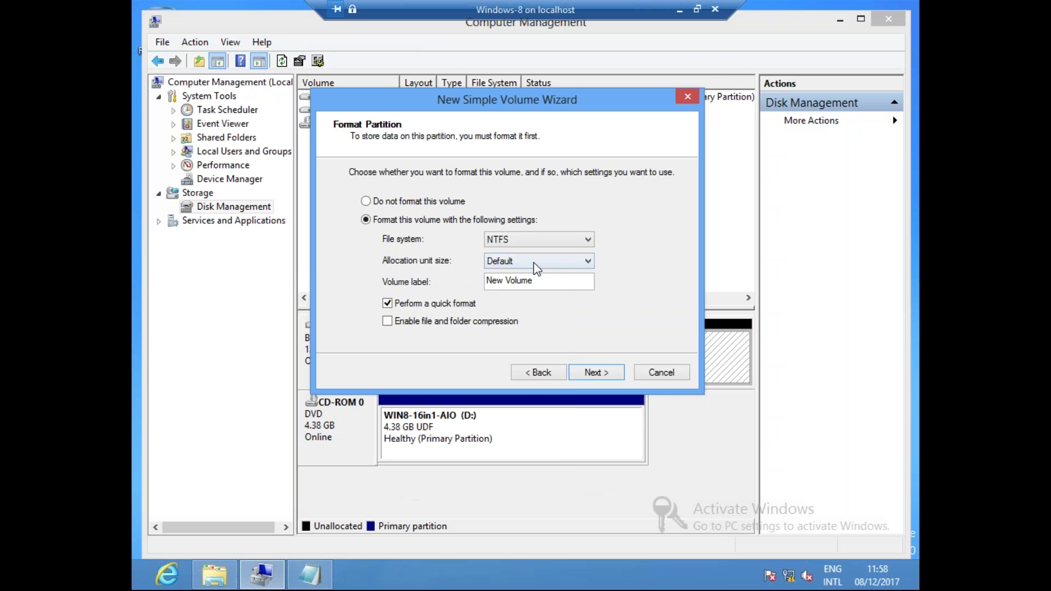
left_click(531, 241)
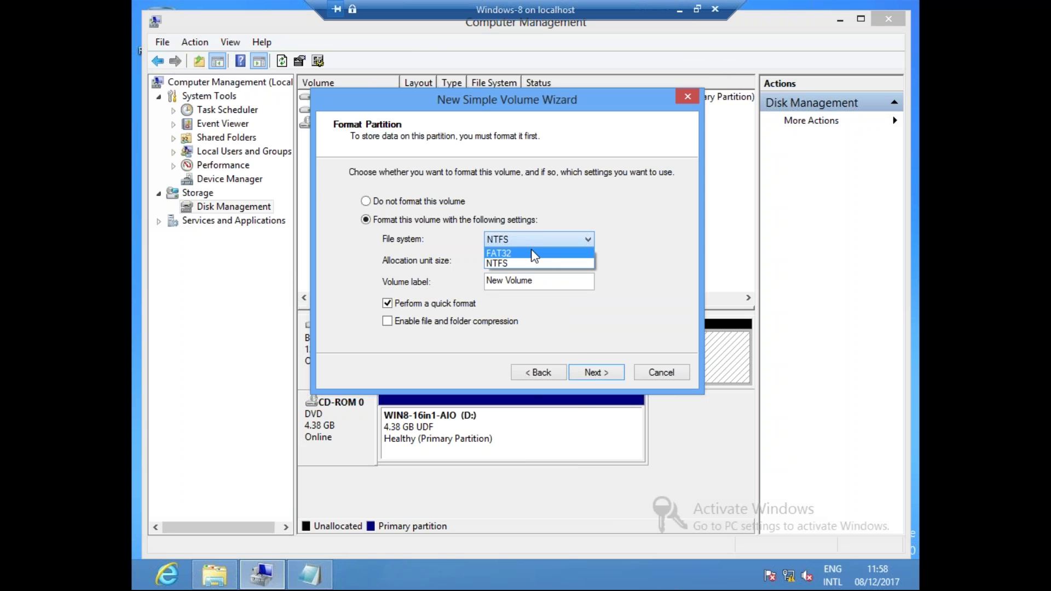
left_click(537, 237)
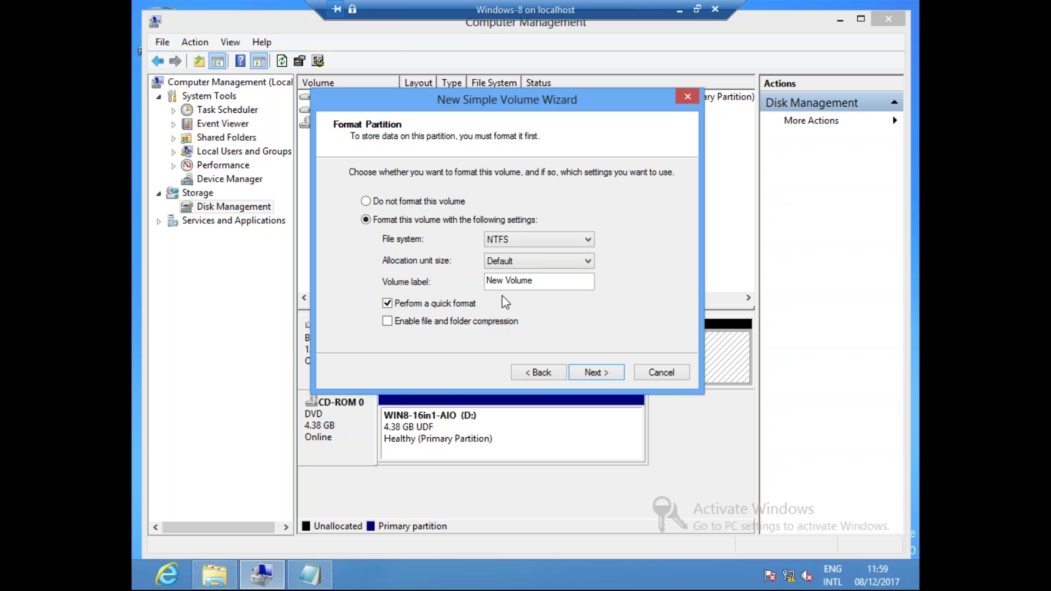
left_click(598, 374)
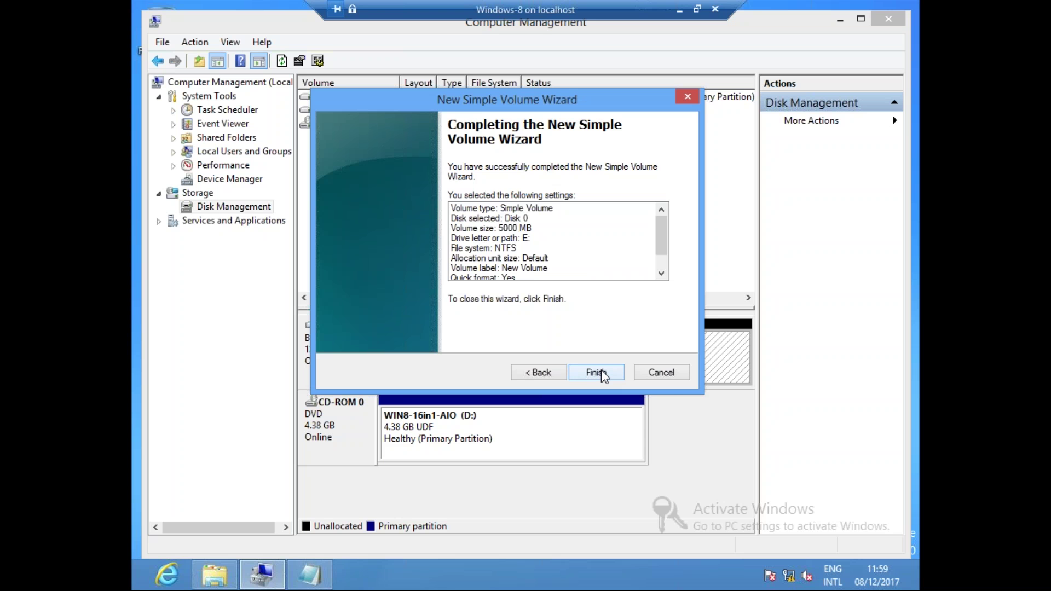
left_click(597, 373)
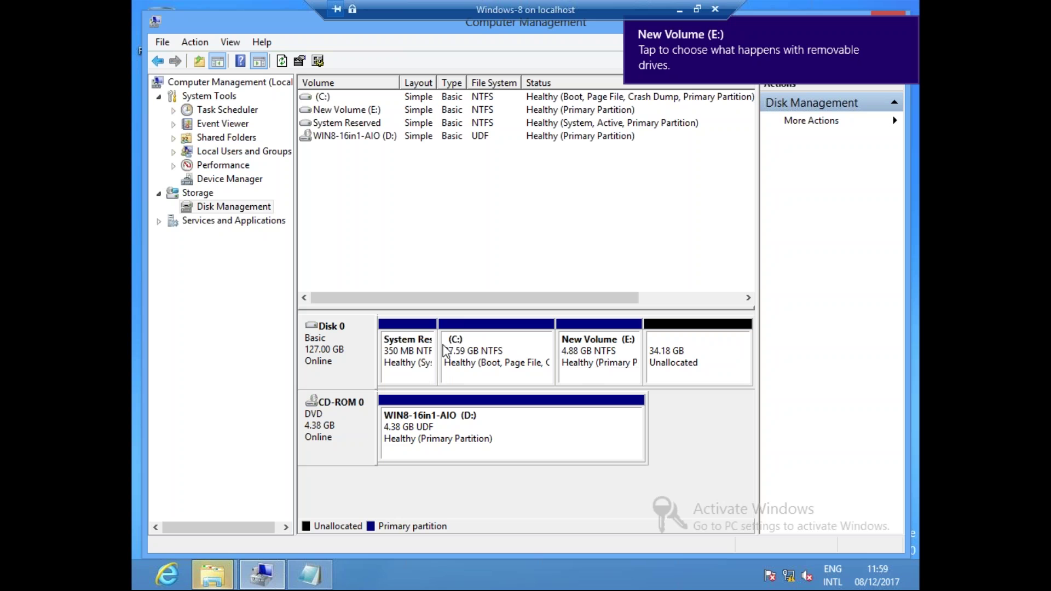
- Compare the C: and New Volume (E:) partitions on Disk 0
left_click(489, 351)
left_click(611, 368)
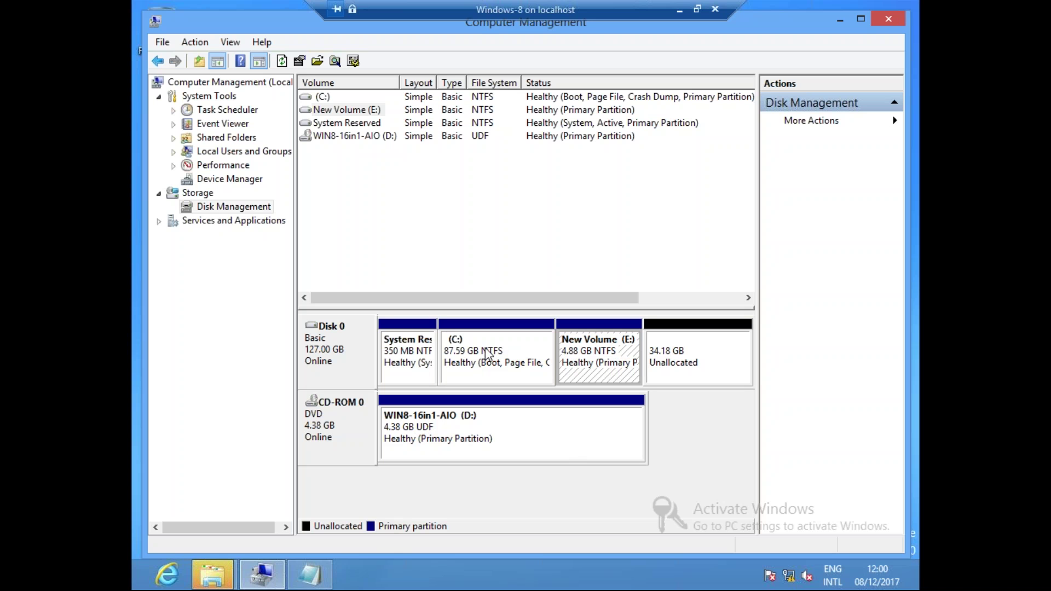
left_click(517, 360)
left_click(602, 356)
left_click(547, 363)
left_click(586, 356)
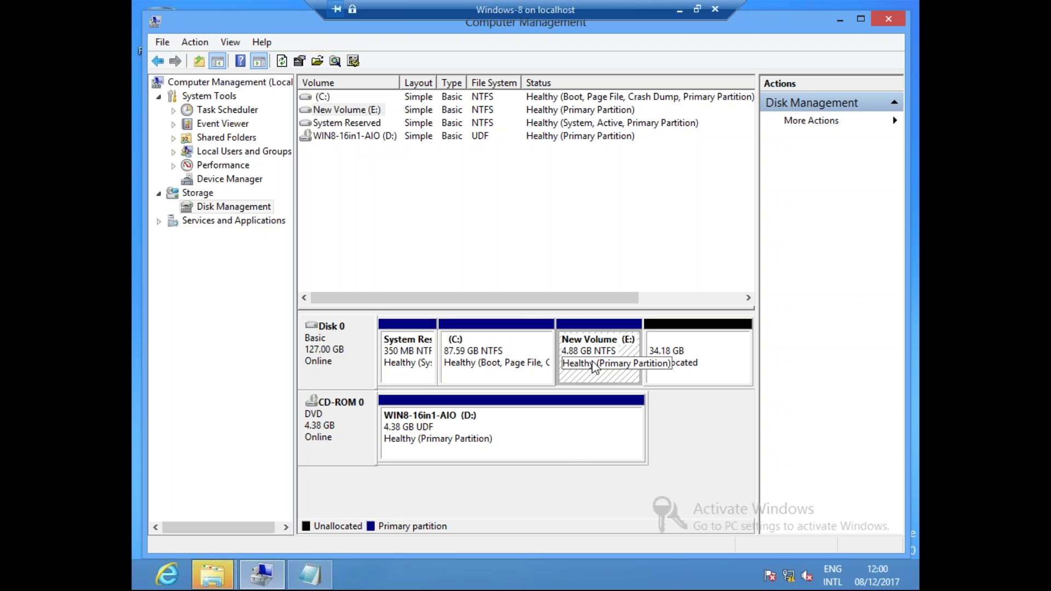
- Create a 10000 MB simple volume in Disk 0's unallocated space with drive letter F and the default format settings
left_click(683, 361)
right_click(673, 350)
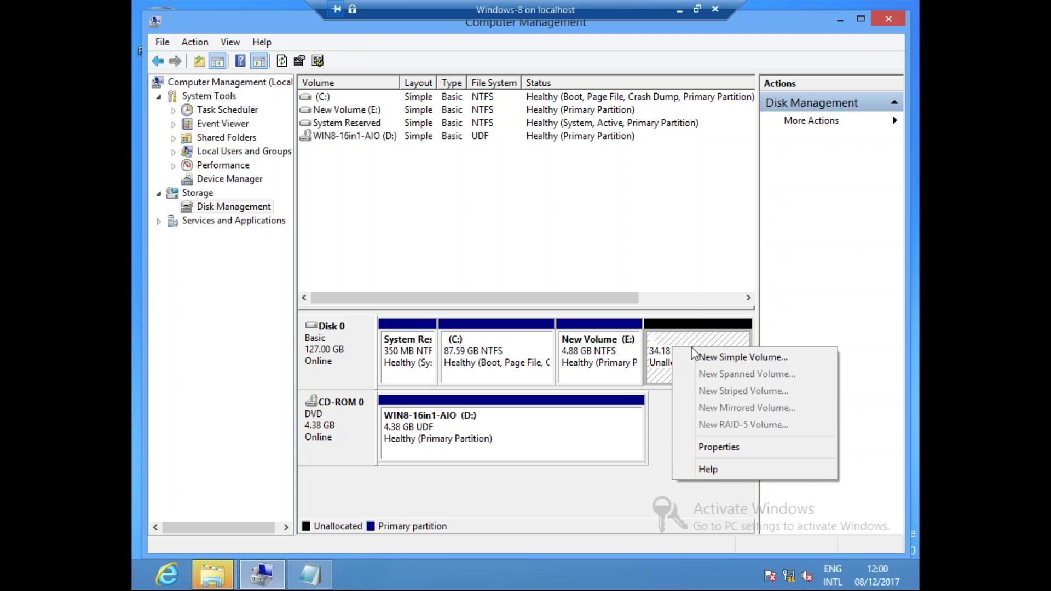
left_click(698, 361)
left_click(613, 374)
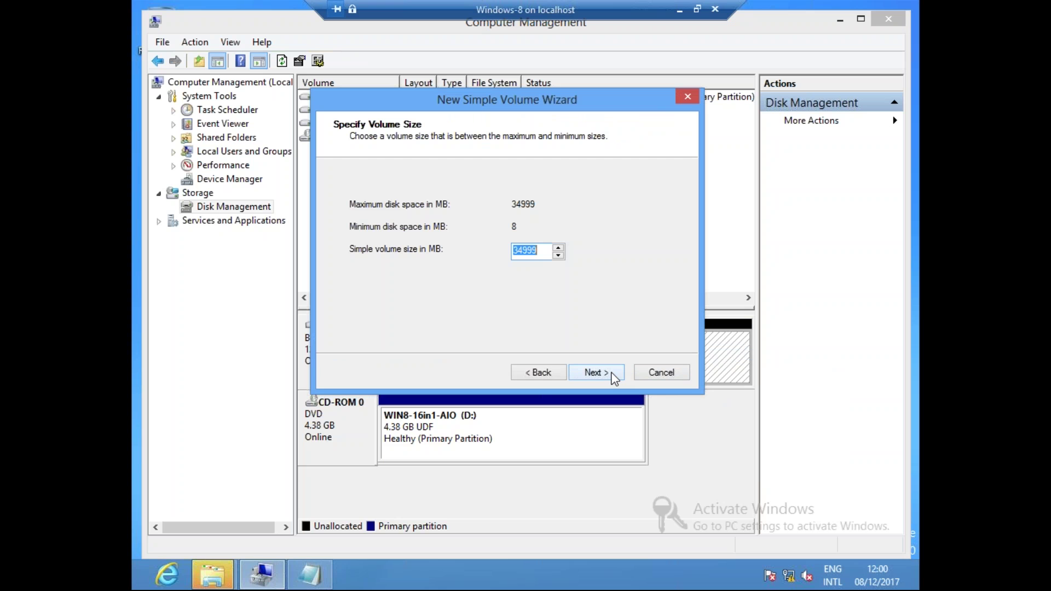
type("10000")
left_click(596, 372)
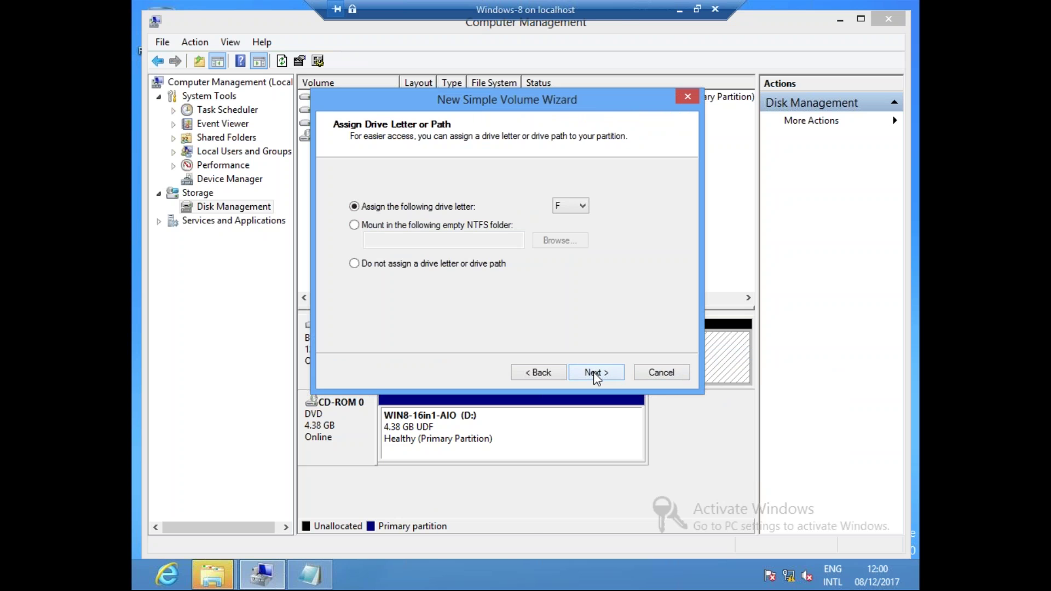
left_click(595, 372)
left_click(594, 373)
left_click(594, 373)
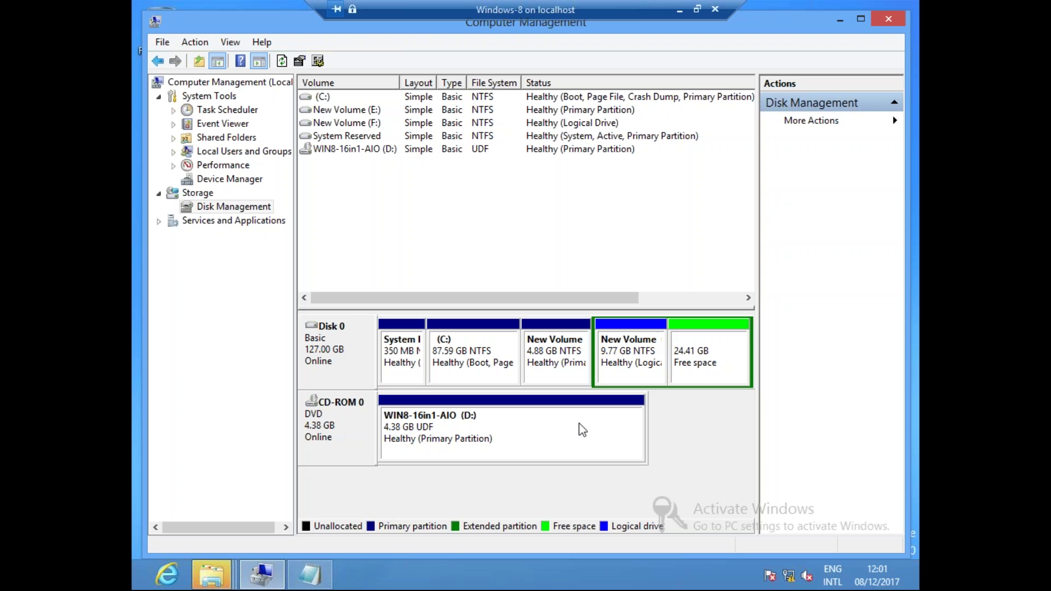
- Dismiss the prompts to format drives E: and F:, and show the computer's drives in File Explorer
left_click(211, 575)
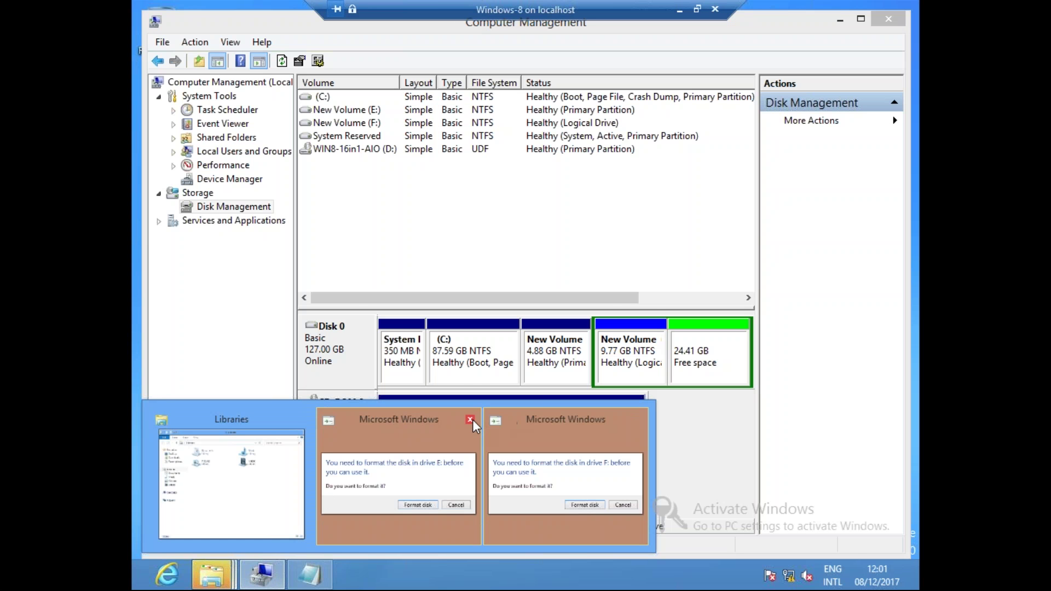
left_click(472, 419)
left_click(470, 419)
left_click(208, 482)
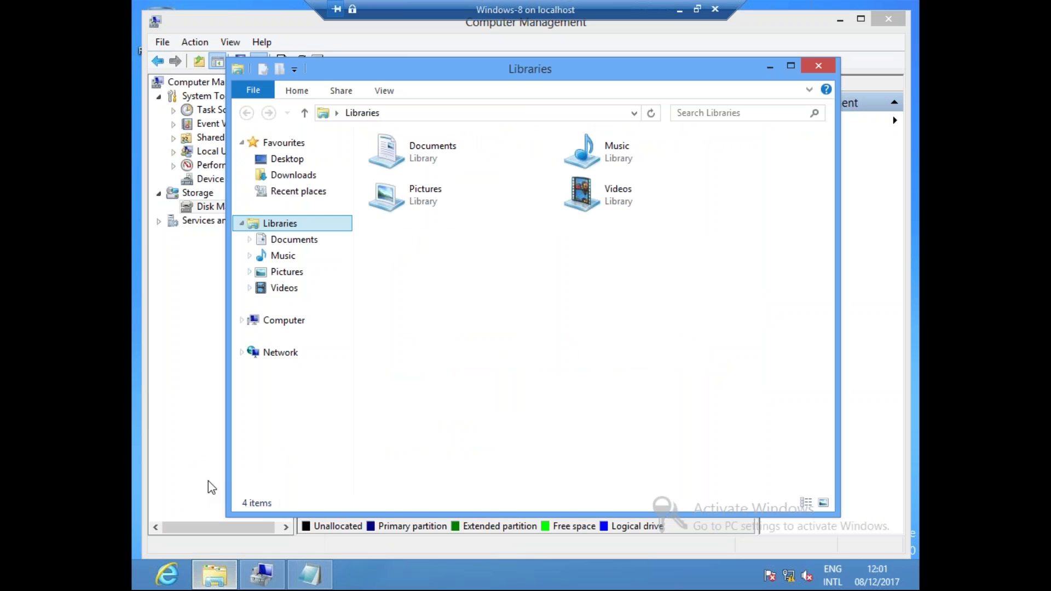
left_click(291, 327)
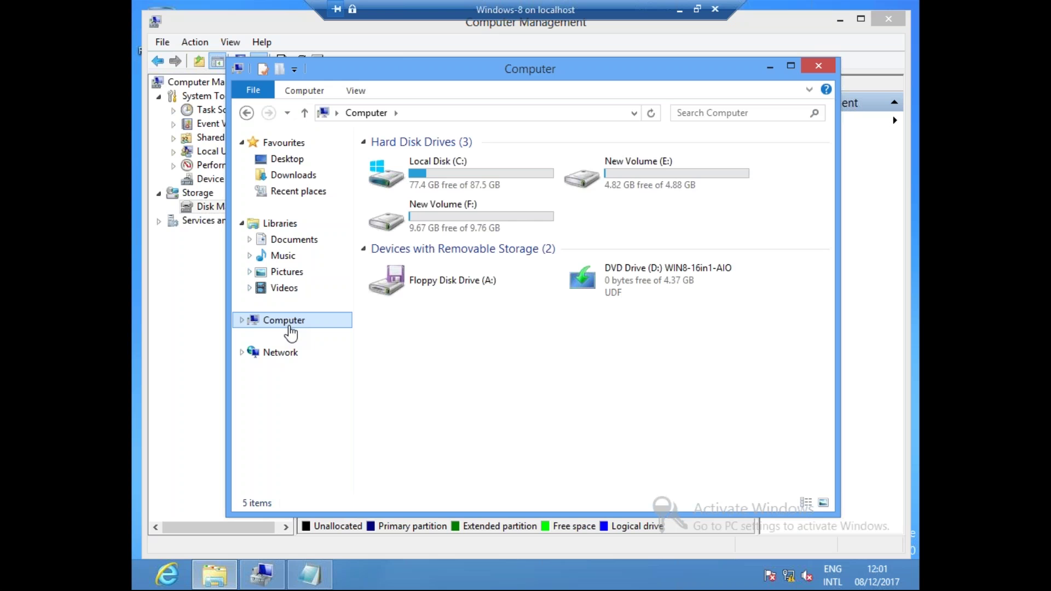
- Check the New Volume drives E: and F: in the list of hard disk drives
left_click(662, 176)
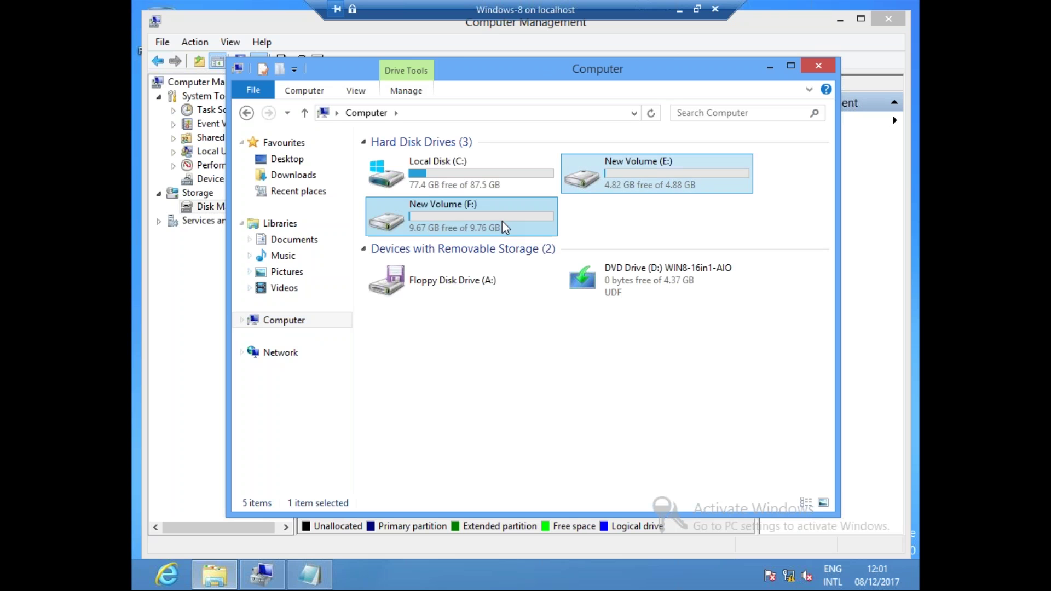
left_click(502, 222)
left_click(642, 190)
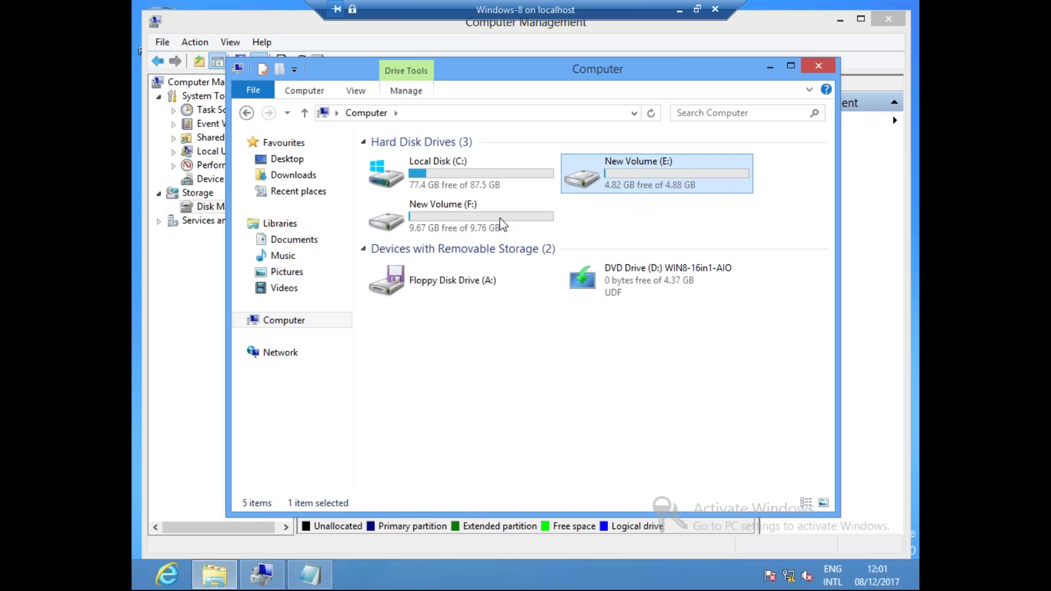
left_click(489, 231)
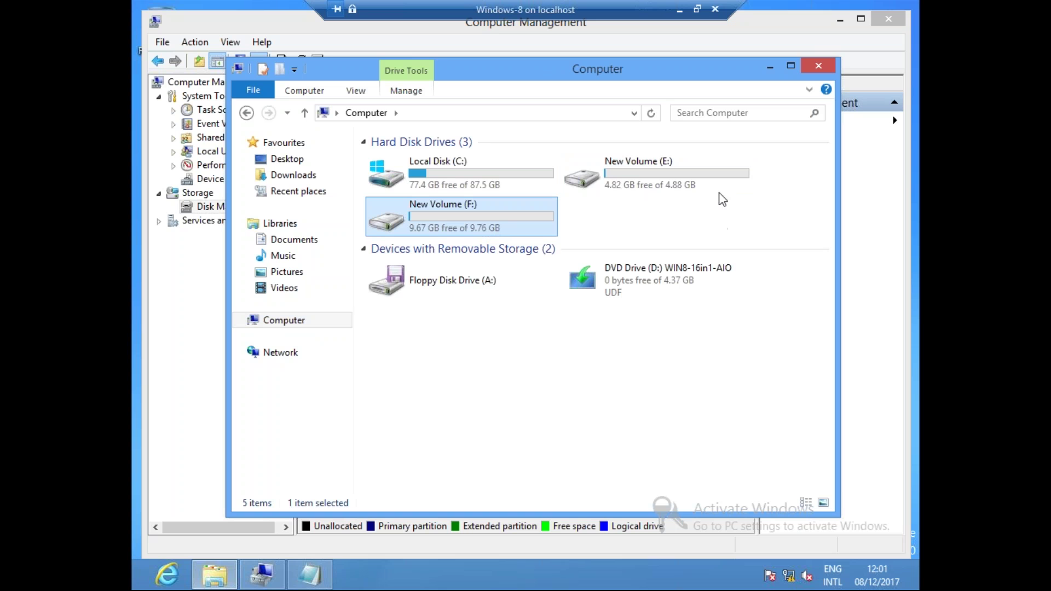
- Open New Volume (E:) and create a folder named test in it
double_click(687, 174)
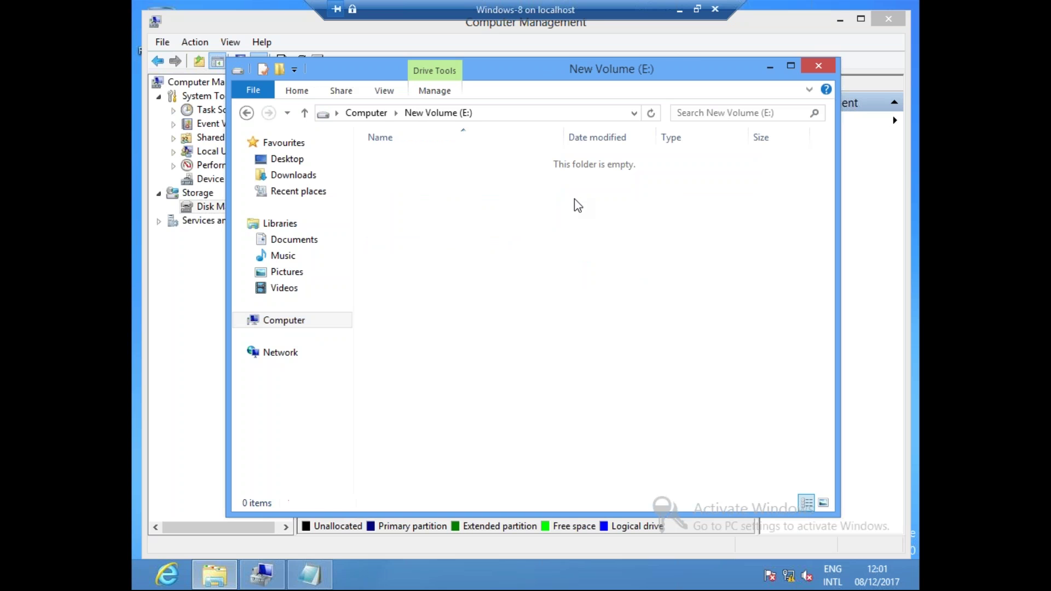
right_click(495, 203)
mouse_move(586, 368)
left_click(670, 372)
type("test")
key("Return")
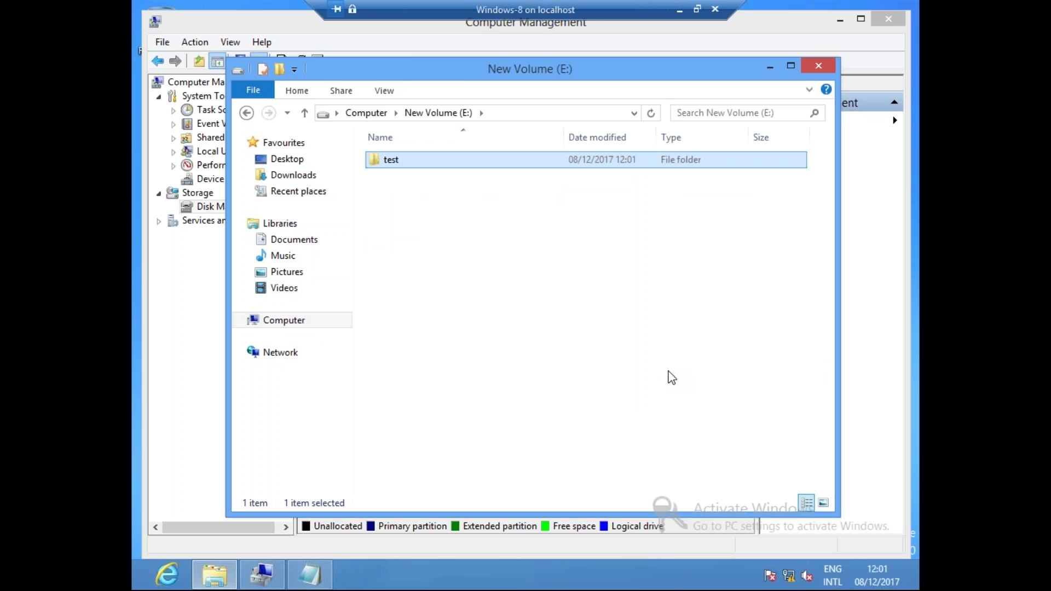
- Return to the drive list and review the security permissions in the properties of New Volume (E:)
left_click(246, 113)
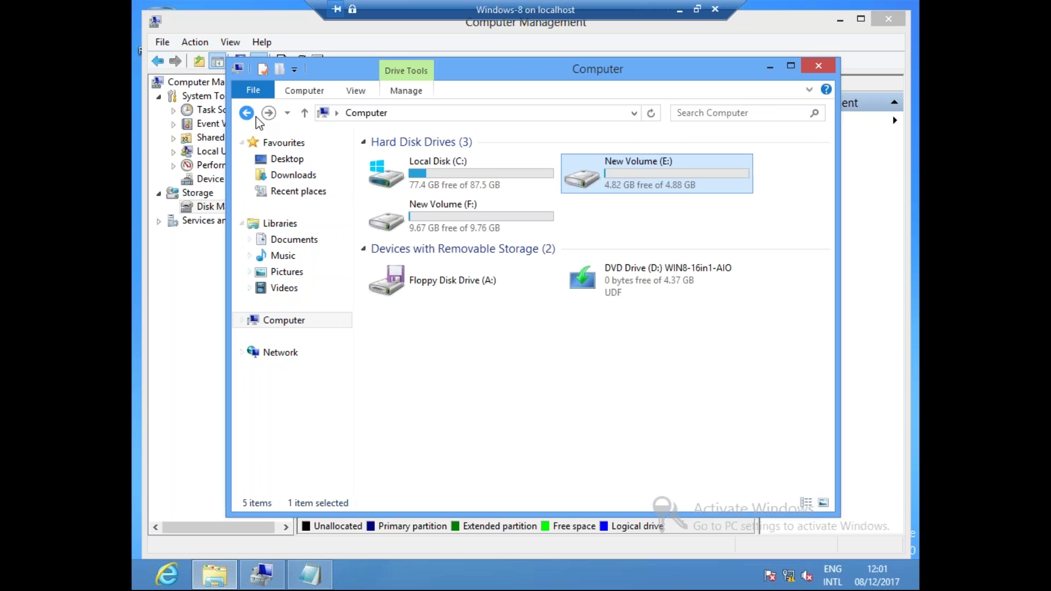
right_click(668, 172)
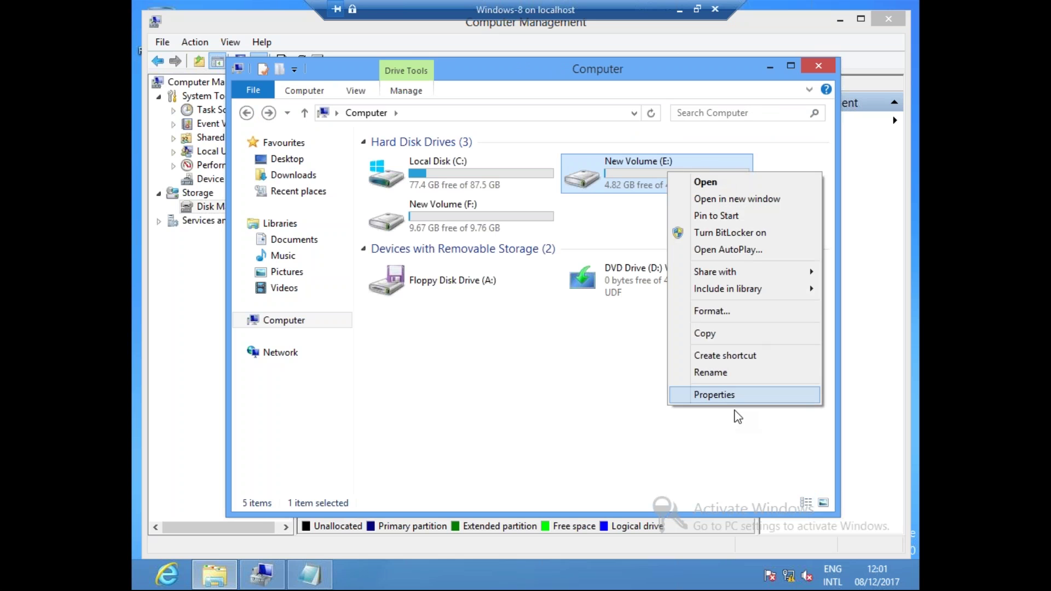
left_click(723, 395)
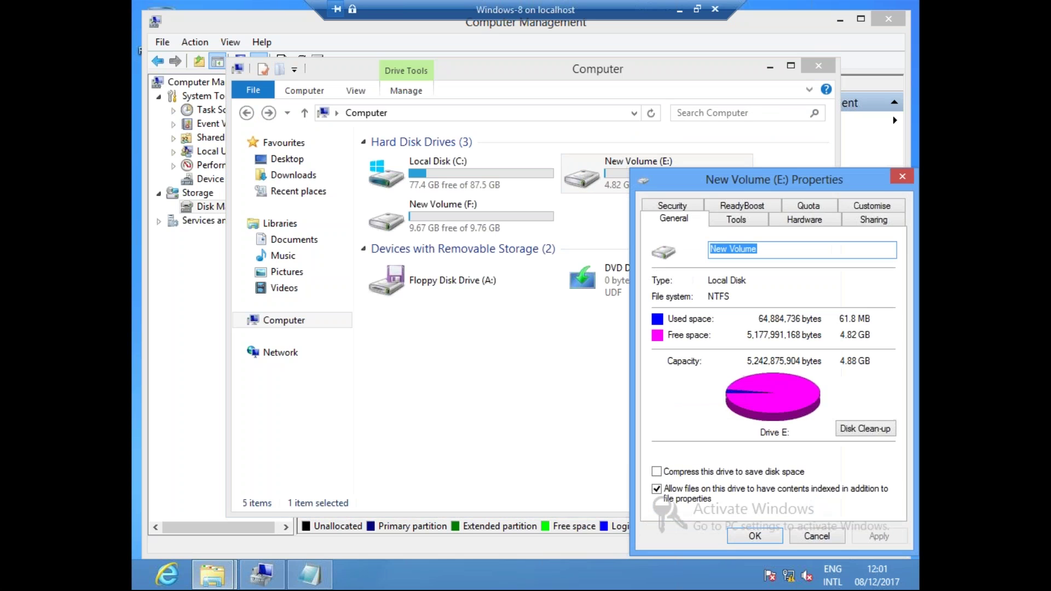
left_click_drag(863, 175, 709, 160)
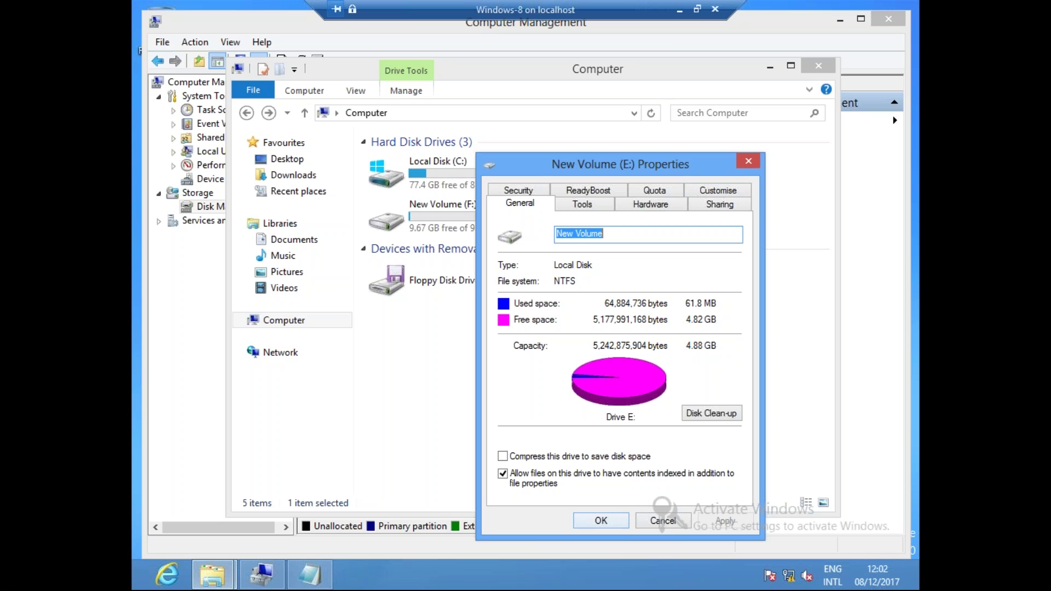
left_click(518, 192)
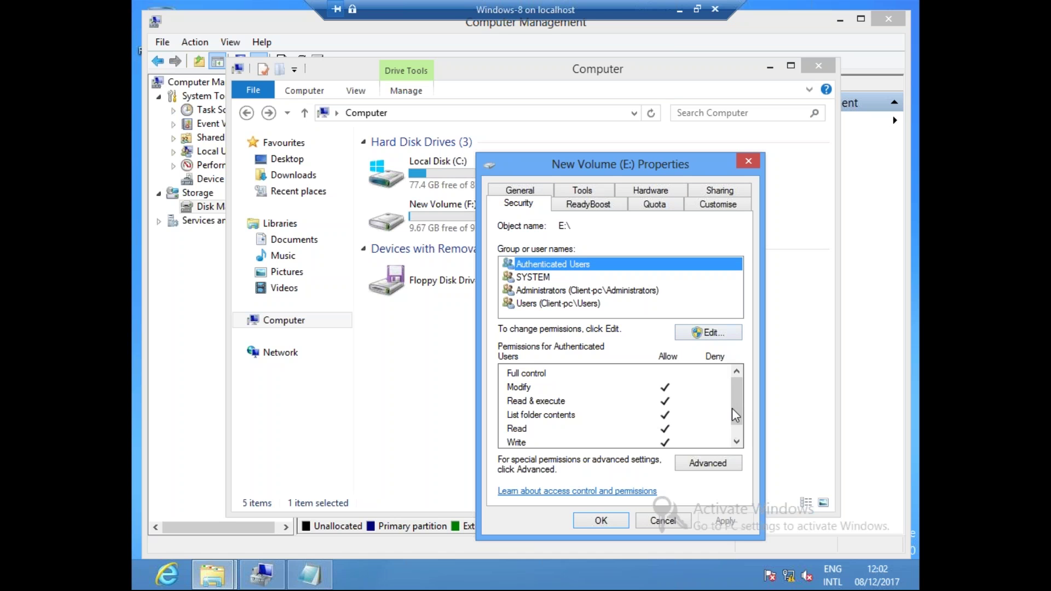
scroll(731, 424, "down", 1)
- Look through the editable permissions for Authenticated Users on E: and close the dialogs without changing anything
left_click(721, 334)
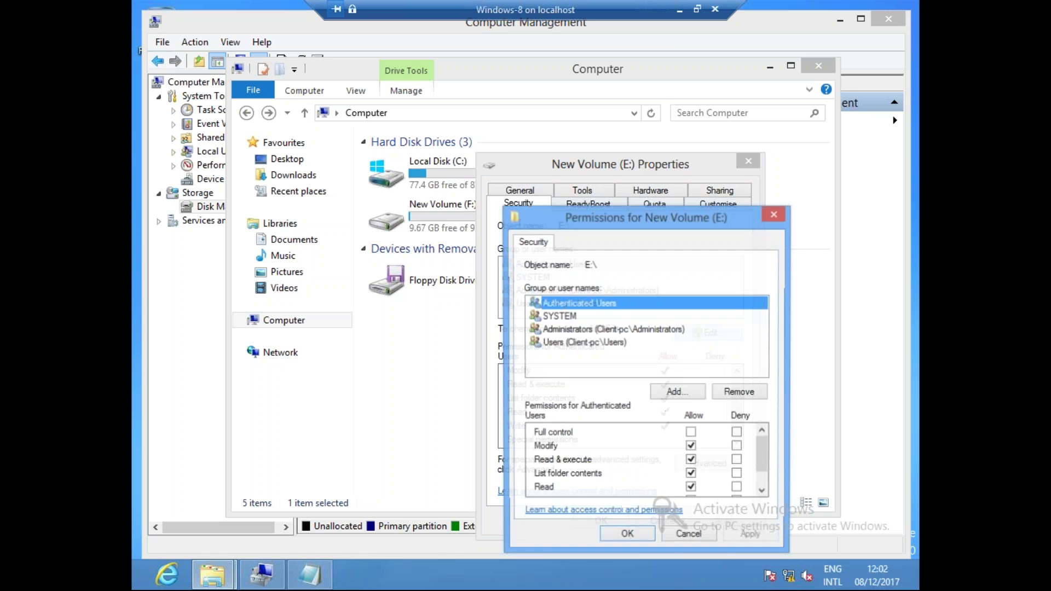
mouse_move(765, 446)
left_mouse_down()
mouse_move(777, 481)
mouse_move(774, 437)
mouse_move(771, 452)
left_mouse_up()
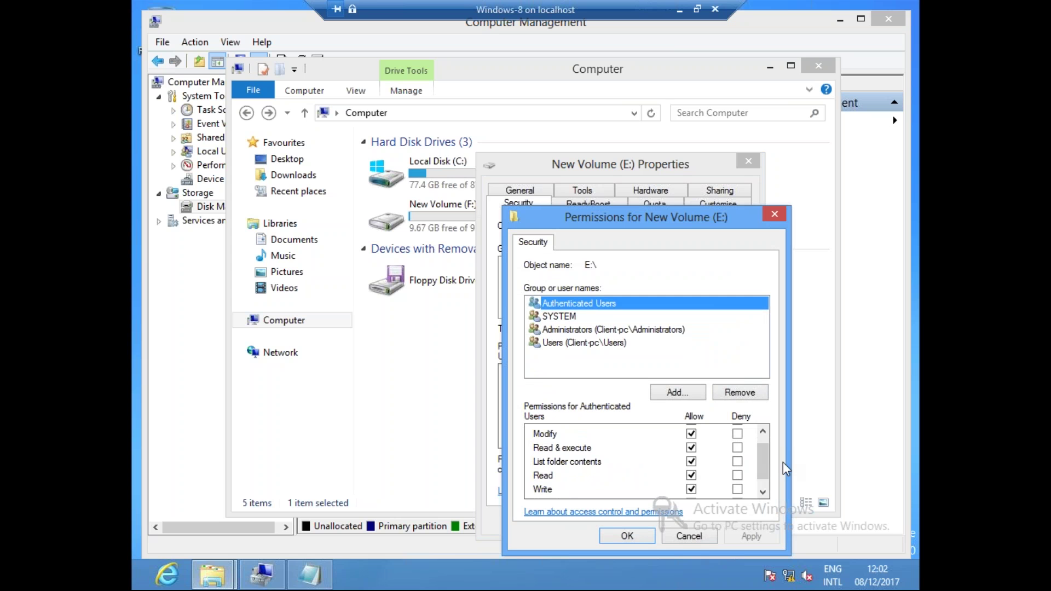
left_click(679, 536)
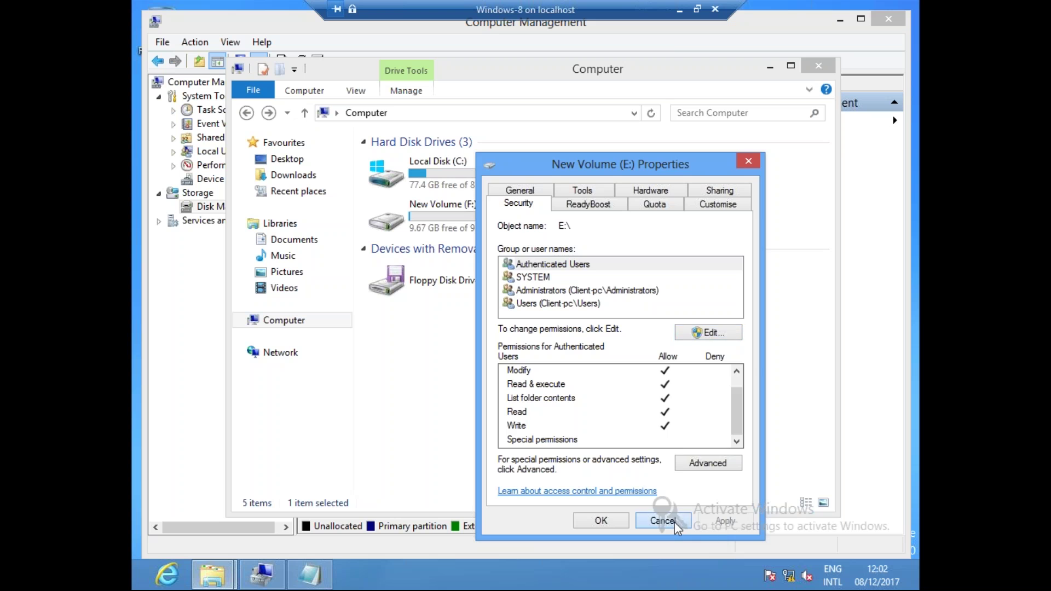
left_click(663, 521)
left_click(649, 361)
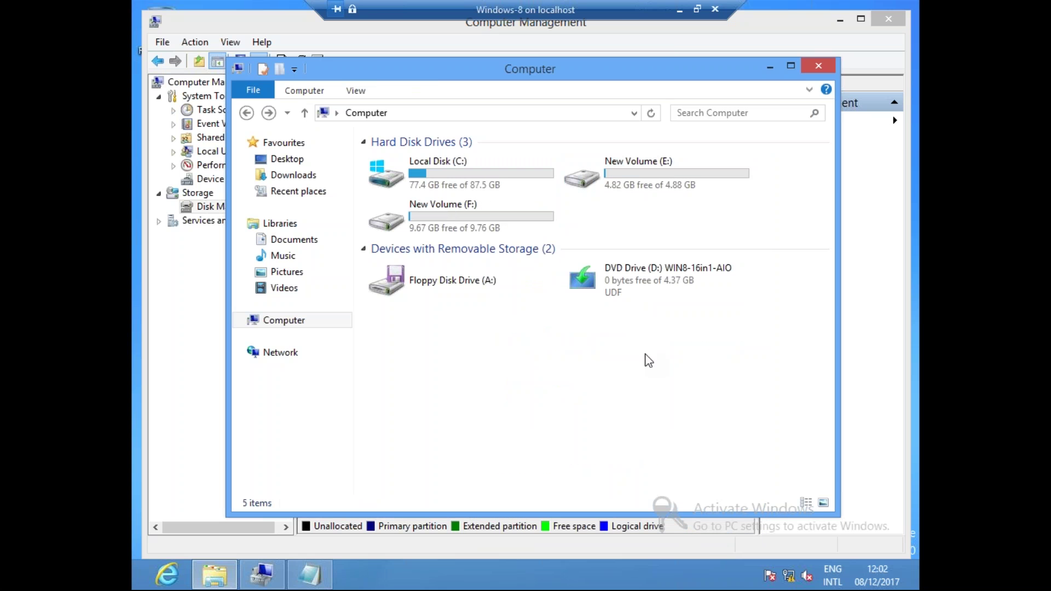
- View the quota page in the properties of New Volume (E:) and close the properties
left_click(633, 186)
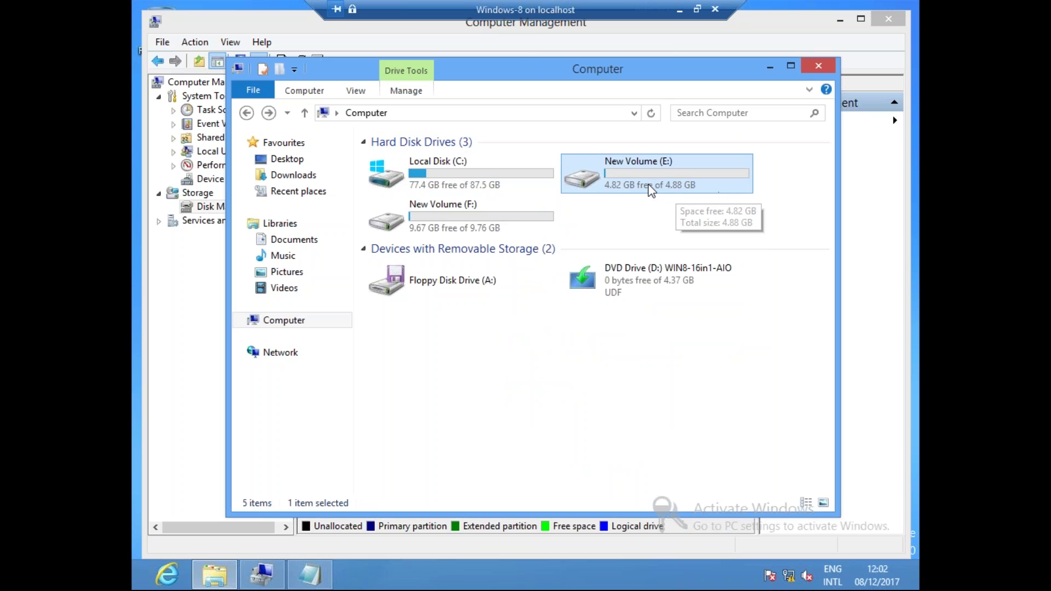
right_click(641, 175)
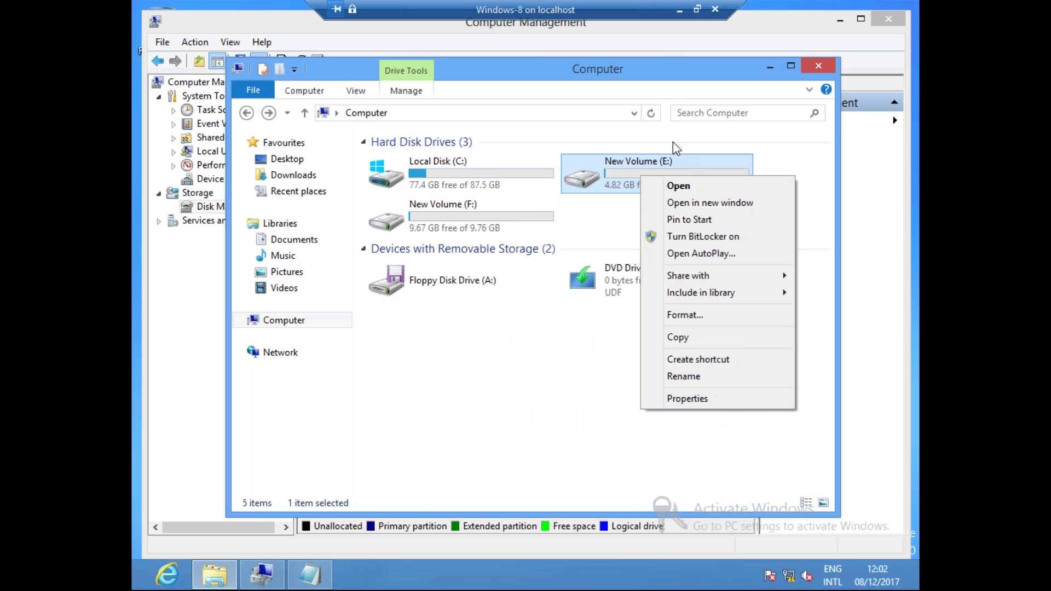
left_click(664, 165)
right_click(663, 163)
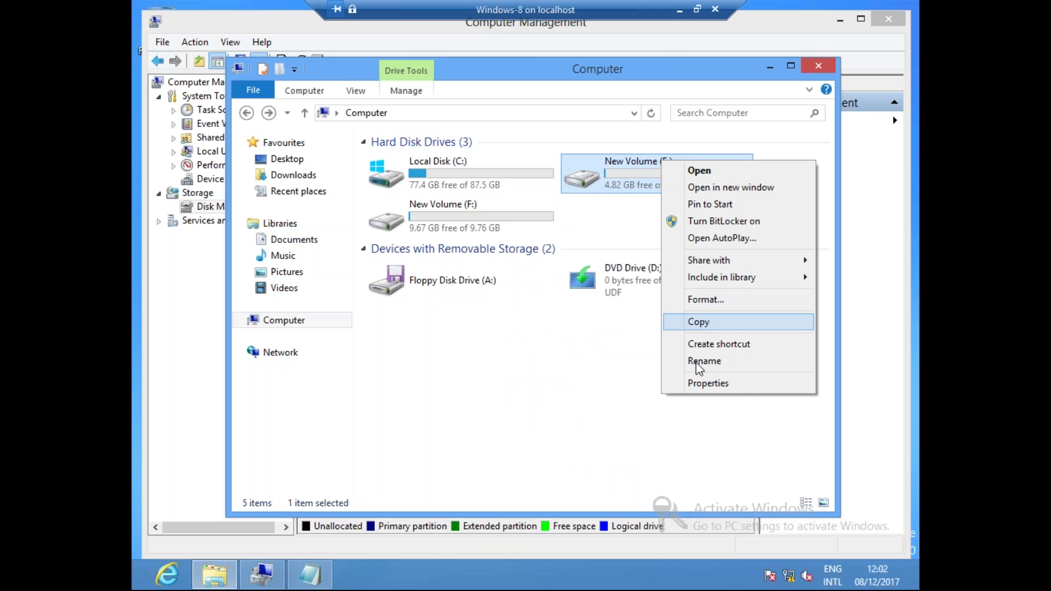
left_click(697, 381)
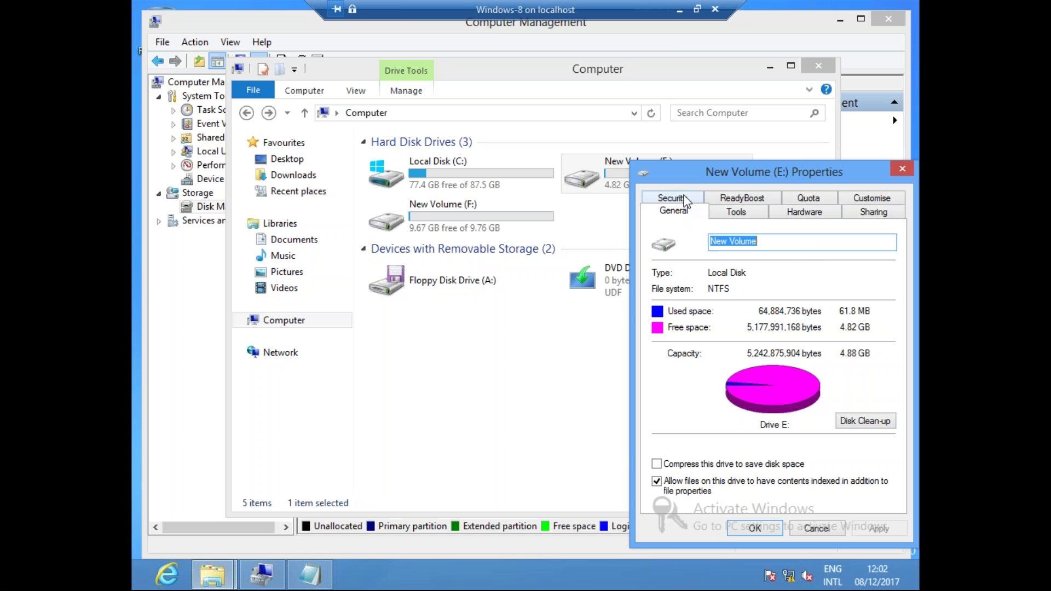
left_click(806, 206)
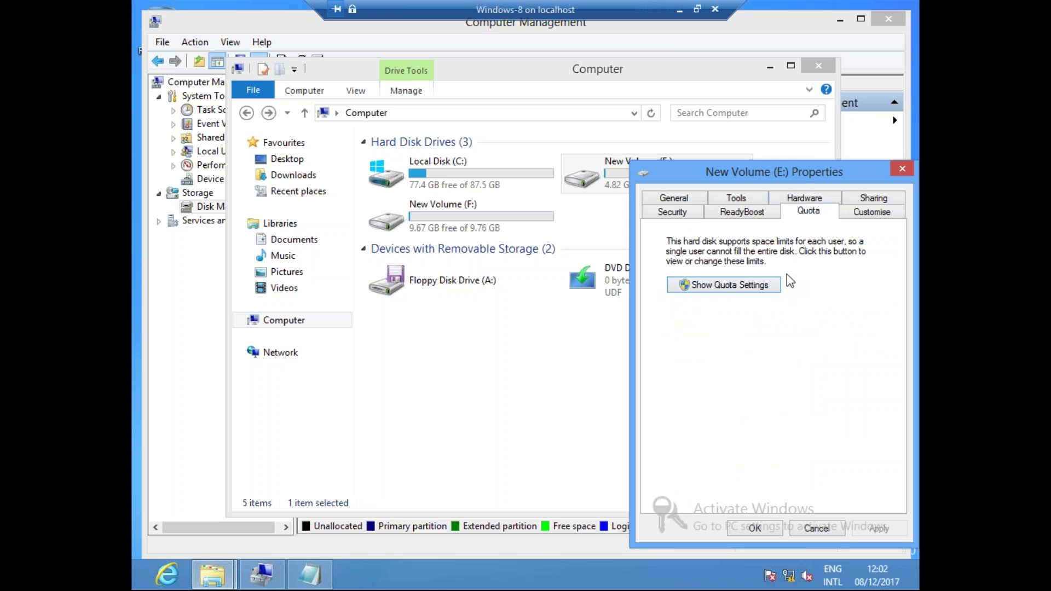
left_click(901, 172)
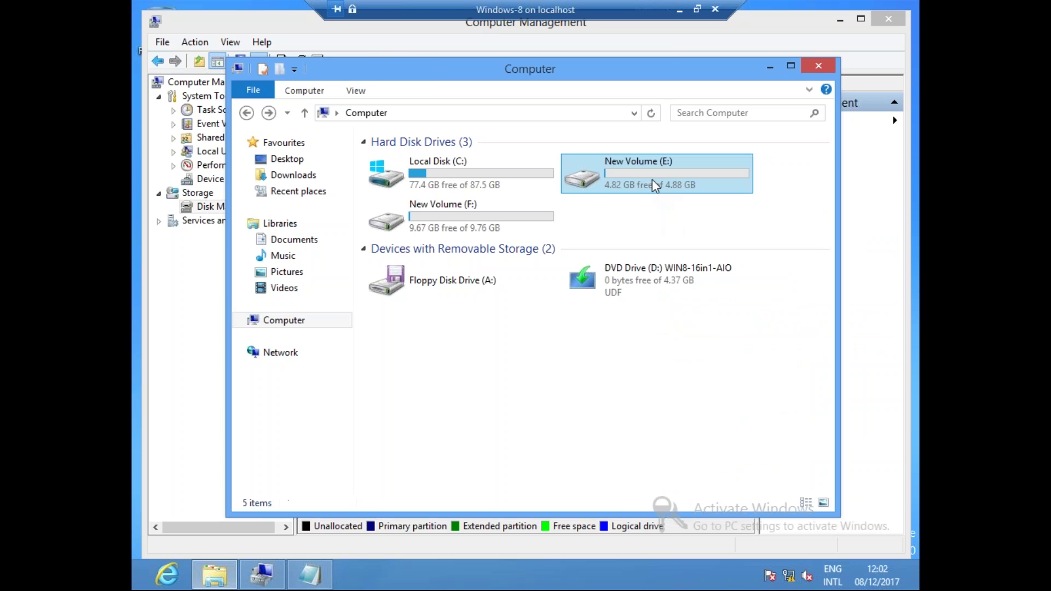
- Review the general properties of New Volume (E:), including its file system, and close the properties
right_click(656, 177)
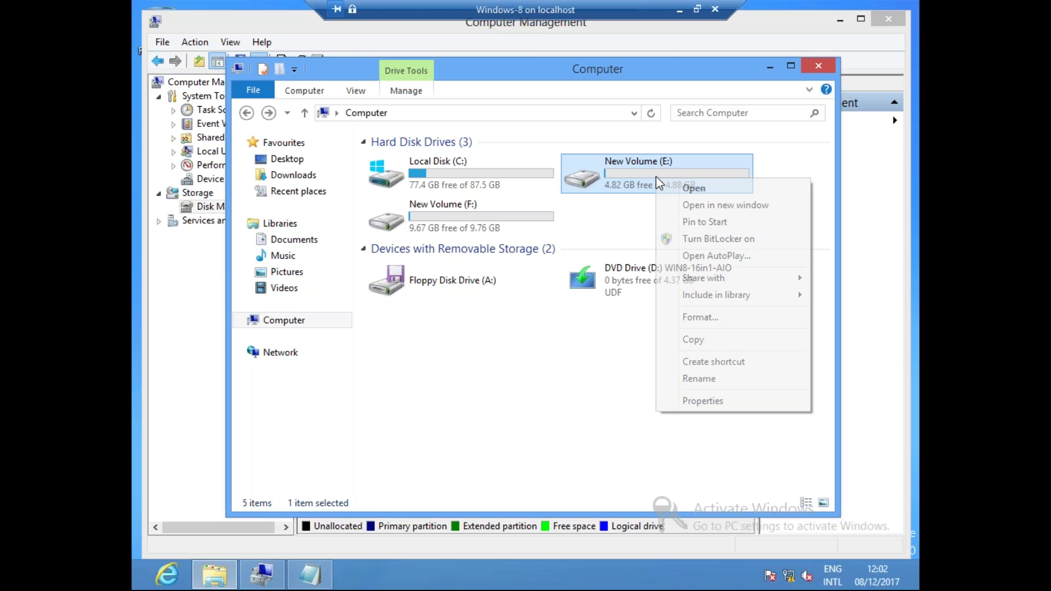
left_click(703, 401)
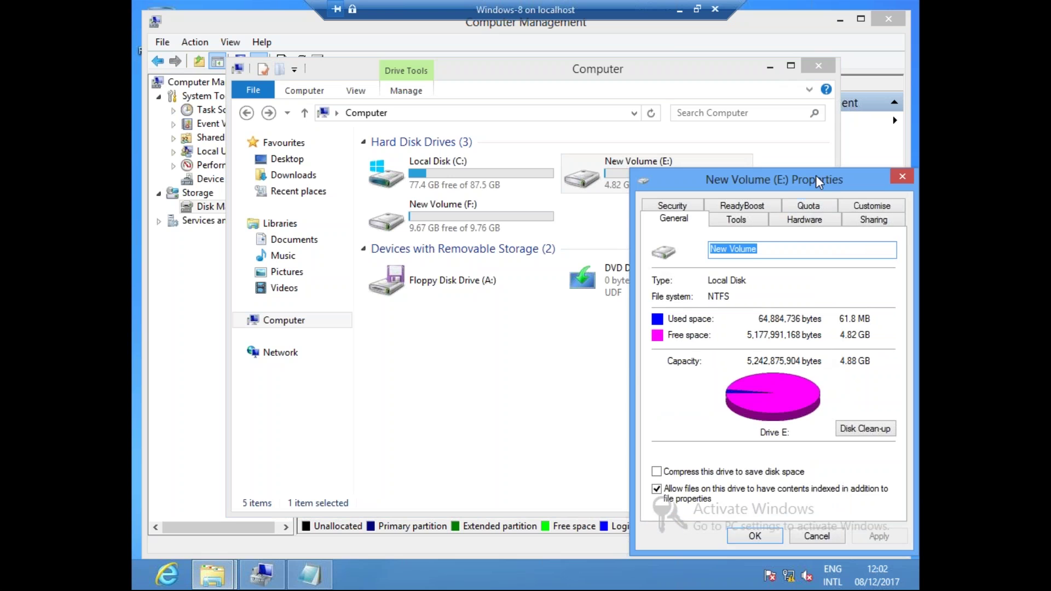
left_click_drag(816, 175, 584, 162)
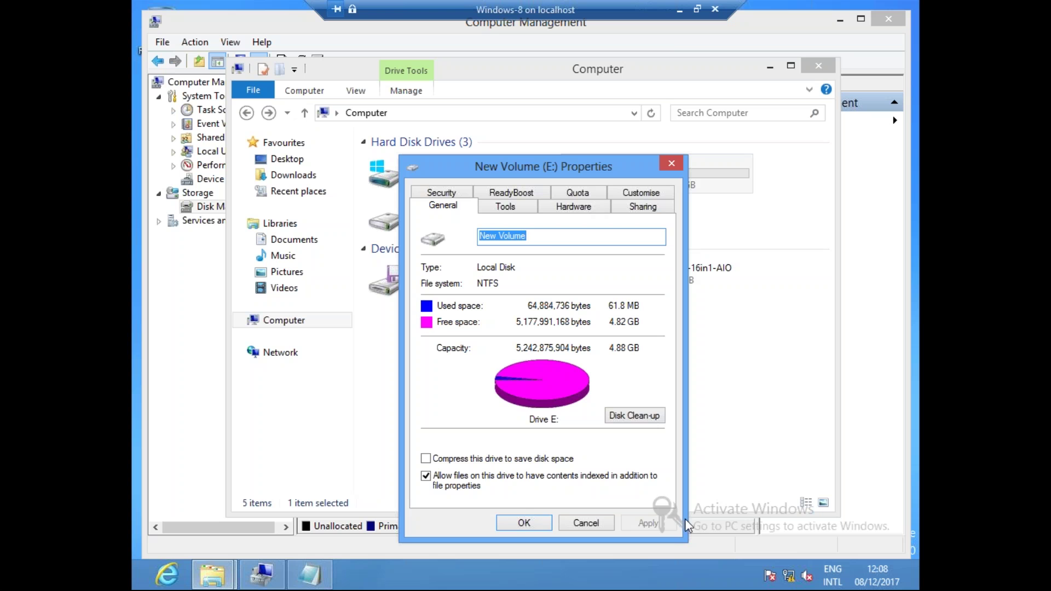
left_click(527, 523)
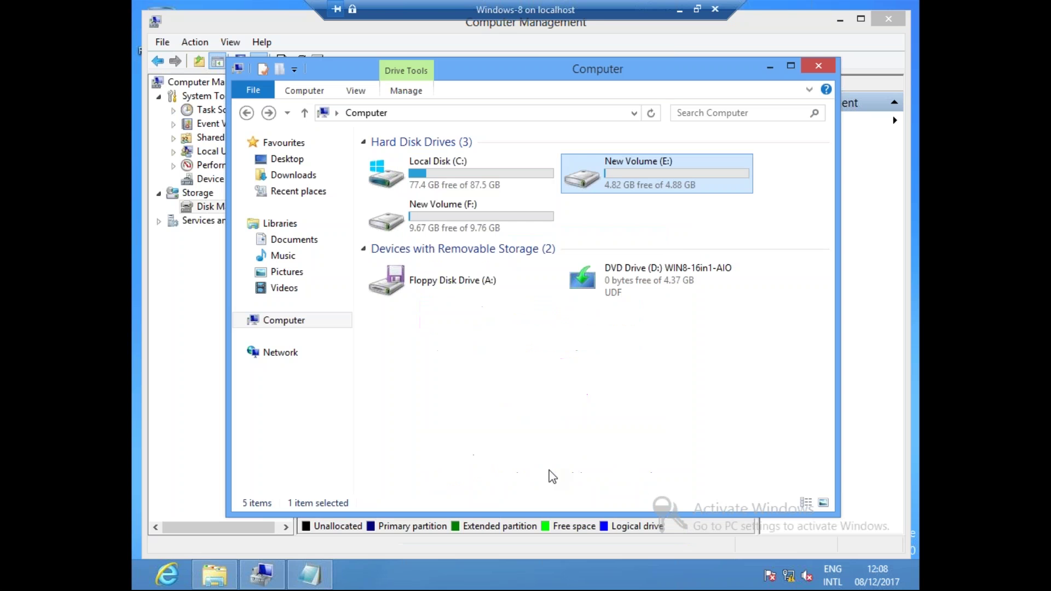
- Quick-format New Volume (E:) with the FAT32 file system, accept the data erasure and close the format dialog
right_click(636, 160)
left_click(619, 170)
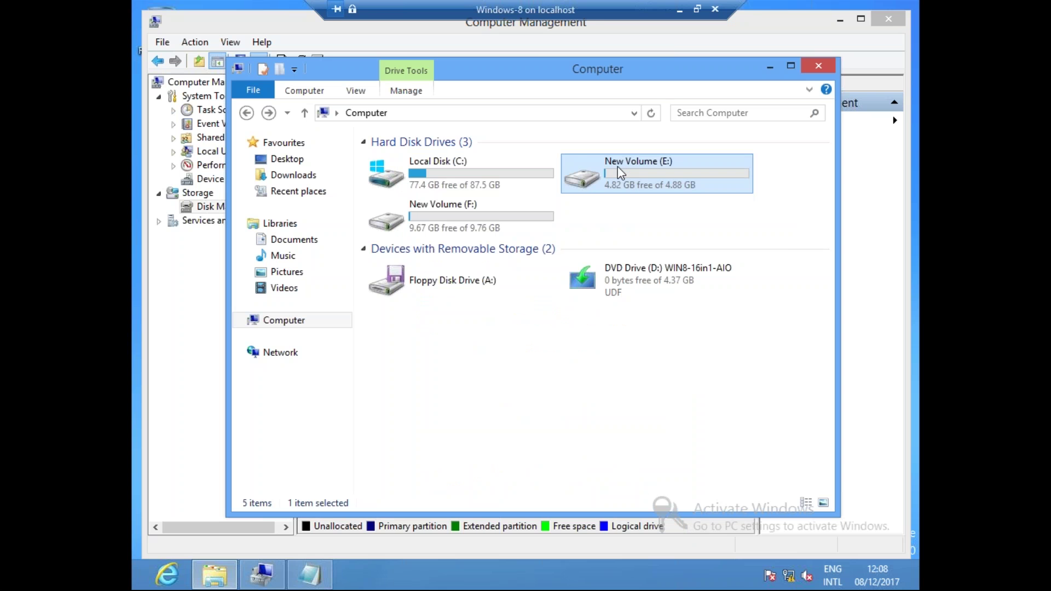
right_click(618, 167)
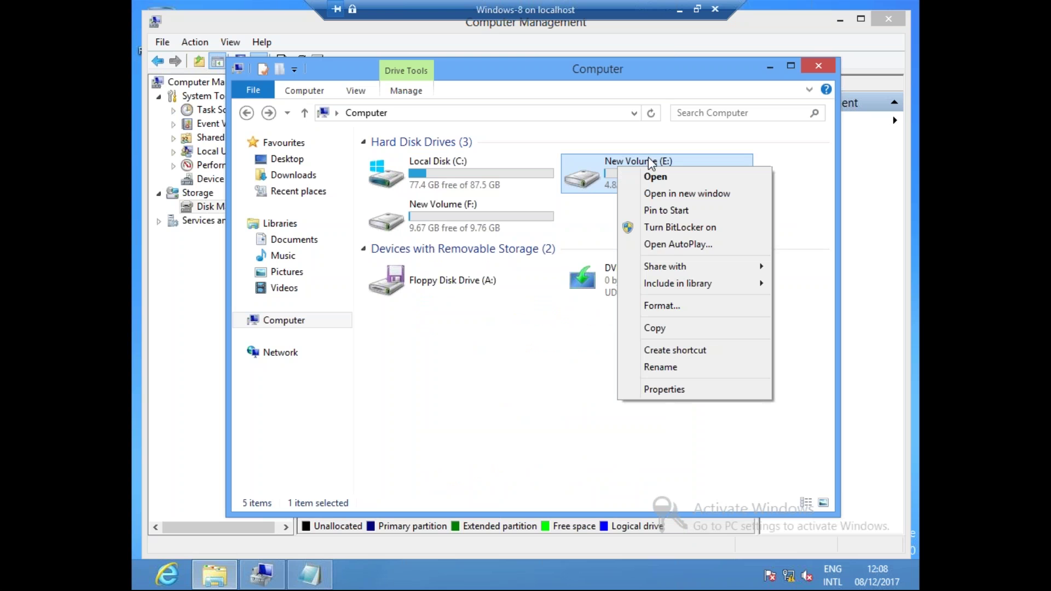
left_click(671, 307)
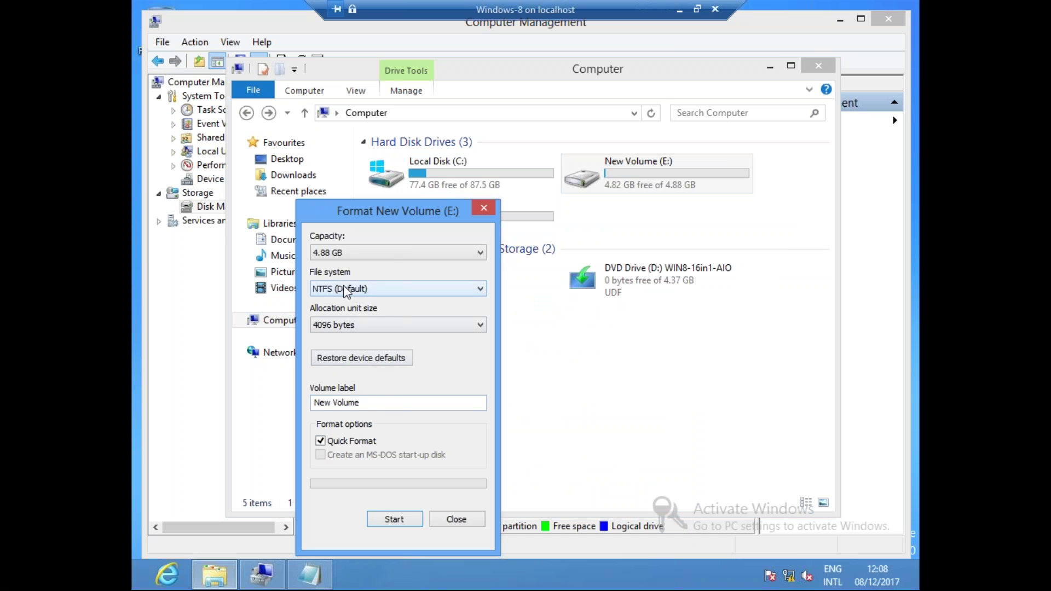
left_click(351, 290)
left_click(322, 314)
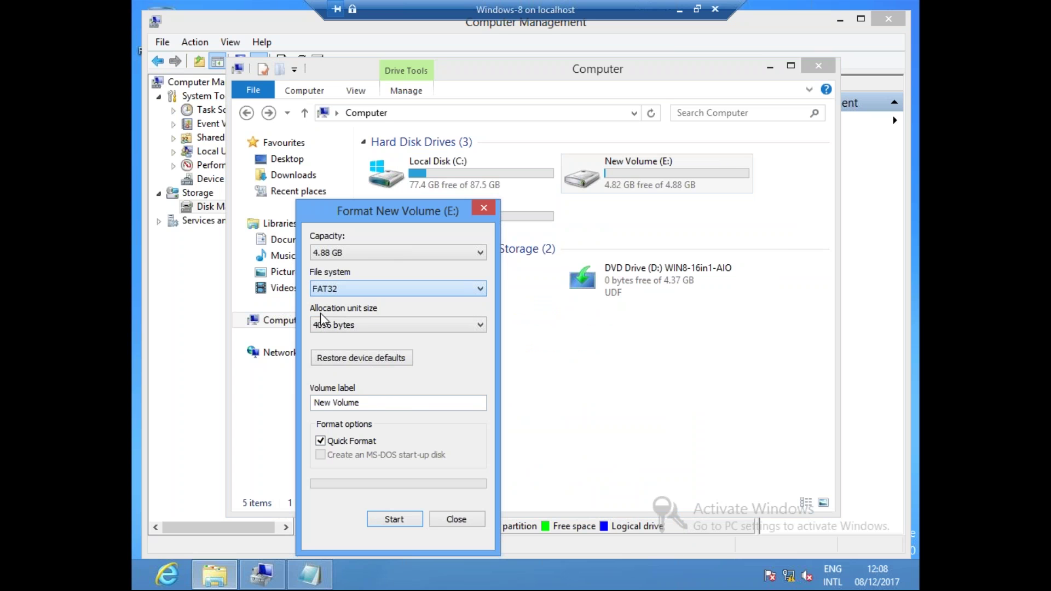
left_click(395, 520)
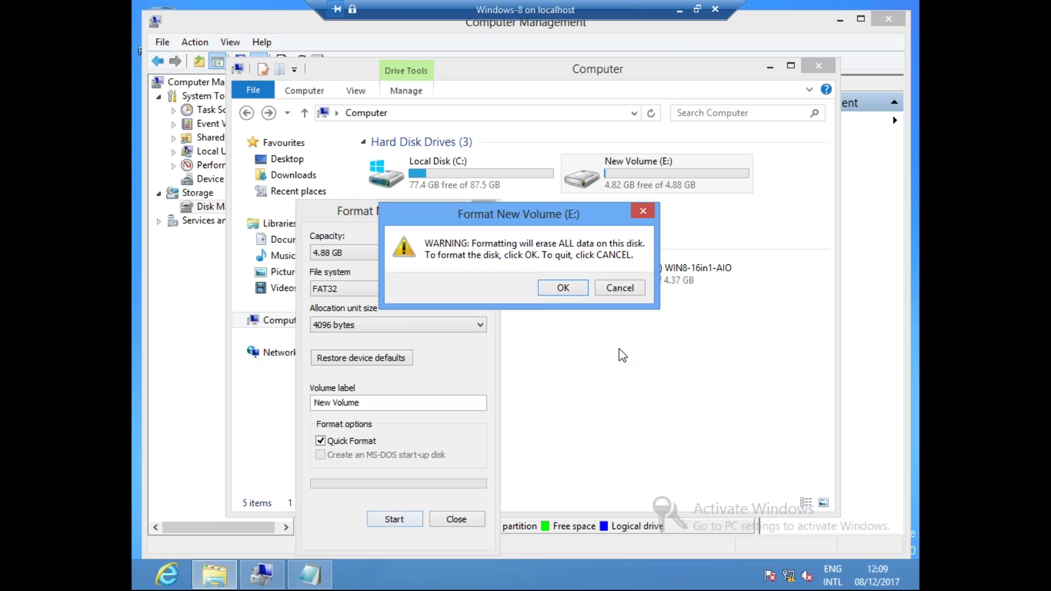
left_click(559, 288)
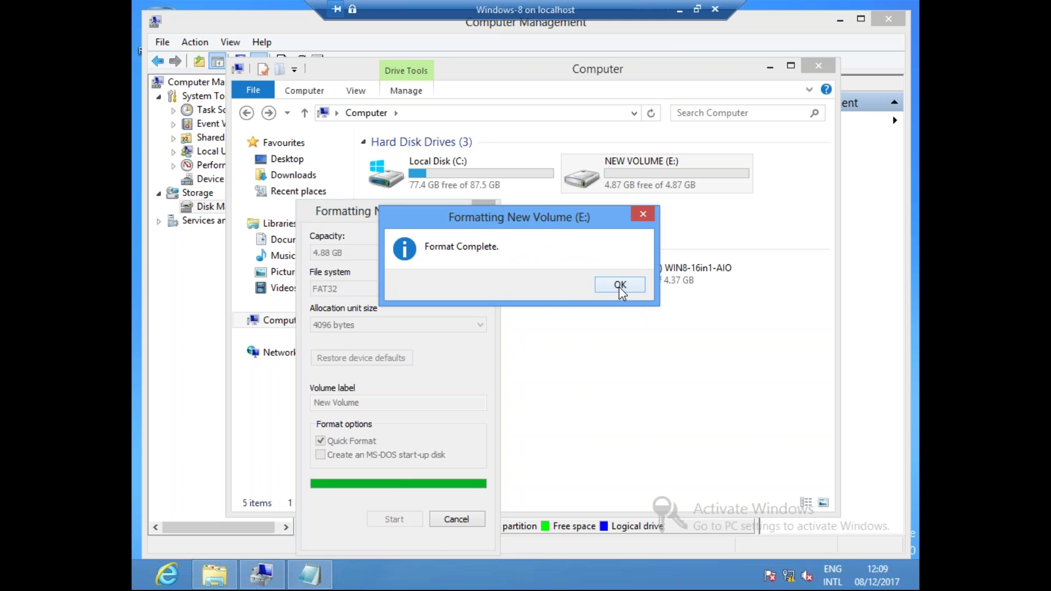
left_click(621, 286)
left_click(456, 519)
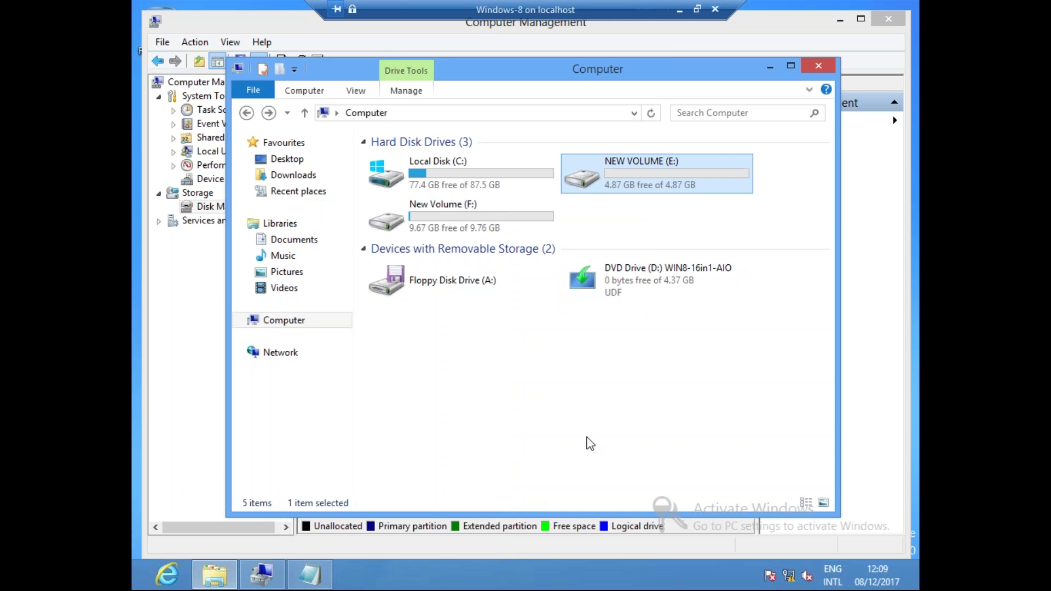
- Check which property pages the FAT32-formatted E: volume offers and close its properties
right_click(637, 162)
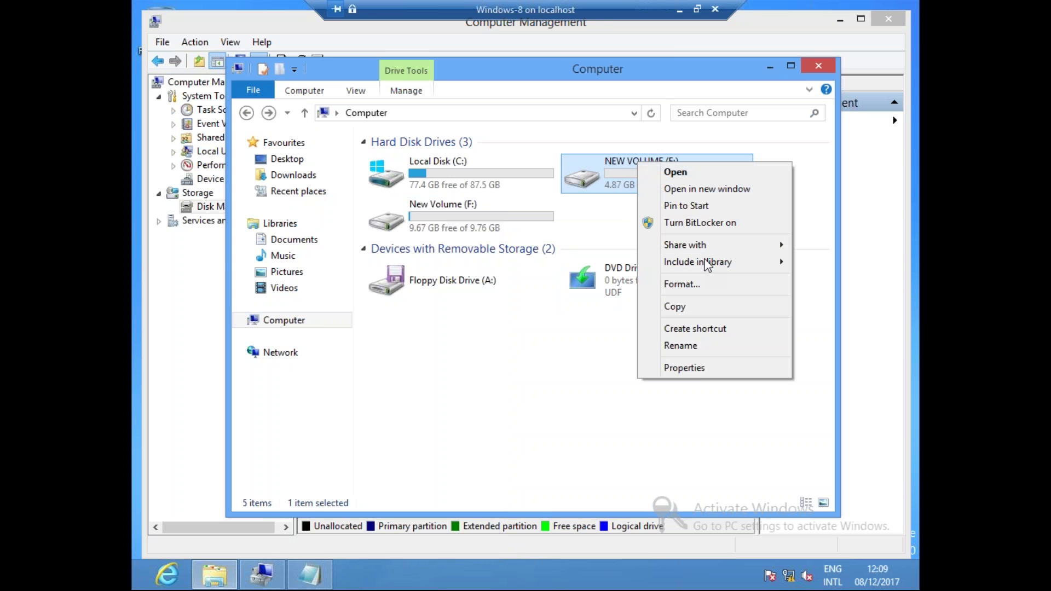
left_click(697, 372)
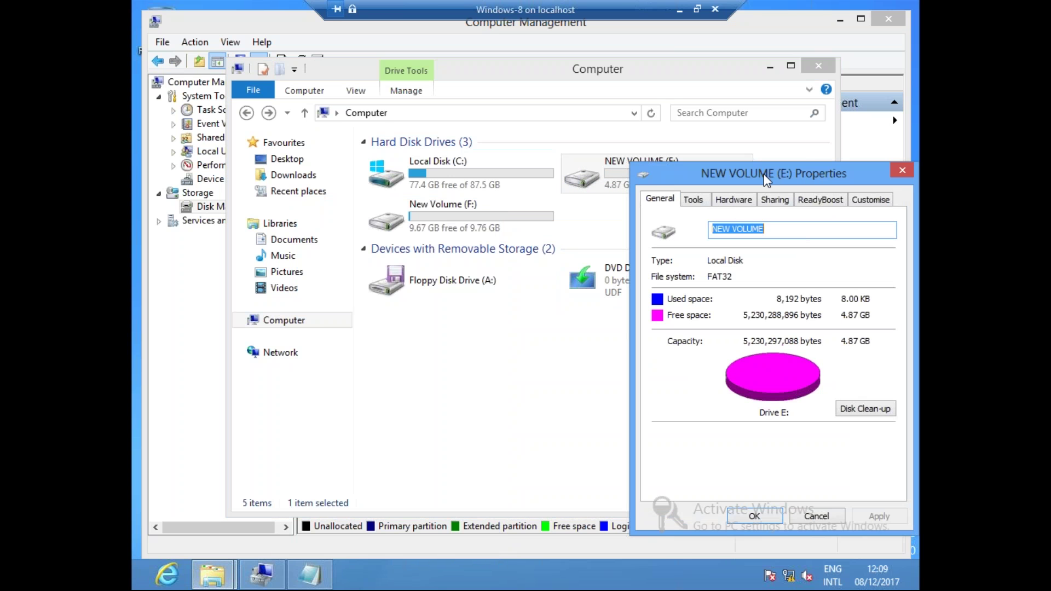
left_click_drag(765, 177, 524, 192)
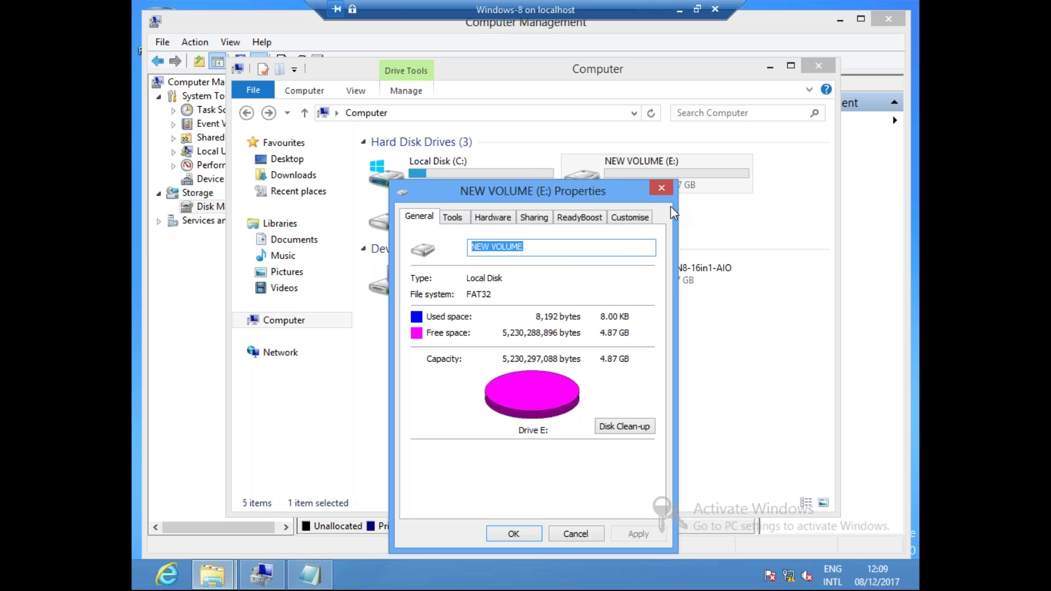
left_click(670, 186)
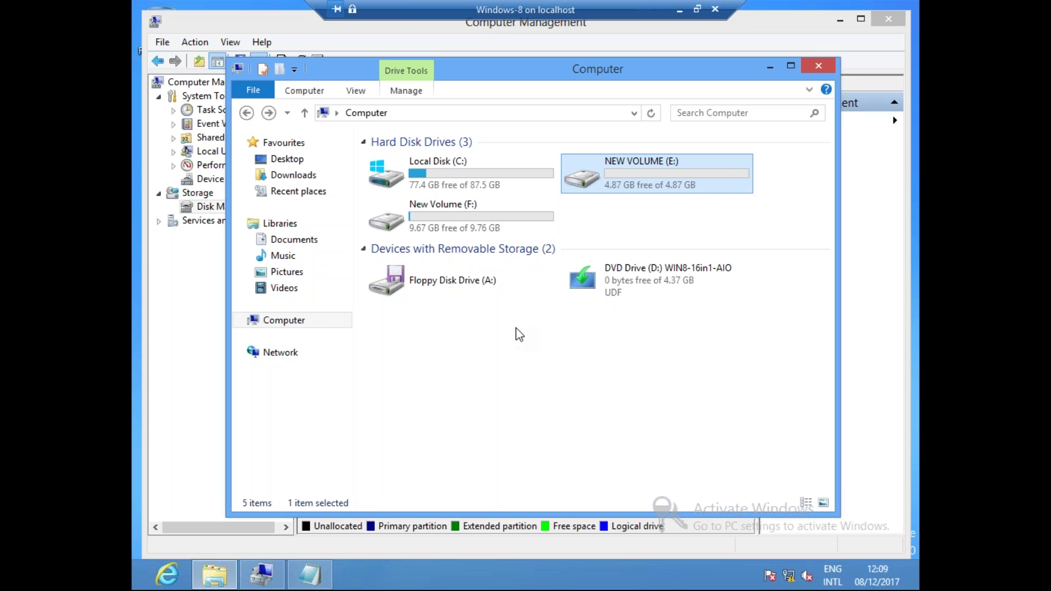
- Quick-format the E: volume with the NTFS (Default) file system, accept the data erasure and close the format dialog
right_click(627, 187)
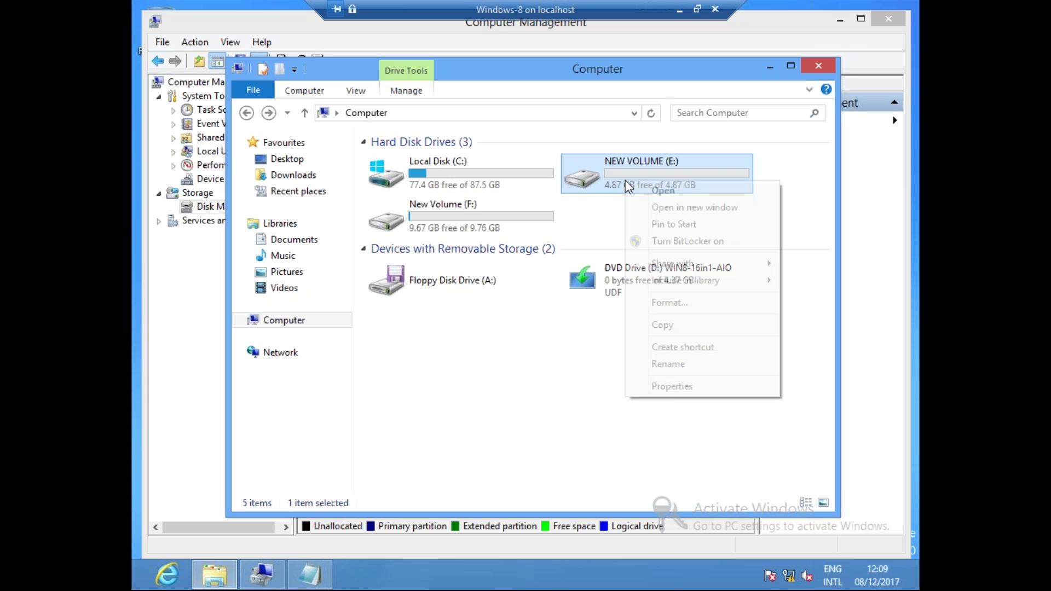
left_click(684, 306)
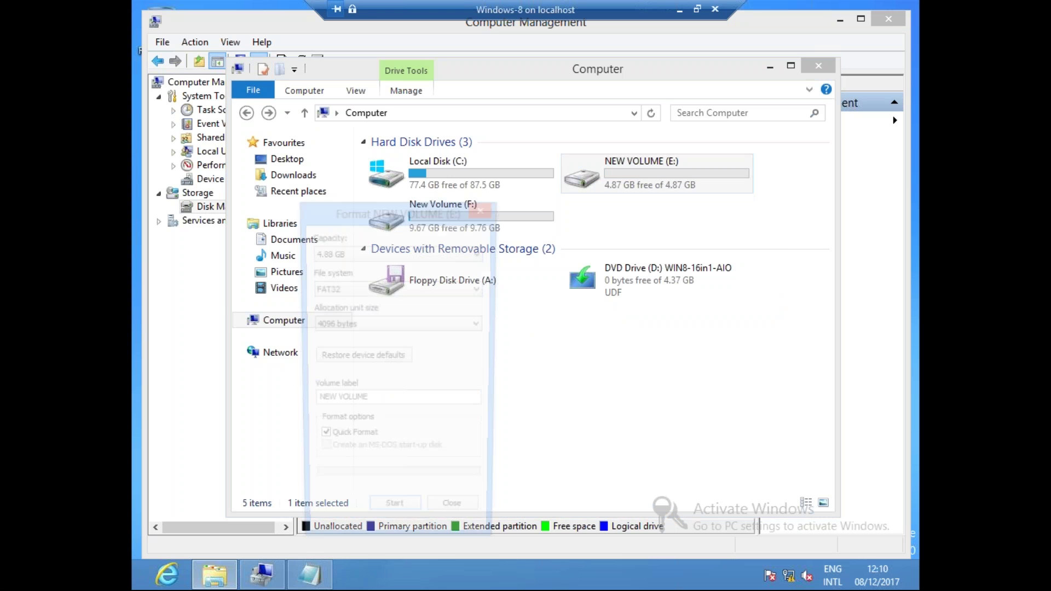
left_click(364, 289)
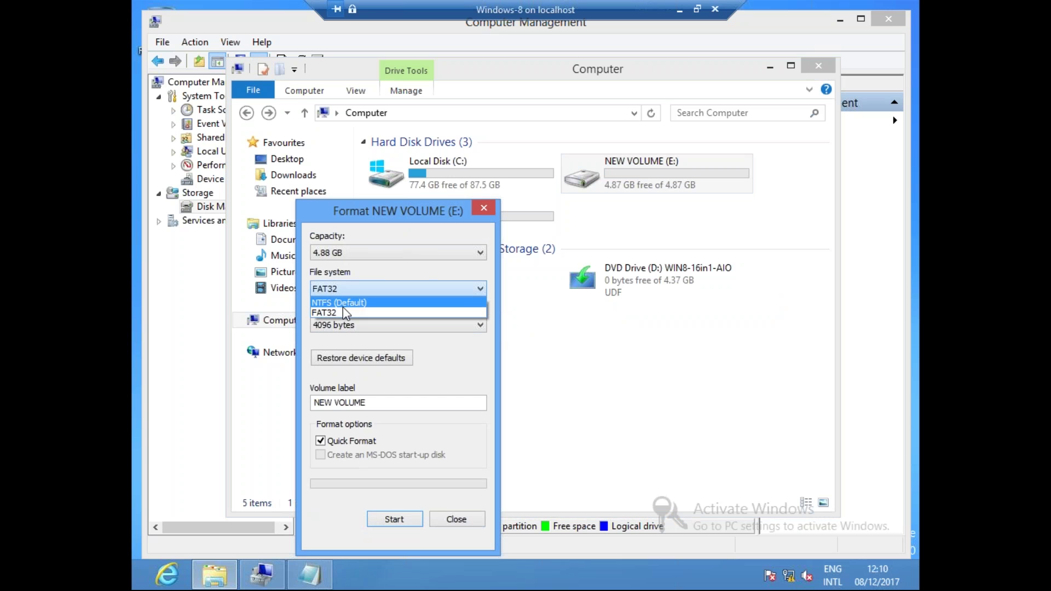
left_click(344, 304)
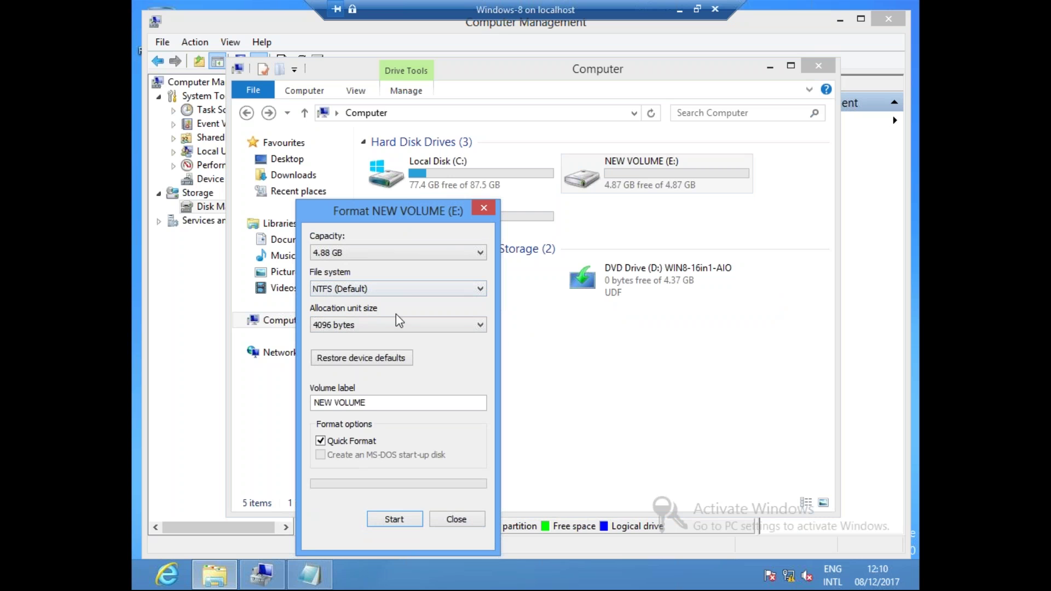
left_click(395, 519)
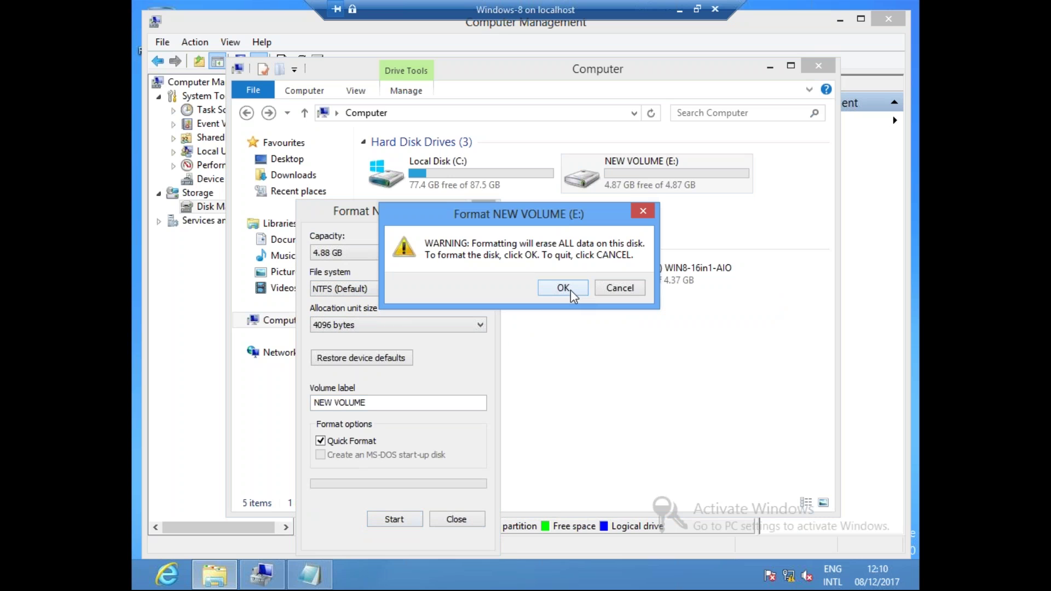
left_click(571, 291)
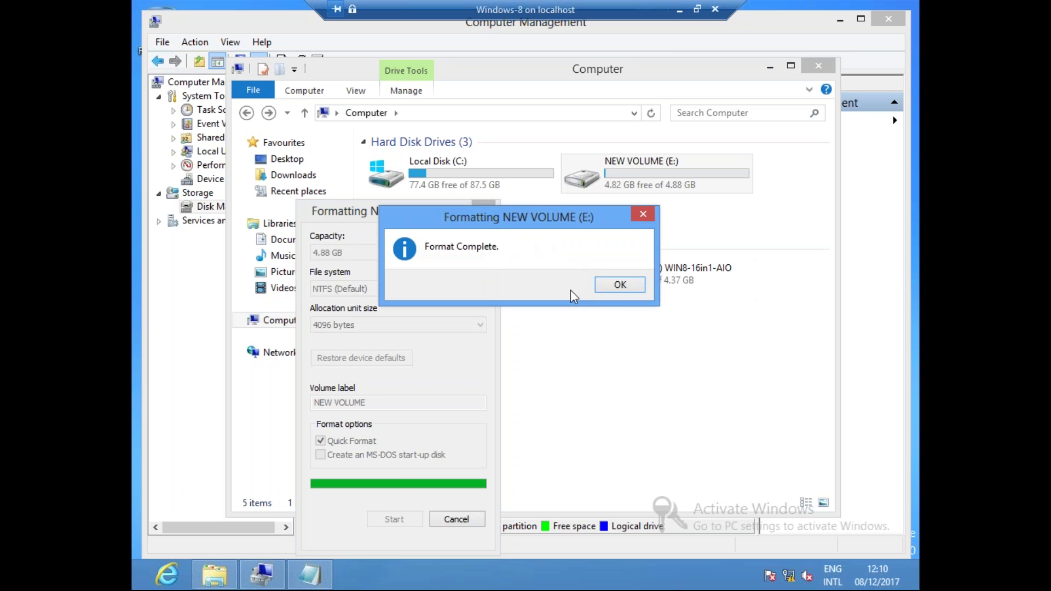
left_click(619, 285)
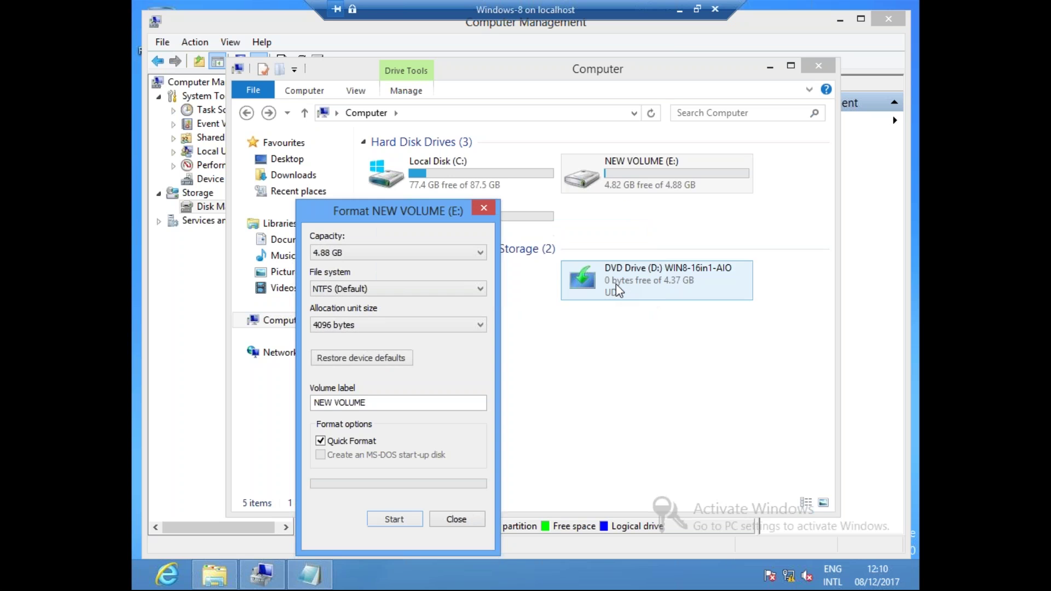
left_click(457, 520)
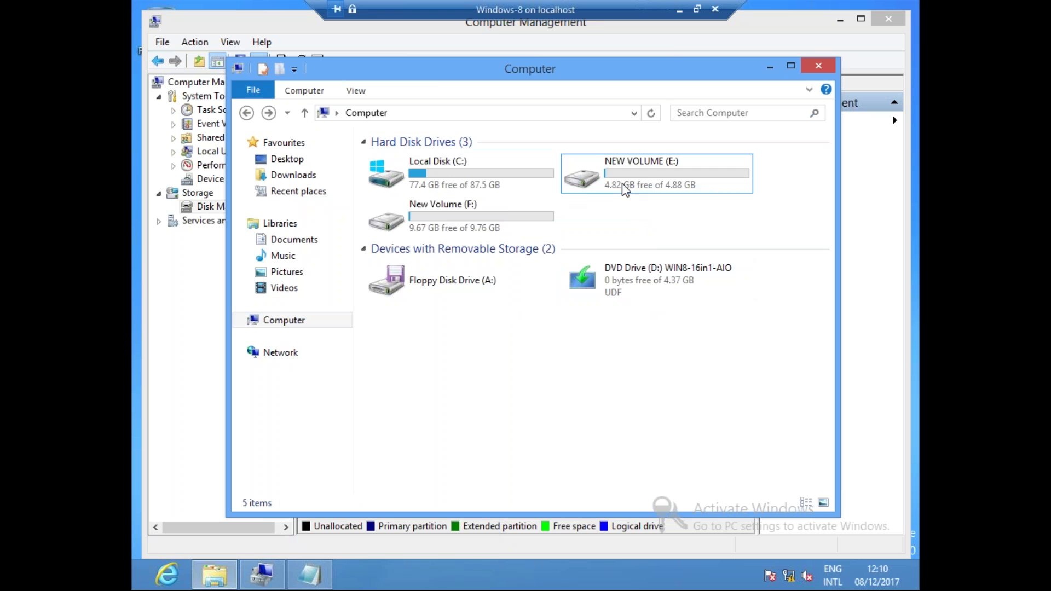
- Close the drive list window and bring the blank Notepad document to the front
left_click(642, 186)
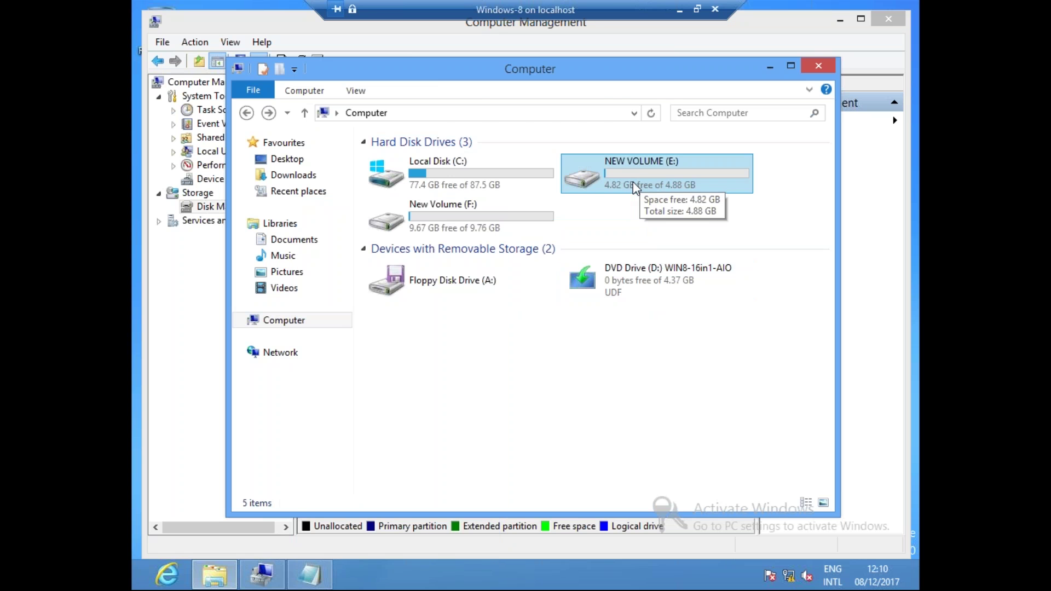
left_click(818, 68)
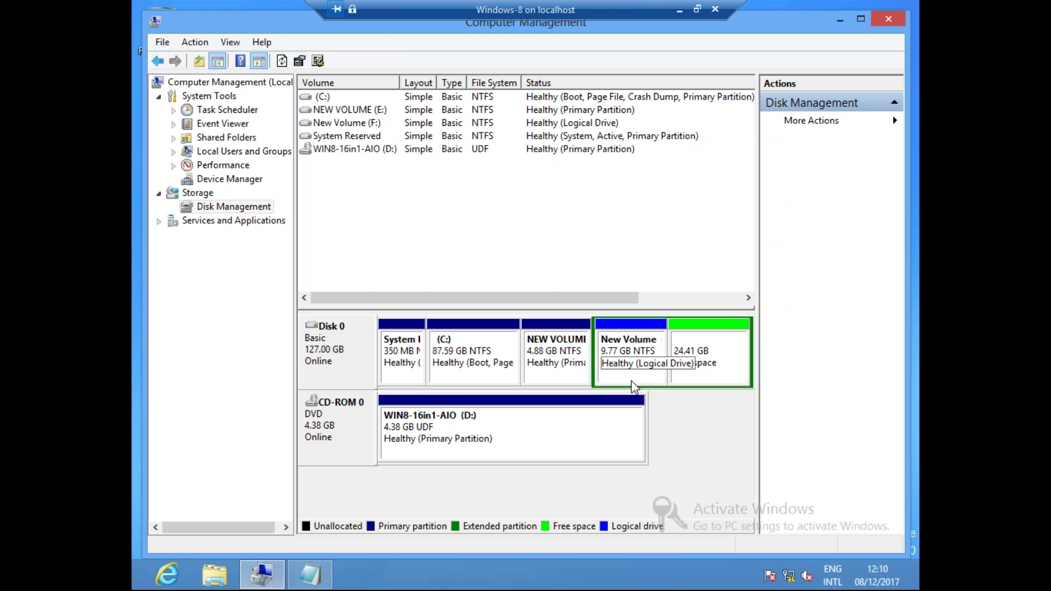
left_click(311, 578)
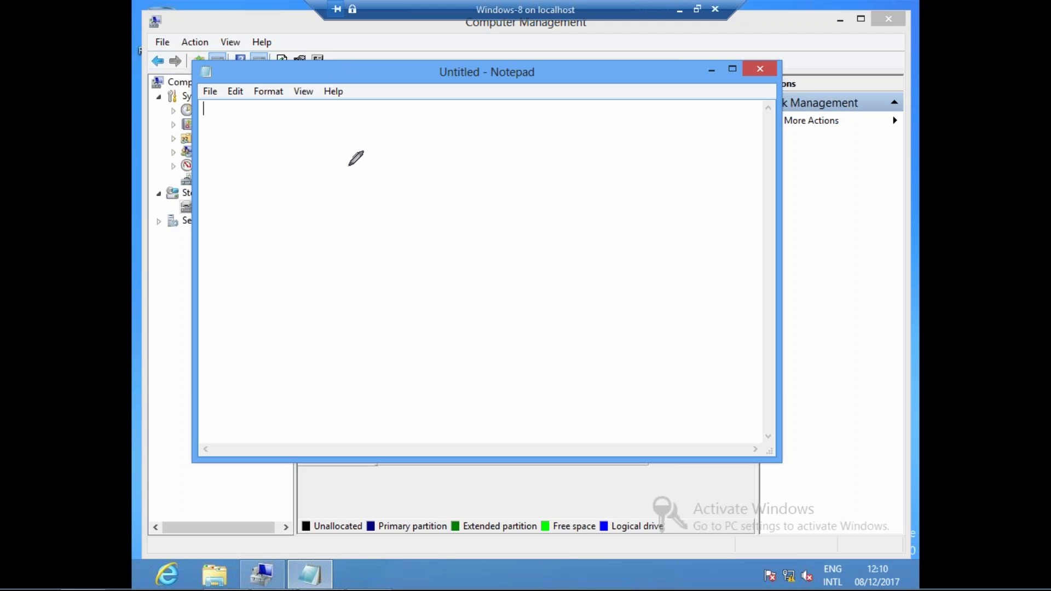
- Hand-draw over the blank Notepad page a box containing the labels 10 GB, E: and Data
mouse_move(419, 171)
left_mouse_down()
mouse_move(422, 210)
mouse_move(446, 207)
mouse_move(418, 171)
left_mouse_up()
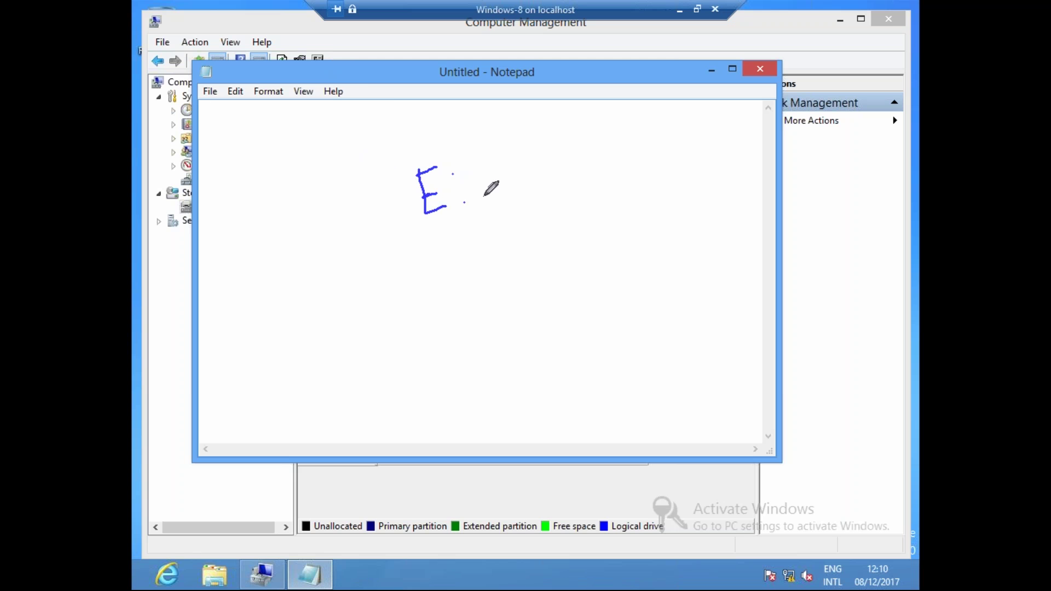
mouse_move(397, 133)
left_mouse_down()
mouse_move(411, 160)
mouse_move(444, 138)
mouse_move(482, 145)
mouse_move(493, 108)
mouse_move(494, 141)
left_mouse_up()
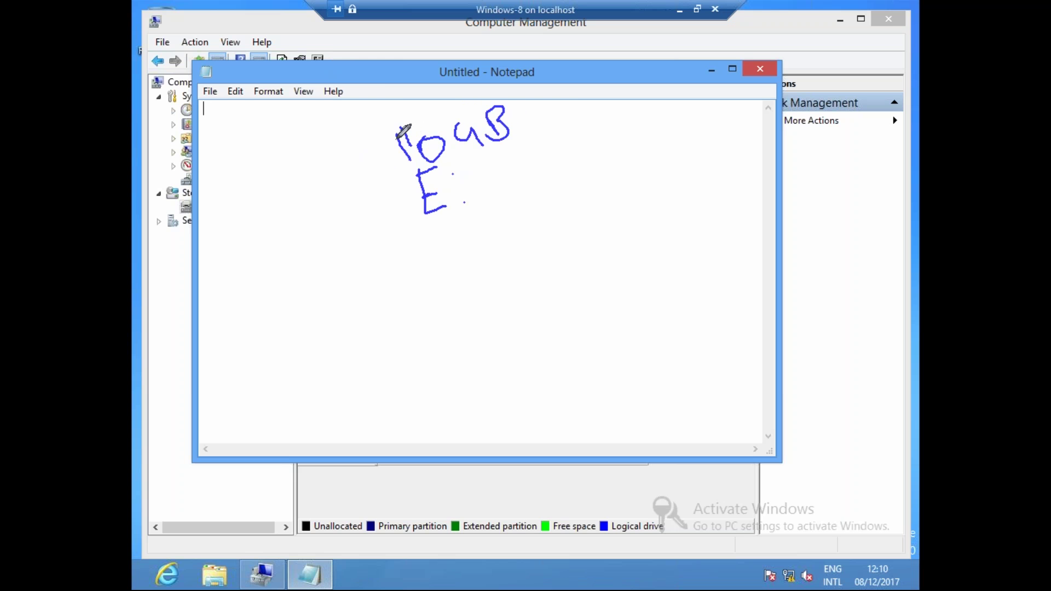
mouse_move(391, 141)
left_mouse_down()
mouse_move(412, 125)
mouse_move(415, 164)
left_mouse_up()
mouse_move(364, 130)
left_mouse_down()
mouse_move(413, 253)
mouse_move(553, 203)
mouse_move(473, 105)
mouse_move(563, 100)
mouse_move(579, 218)
left_mouse_up()
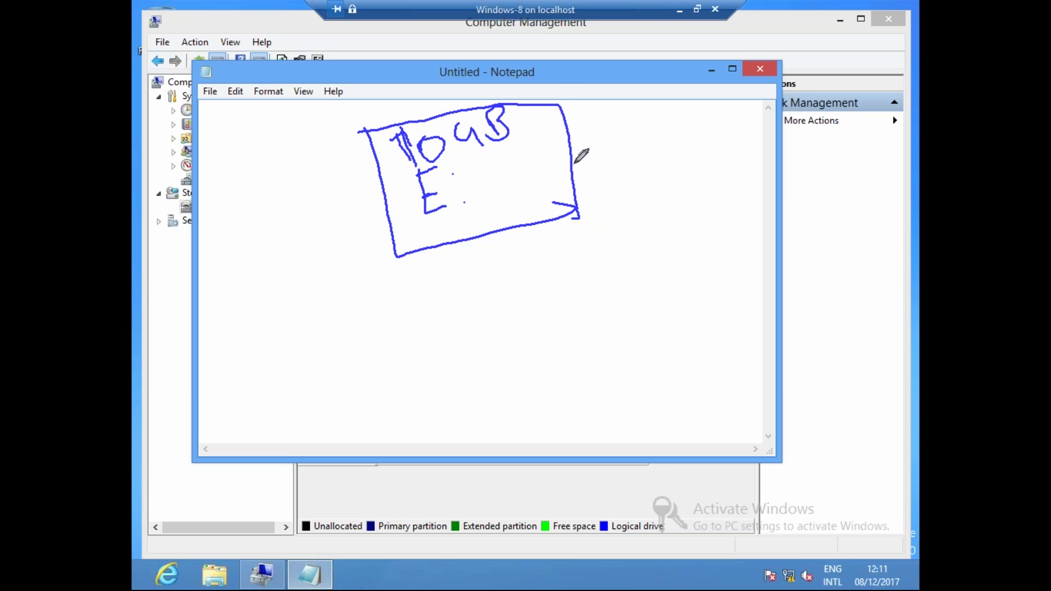
mouse_move(491, 186)
left_mouse_down()
mouse_move(499, 200)
mouse_move(555, 162)
left_mouse_up()
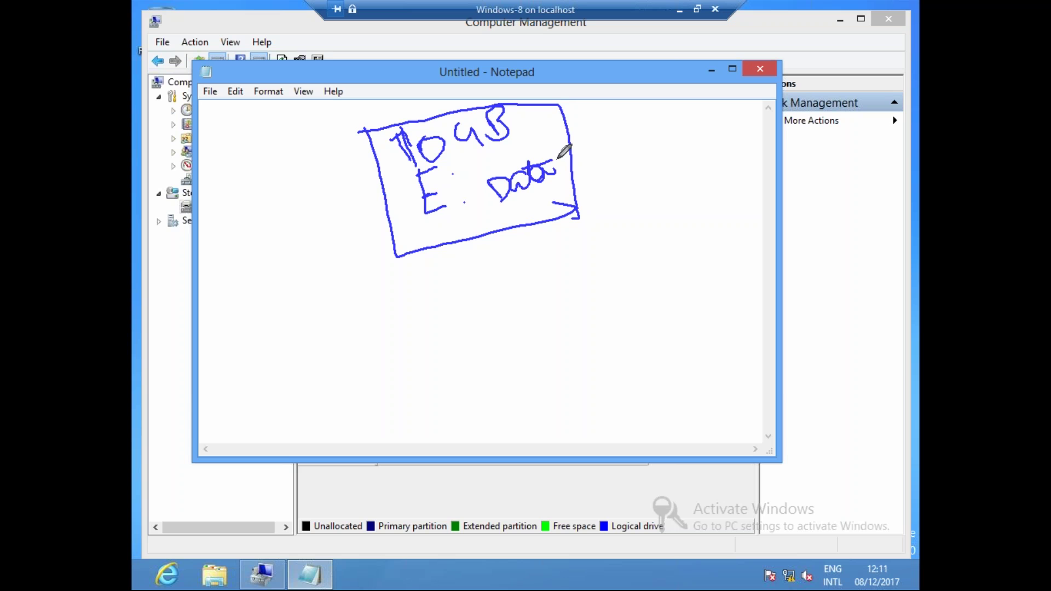
- Handwrite "Mount Drive" beside the box, underline and circle it, and add a drive-letter range ending in Z above it
mouse_move(227, 242)
left_mouse_down()
mouse_move(223, 270)
mouse_move(322, 228)
mouse_move(328, 148)
mouse_move(327, 207)
mouse_move(352, 193)
left_mouse_up()
mouse_move(253, 279)
left_mouse_down()
mouse_move(257, 302)
mouse_move(294, 293)
mouse_move(310, 270)
mouse_move(353, 271)
mouse_move(359, 284)
left_mouse_up()
left_click_drag(247, 322, 346, 312)
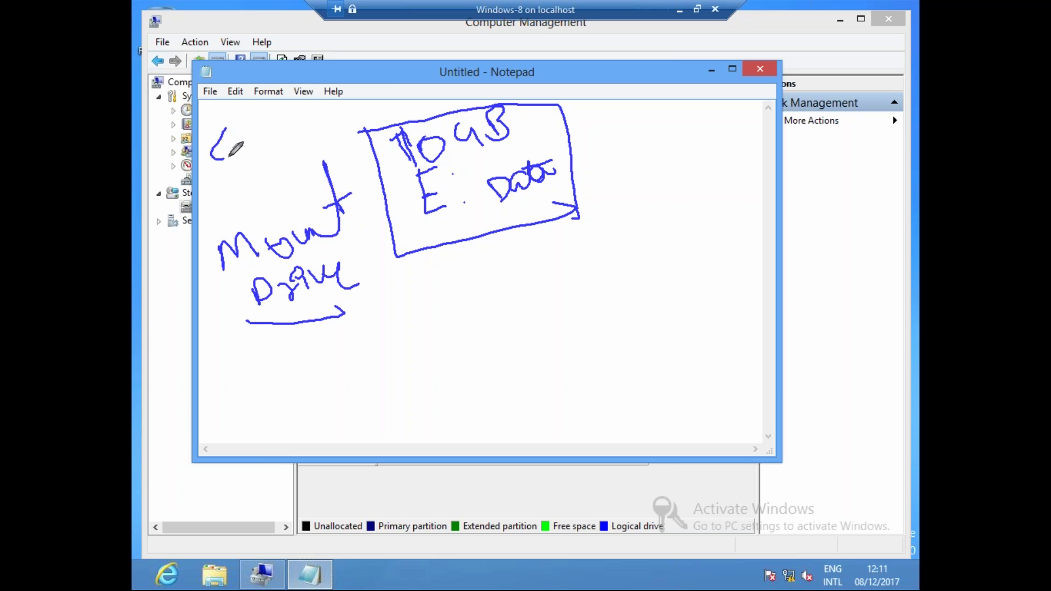
mouse_move(225, 130)
left_mouse_down()
mouse_move(236, 163)
mouse_move(273, 143)
mouse_move(283, 154)
mouse_move(317, 141)
left_mouse_up()
mouse_move(231, 145)
left_mouse_down()
mouse_move(211, 149)
mouse_move(222, 131)
mouse_move(239, 156)
mouse_move(221, 174)
left_mouse_up()
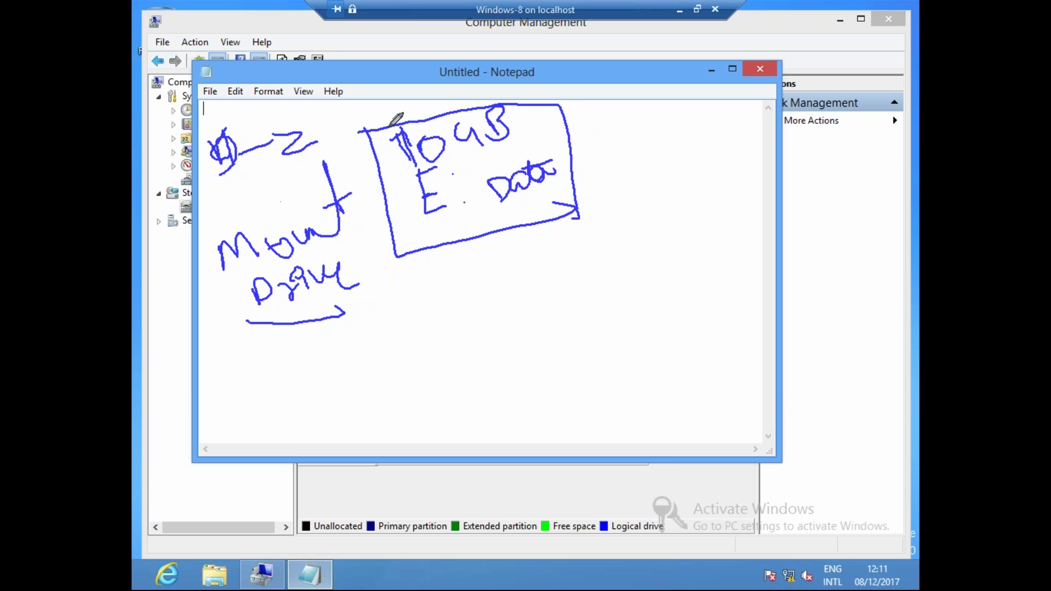
mouse_move(328, 147)
left_mouse_down()
mouse_move(244, 189)
mouse_move(193, 296)
mouse_move(361, 295)
mouse_move(368, 163)
mouse_move(315, 154)
left_mouse_up()
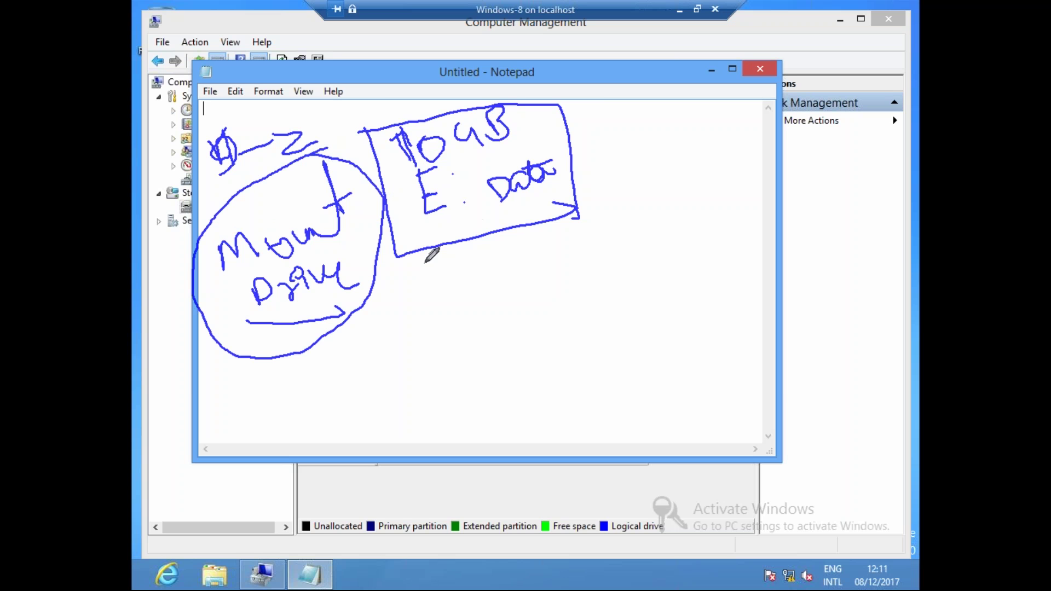
- Hand-draw a second box directly below the 10 GB box and handwrite "2 GB Mount Drive" inside it
mouse_move(396, 256)
left_mouse_down()
mouse_move(433, 383)
mouse_move(635, 343)
mouse_move(581, 201)
left_mouse_up()
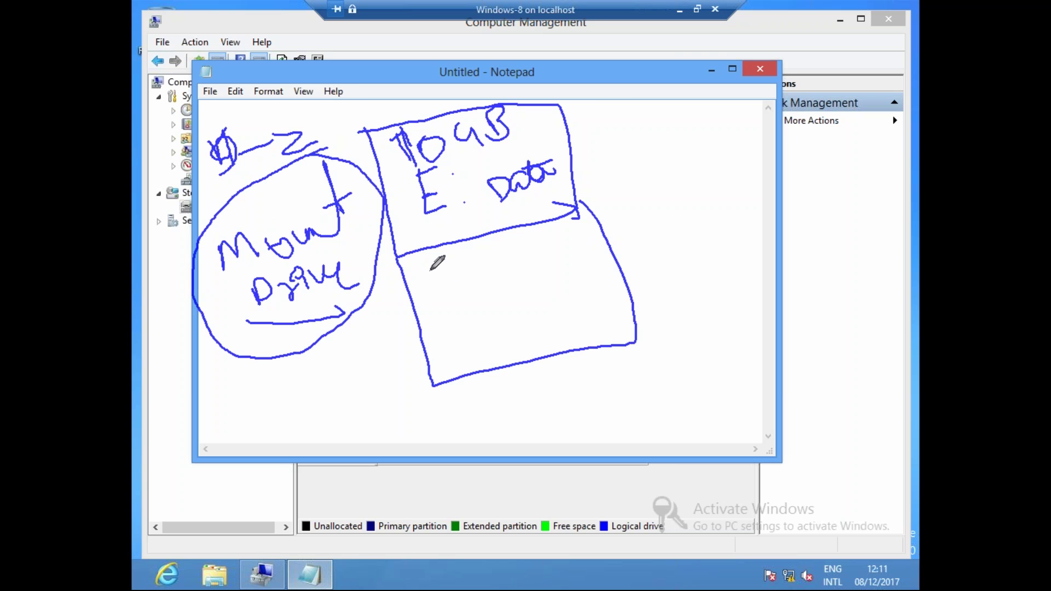
left_click_drag(431, 271, 444, 287)
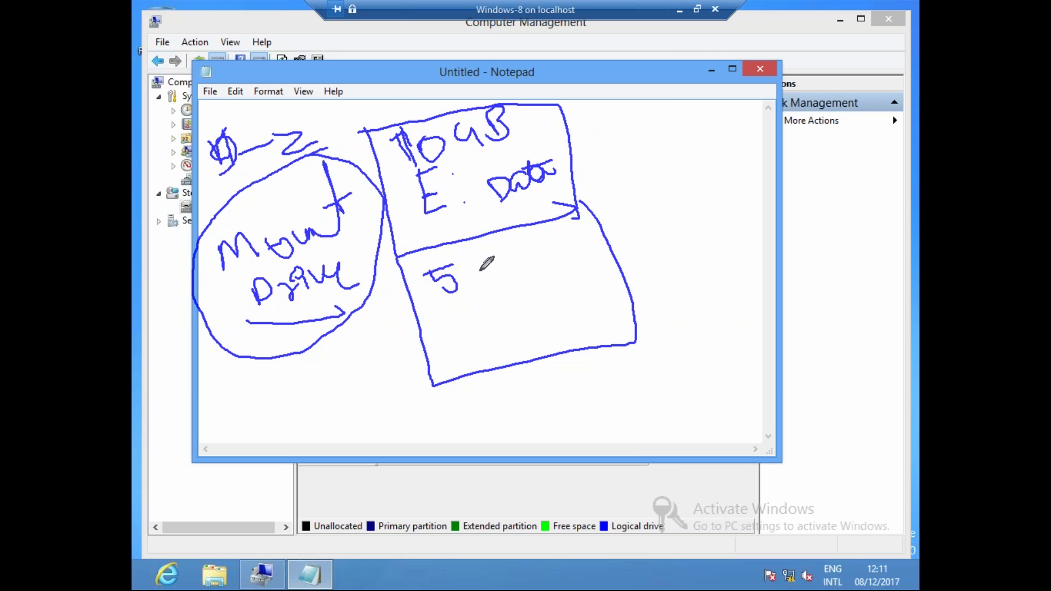
mouse_move(425, 274)
left_mouse_down()
mouse_move(441, 271)
mouse_move(438, 299)
mouse_move(507, 266)
mouse_move(525, 244)
mouse_move(523, 274)
left_mouse_up()
left_click(499, 257)
mouse_move(452, 308)
left_mouse_down()
mouse_move(463, 336)
mouse_move(469, 315)
mouse_move(484, 324)
mouse_move(492, 313)
mouse_move(551, 311)
mouse_move(557, 287)
left_mouse_up()
mouse_move(520, 334)
left_mouse_down()
mouse_move(534, 343)
mouse_move(556, 331)
mouse_move(560, 346)
mouse_move(570, 320)
mouse_move(581, 336)
mouse_move(586, 325)
mouse_move(599, 333)
left_mouse_up()
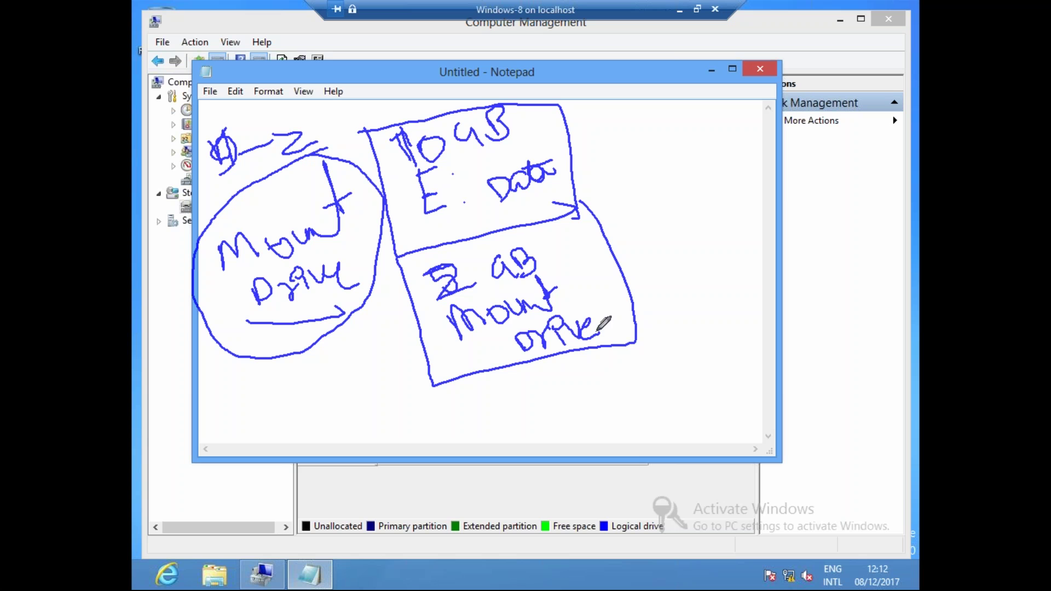
- Draw an adjoining box labelled "Project" beside the 2 GB box and an arrow from Data into the mount drive box
mouse_move(579, 207)
left_mouse_down()
mouse_move(711, 181)
mouse_move(755, 300)
mouse_move(620, 343)
left_mouse_up()
mouse_move(634, 227)
left_mouse_down()
mouse_move(644, 246)
mouse_move(639, 219)
mouse_move(636, 233)
mouse_move(679, 232)
mouse_move(687, 216)
mouse_move(719, 231)
mouse_move(734, 207)
mouse_move(724, 214)
left_mouse_up()
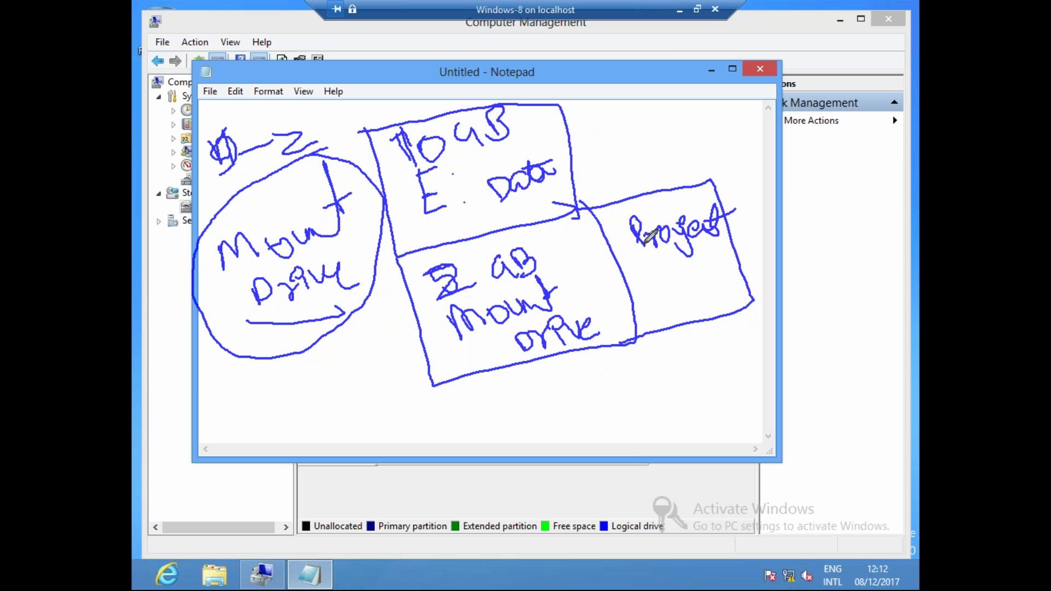
mouse_move(517, 203)
left_mouse_down()
mouse_move(558, 246)
mouse_move(567, 228)
left_mouse_up()
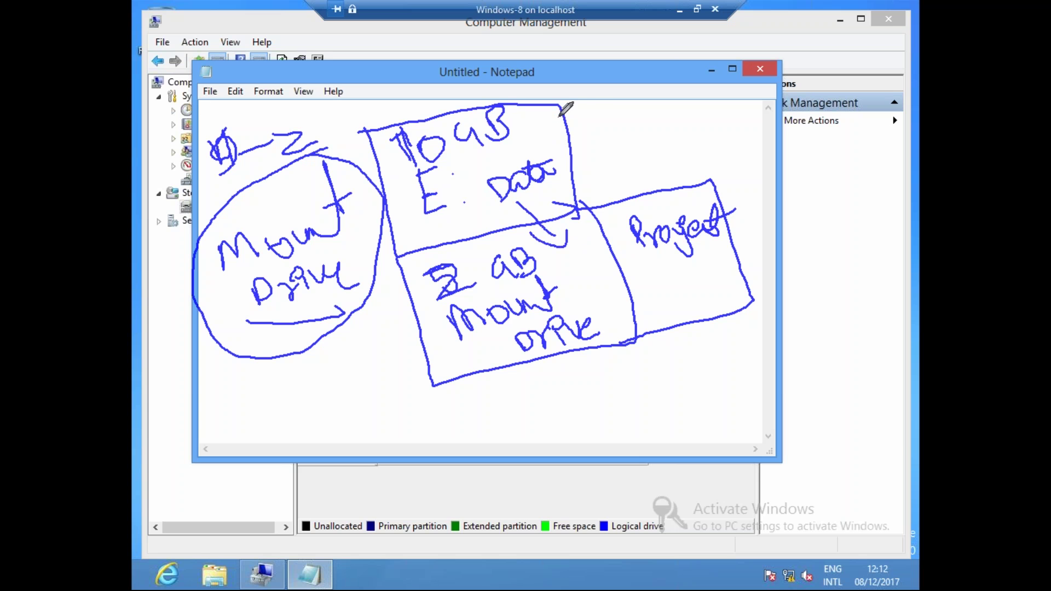
- Handwrite "Format" beside the 10 GB box, underline the word and mark a cross on the box's edge
mouse_move(584, 110)
left_mouse_down()
mouse_move(566, 152)
mouse_move(575, 143)
mouse_move(610, 170)
mouse_move(606, 144)
mouse_move(614, 155)
mouse_move(677, 143)
left_mouse_up()
mouse_move(683, 99)
left_mouse_down()
mouse_move(691, 125)
mouse_move(708, 117)
left_mouse_up()
left_click_drag(608, 186, 705, 147)
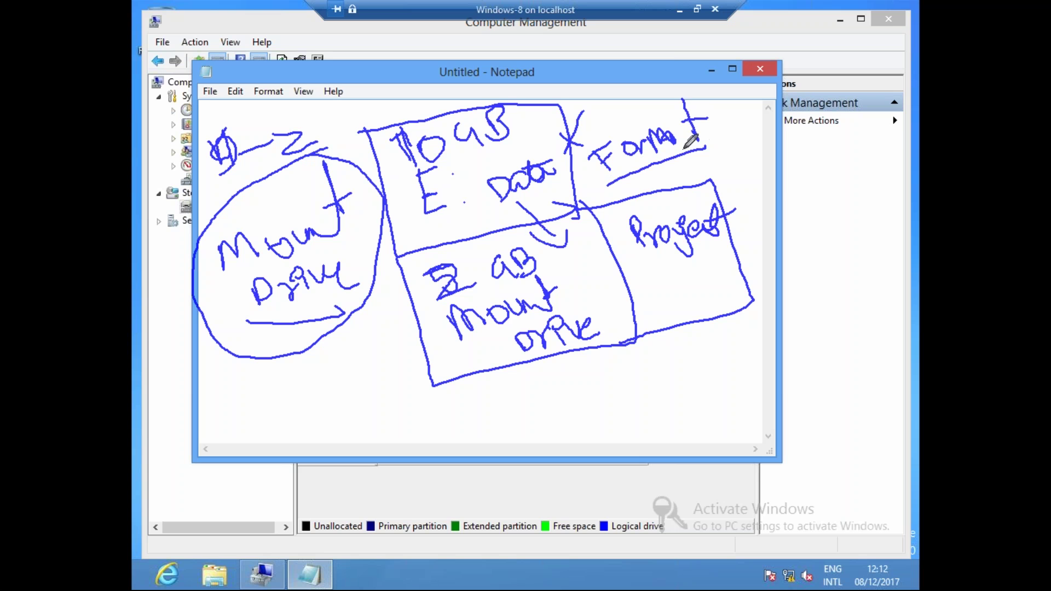
- Circle the mount drive and Project boxes together, loop around "Format" and add marks on the link between the boxes
mouse_move(366, 272)
left_mouse_down()
mouse_move(747, 174)
mouse_move(660, 349)
mouse_move(420, 278)
mouse_move(449, 250)
left_mouse_up()
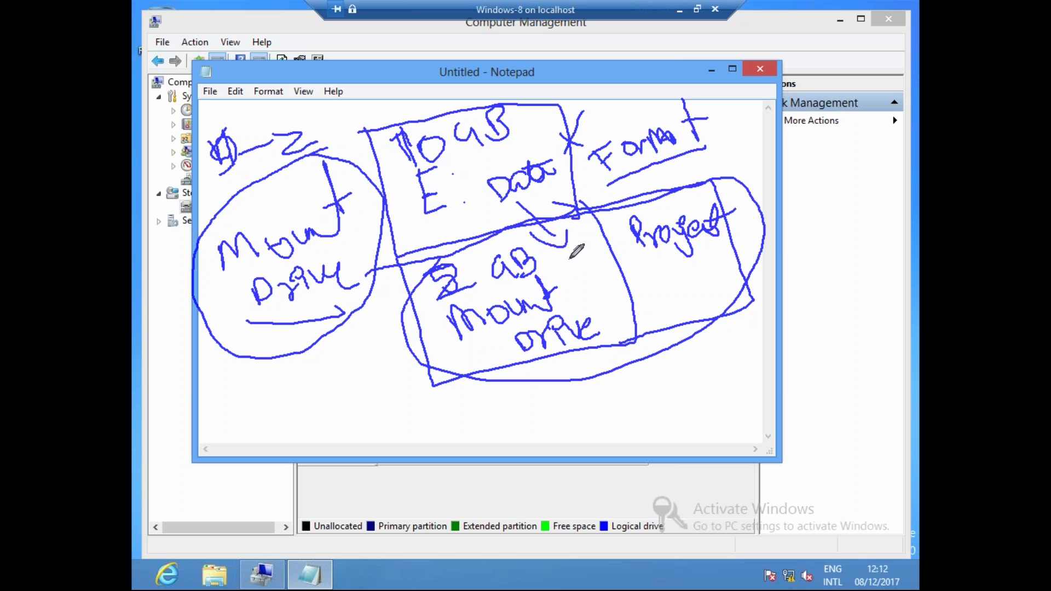
mouse_move(569, 256)
left_mouse_down()
mouse_move(505, 207)
mouse_move(495, 219)
mouse_move(539, 207)
left_mouse_up()
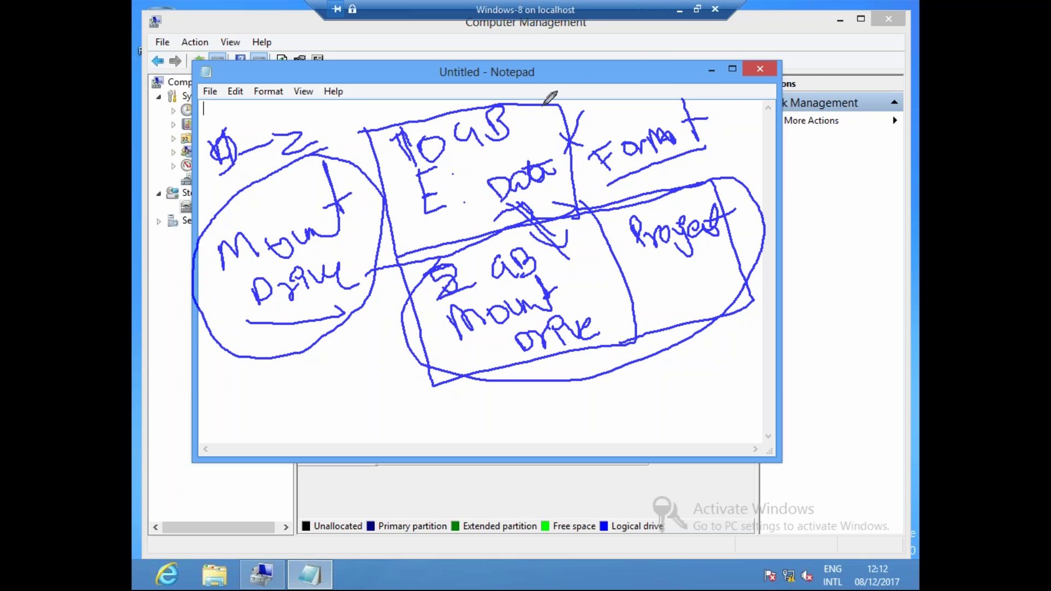
mouse_move(543, 95)
left_mouse_down()
mouse_move(685, 66)
mouse_move(742, 141)
mouse_move(651, 189)
left_mouse_up()
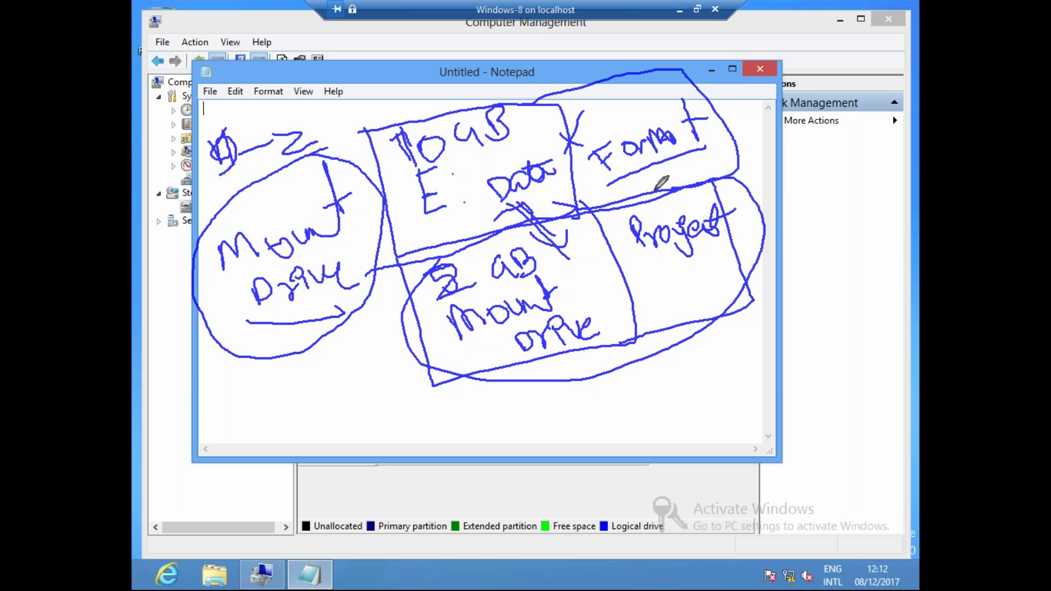
mouse_move(613, 102)
left_mouse_down()
mouse_move(600, 131)
mouse_move(598, 122)
left_mouse_up()
left_click_drag(573, 224, 601, 216)
- Sketch a separate box labelled "2GB" below the diagram and attach a circled drive letter to it
mouse_move(629, 392)
left_mouse_down()
mouse_move(599, 404)
mouse_move(608, 431)
mouse_move(758, 417)
mouse_move(606, 430)
left_mouse_up()
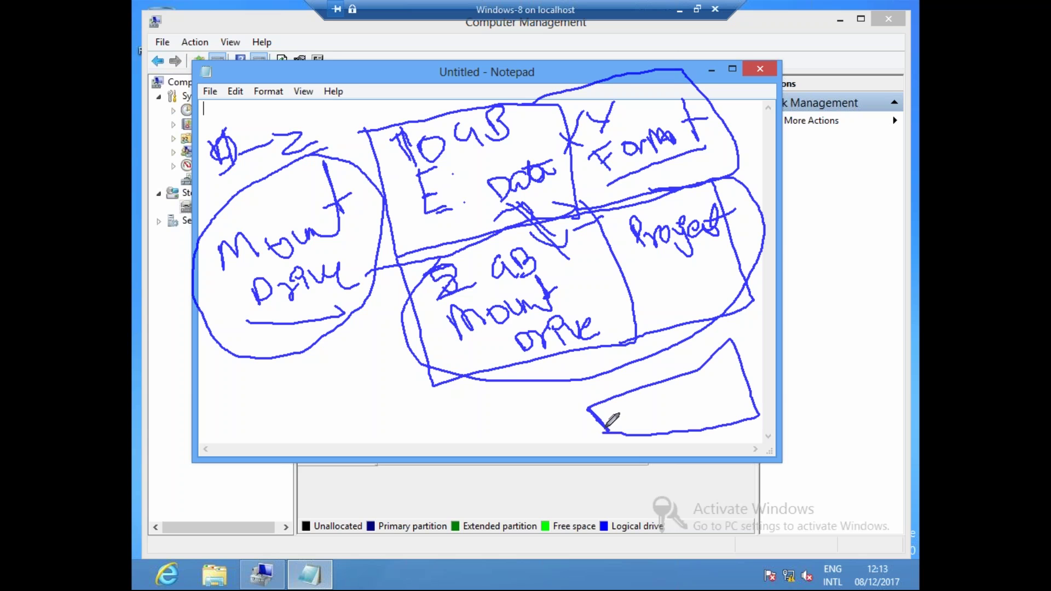
left_click_drag(645, 401, 652, 420)
mouse_move(687, 384)
left_mouse_down()
mouse_move(695, 408)
mouse_move(717, 396)
mouse_move(713, 411)
left_mouse_up()
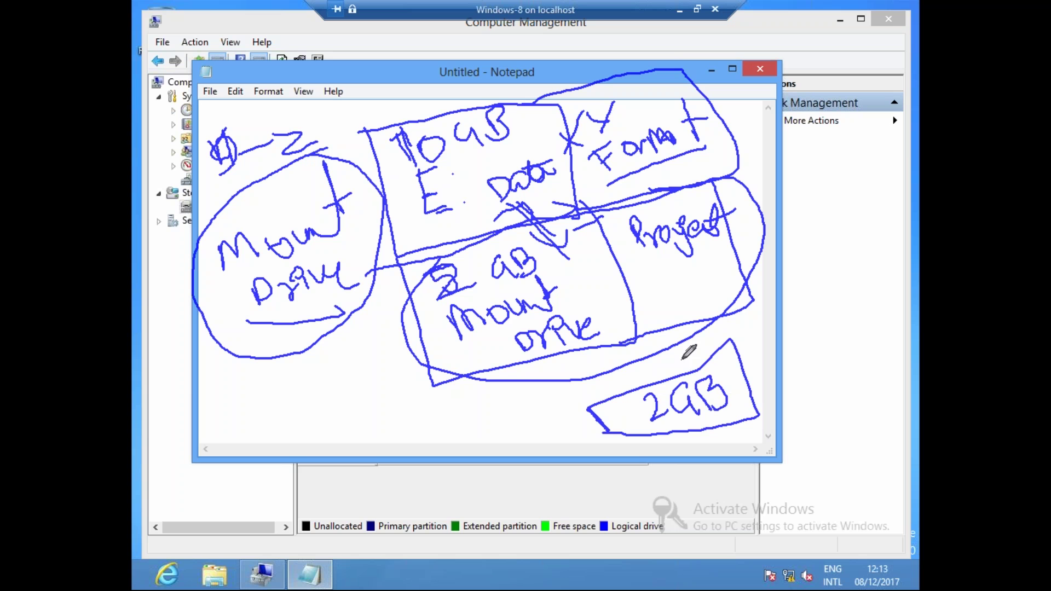
left_click_drag(685, 375, 703, 340)
mouse_move(717, 327)
left_mouse_down()
mouse_move(706, 340)
mouse_move(714, 323)
left_mouse_up()
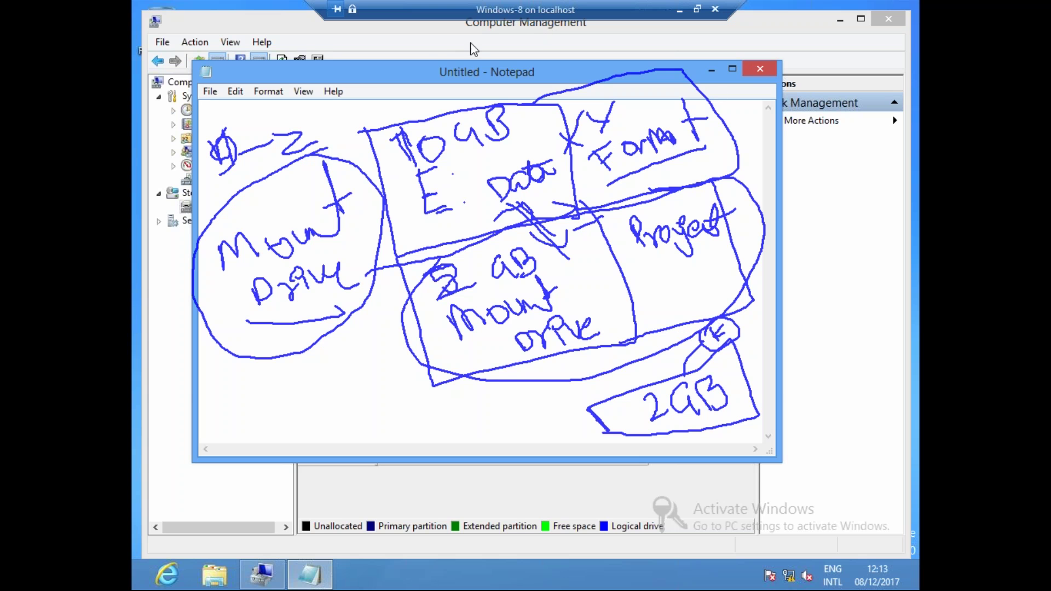
- Clear all the pen drawings and put the Notepad window away to return to Disk Management
key("Escape")
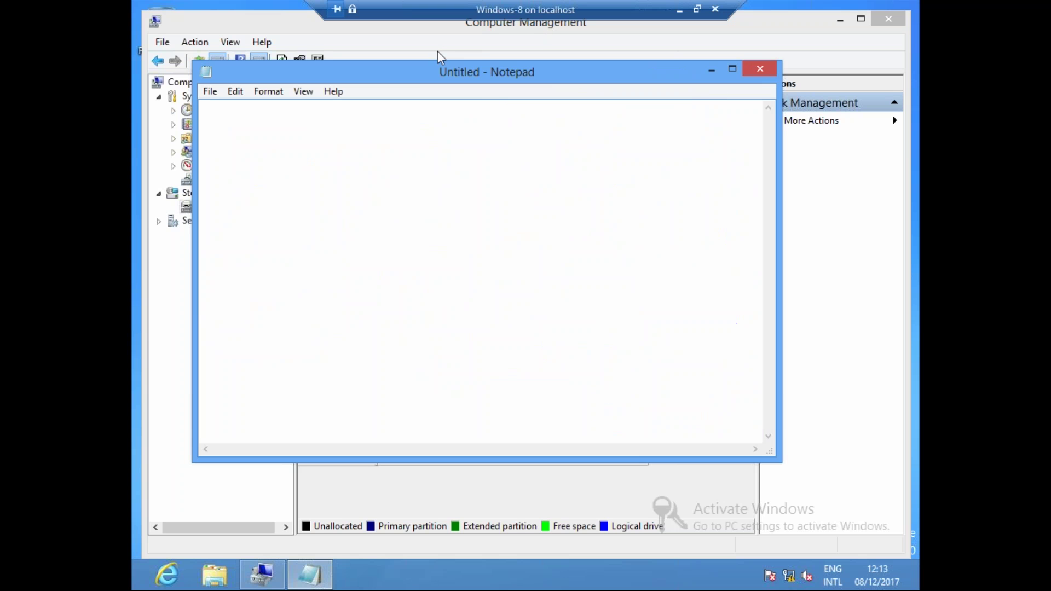
left_click(746, 70)
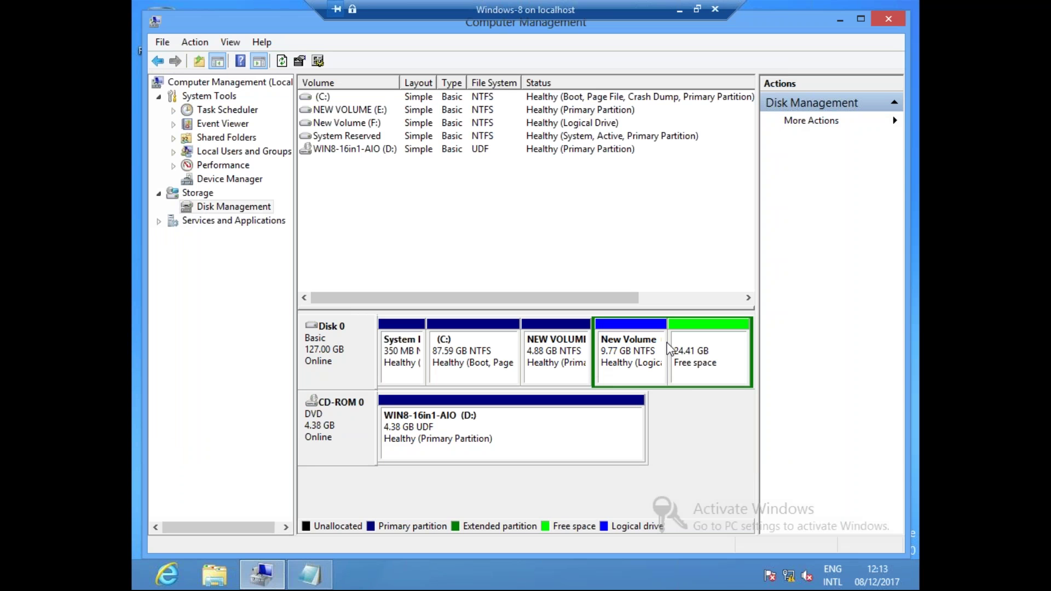
- Start a new simple volume in the 24.41 GB free space of Disk 0 and set its size to 2000 MB
right_click(694, 337)
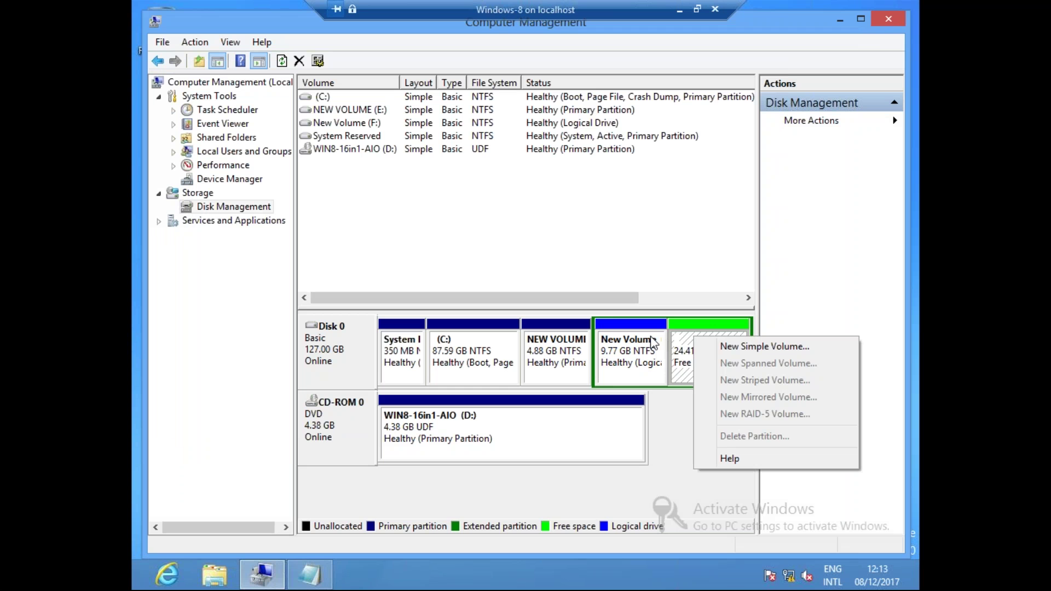
left_click(737, 346)
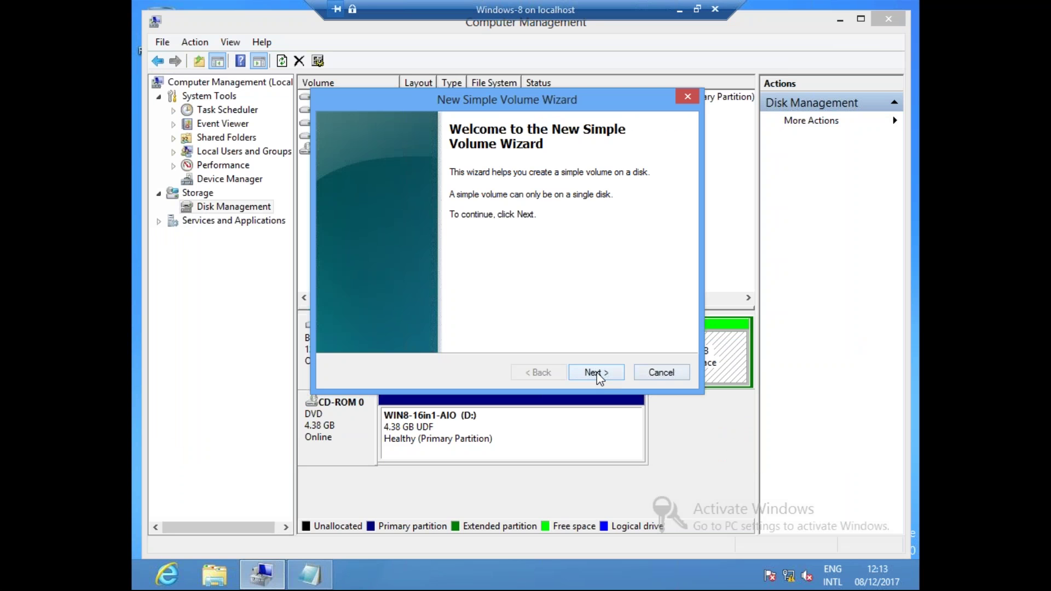
left_click(600, 377)
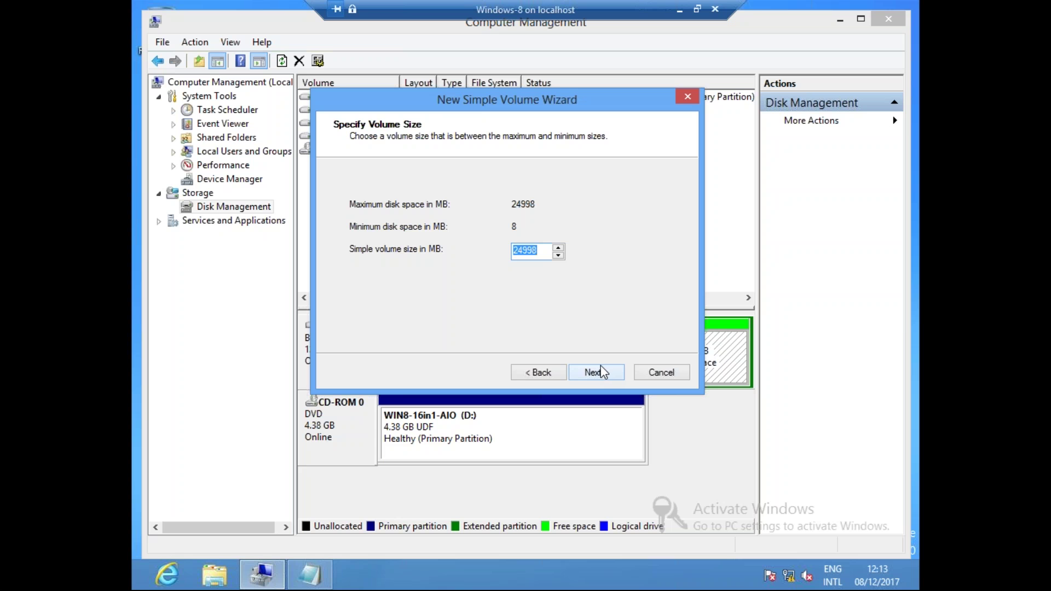
type("2000")
left_click(605, 375)
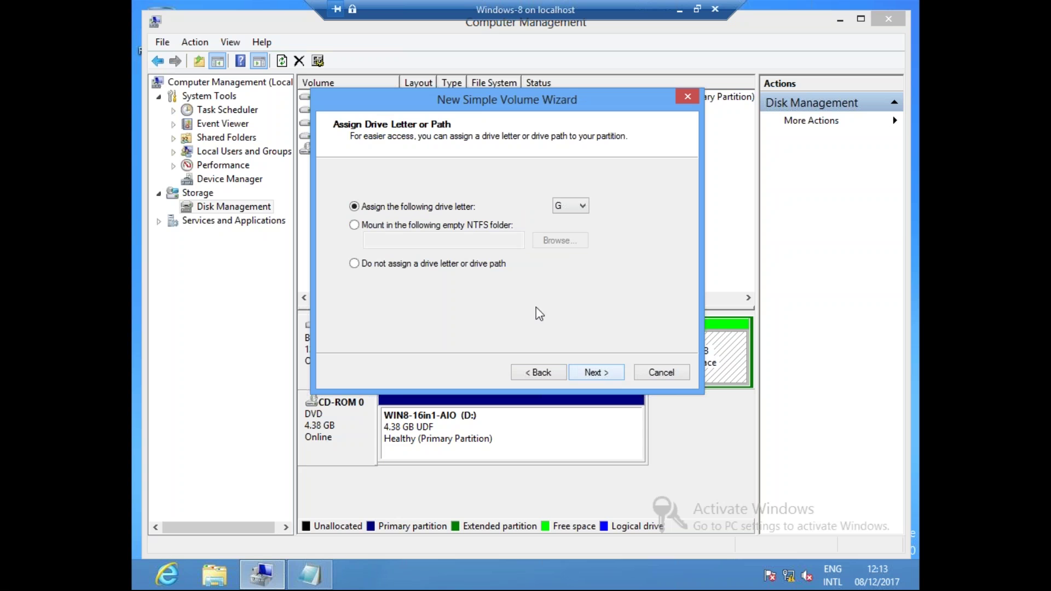
- Choose to mount the volume in an empty NTFS folder, creating a new folder named data on E: as its path
left_click(356, 225)
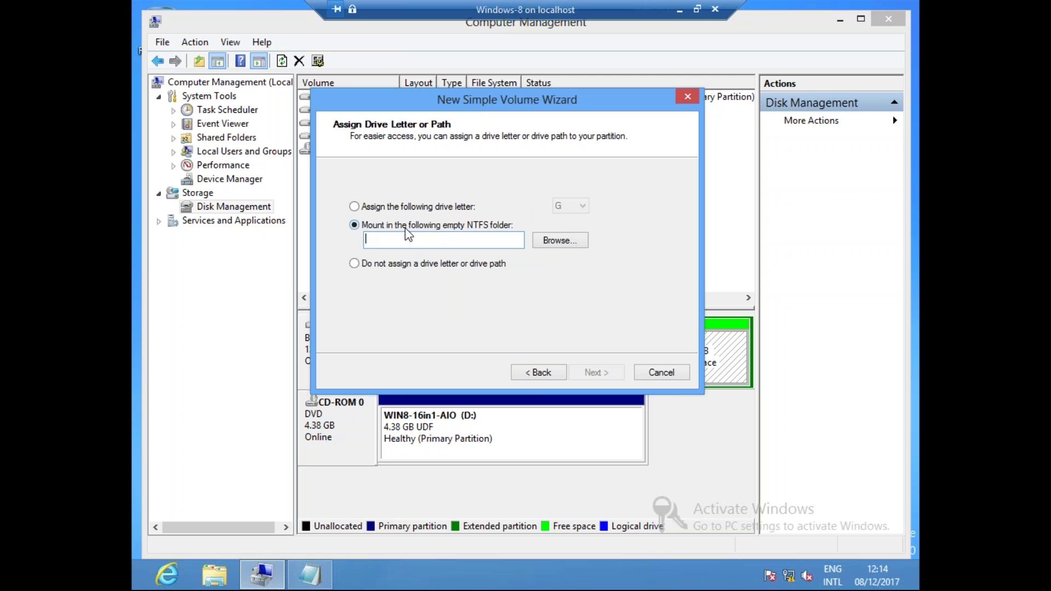
left_click(556, 241)
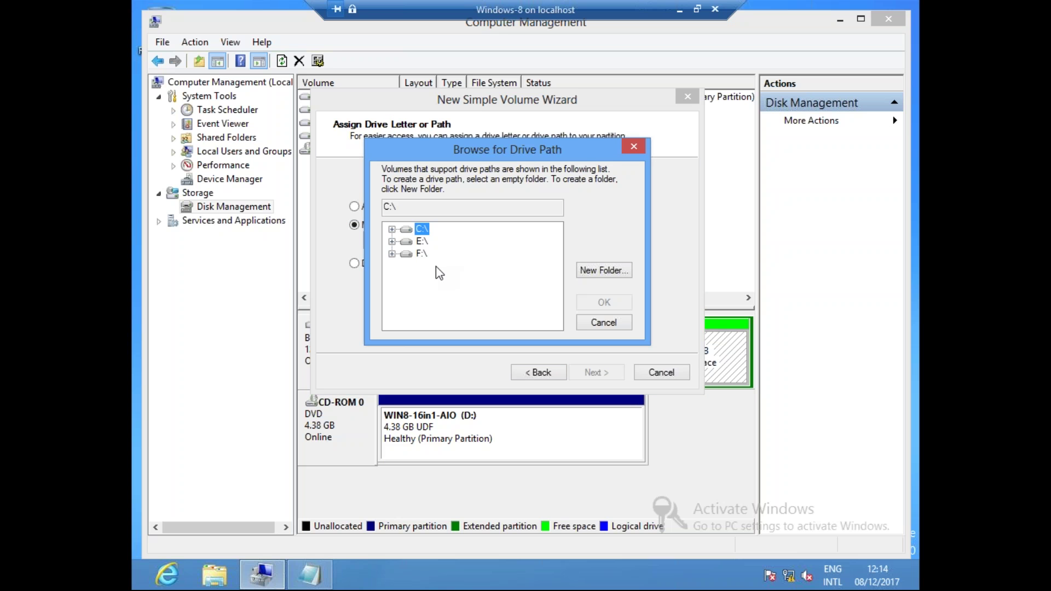
left_click(418, 243)
left_click(606, 270)
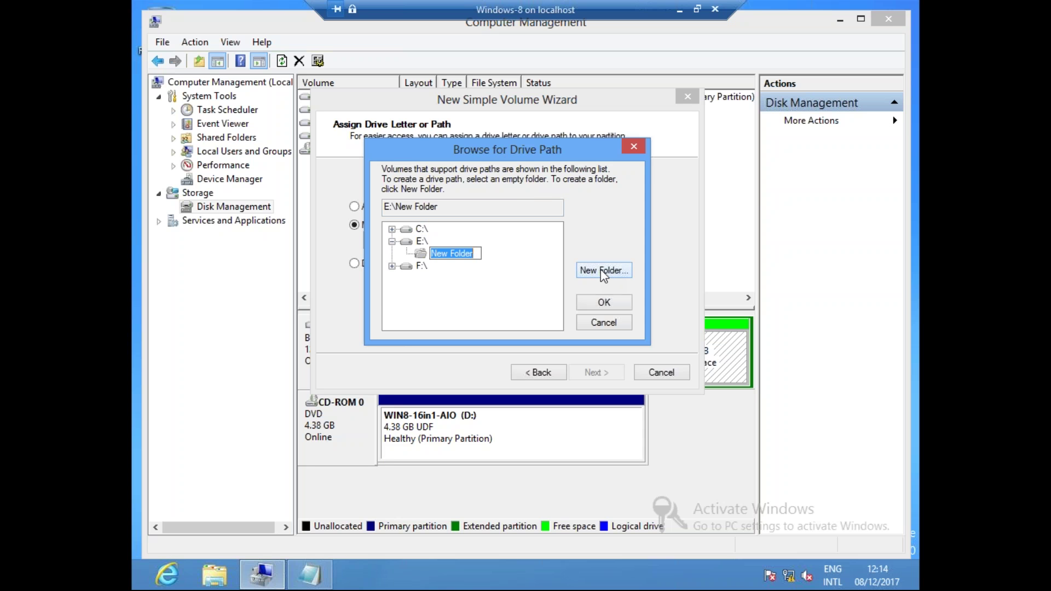
type("data")
key("Return")
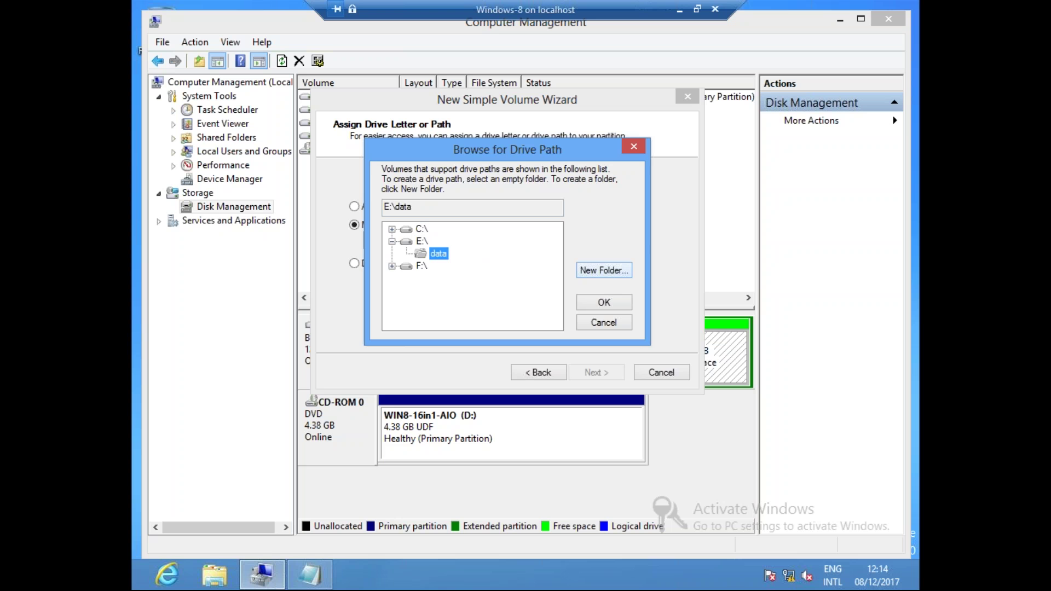
left_click(610, 306)
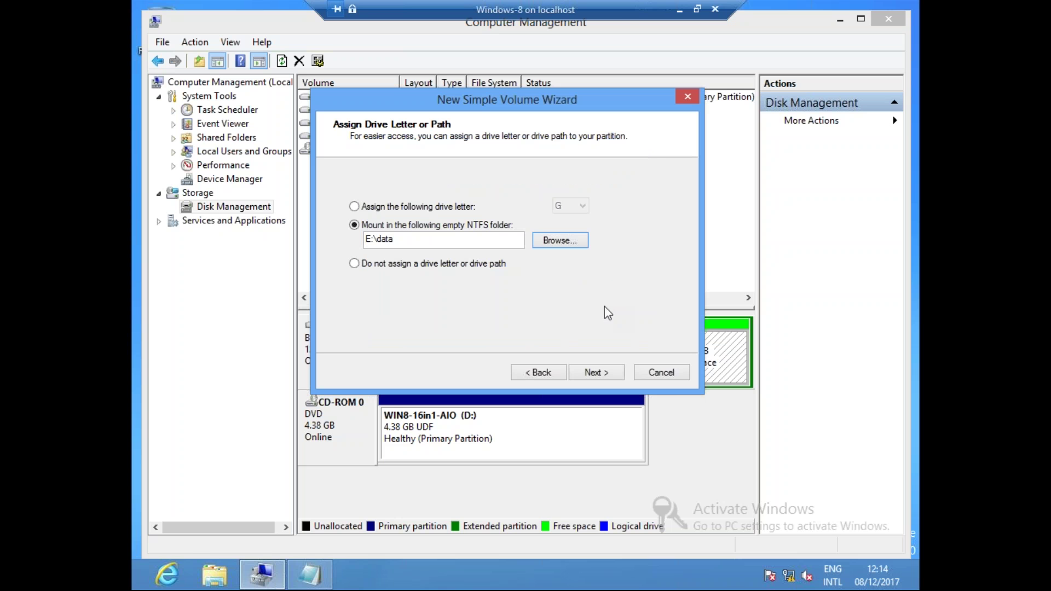
- Finish the volume wizard with the default format settings, dismiss the access path warning and decline formatting drive G:
left_click(601, 376)
left_click(597, 374)
left_click(597, 373)
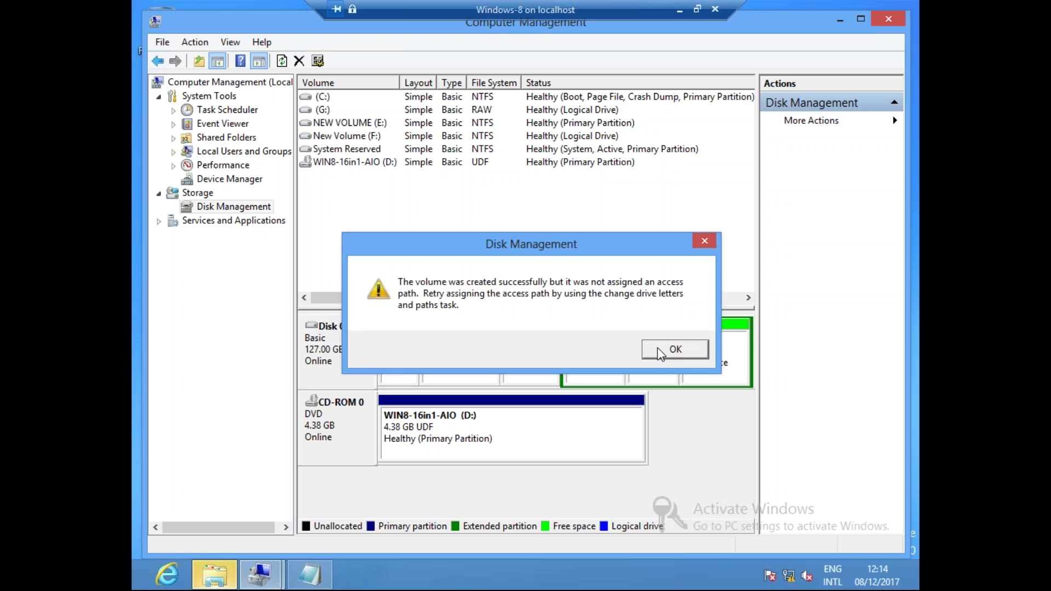
left_click(664, 346)
left_click(653, 354)
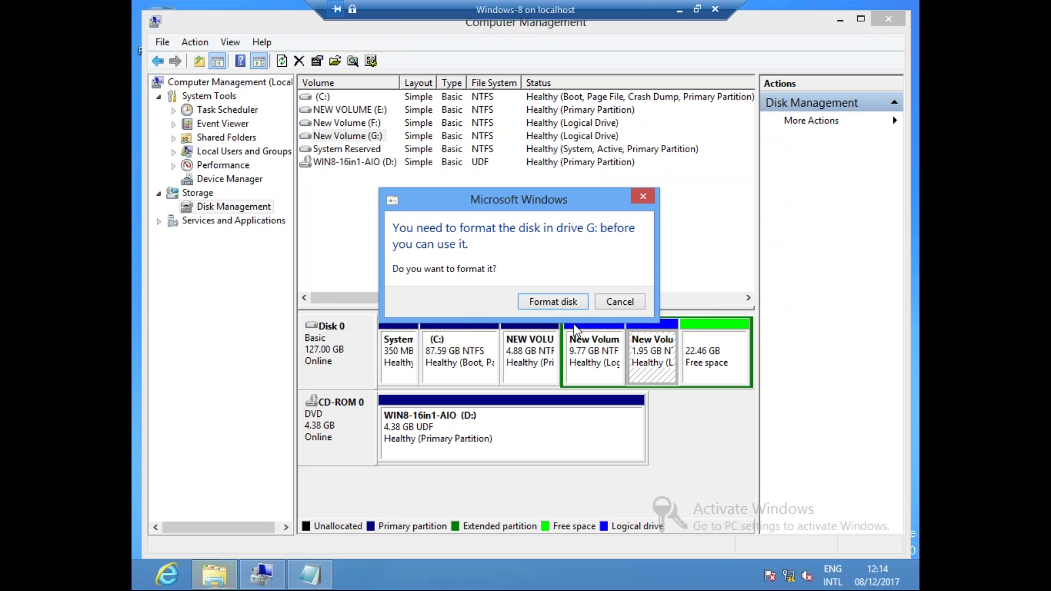
left_click(609, 305)
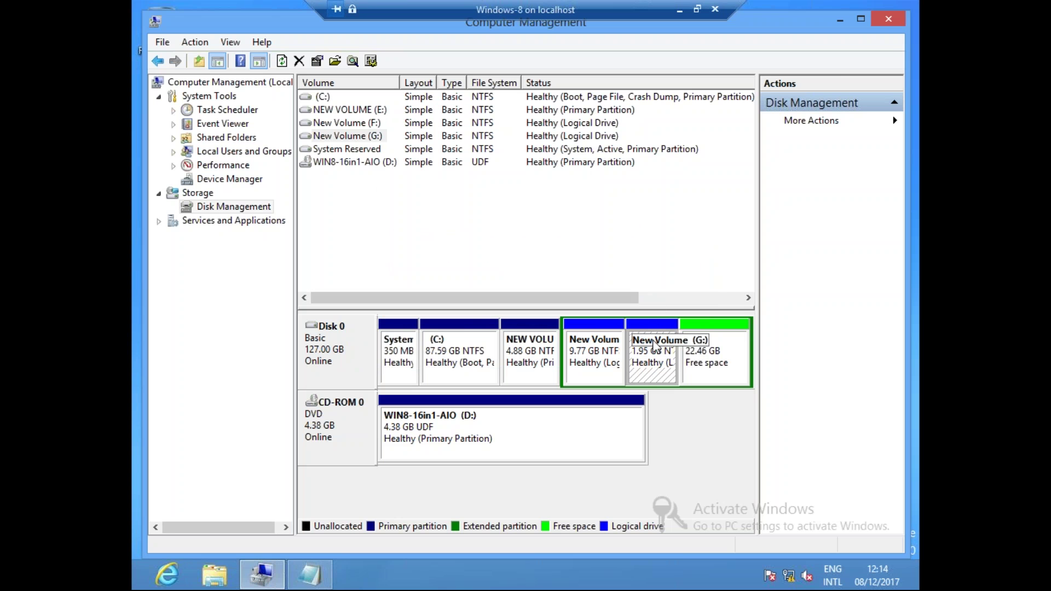
- Switch to File Explorer, go to New Volume (E:) and open the mounted data drive inside it
left_click(215, 584)
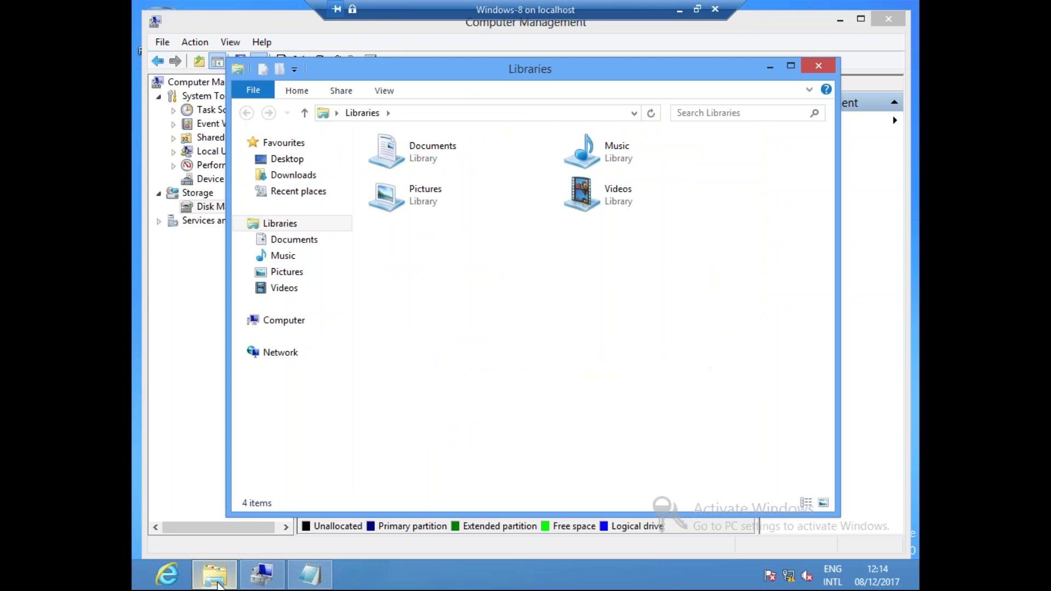
left_click(771, 65)
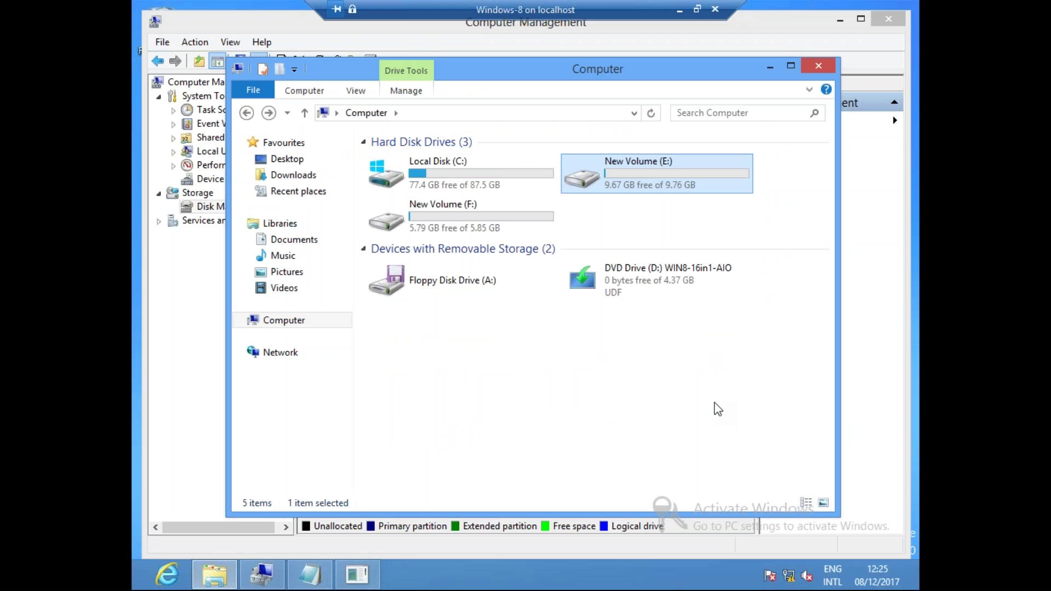
double_click(686, 173)
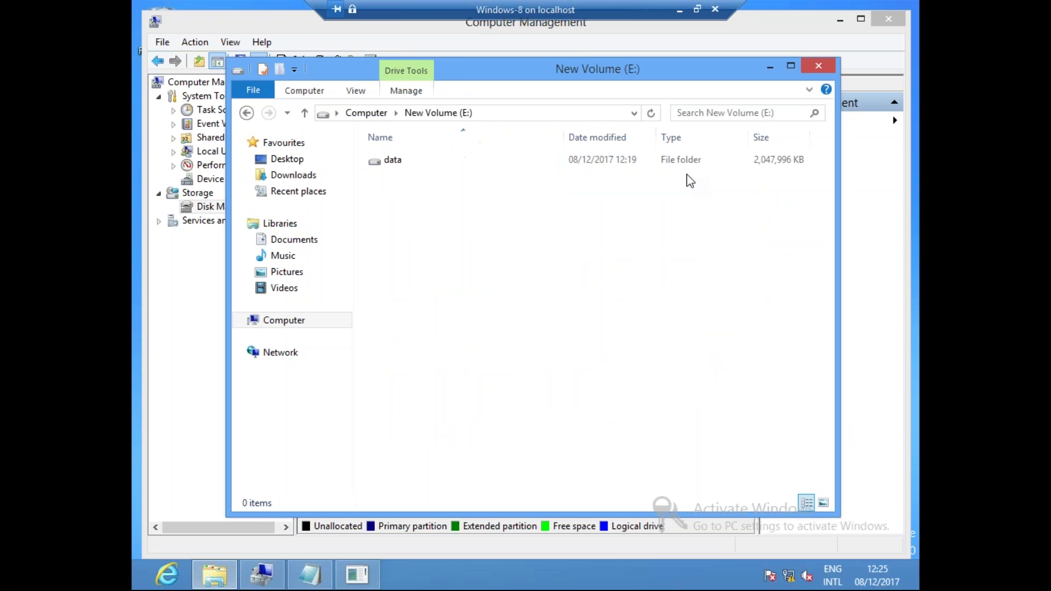
left_click(409, 165)
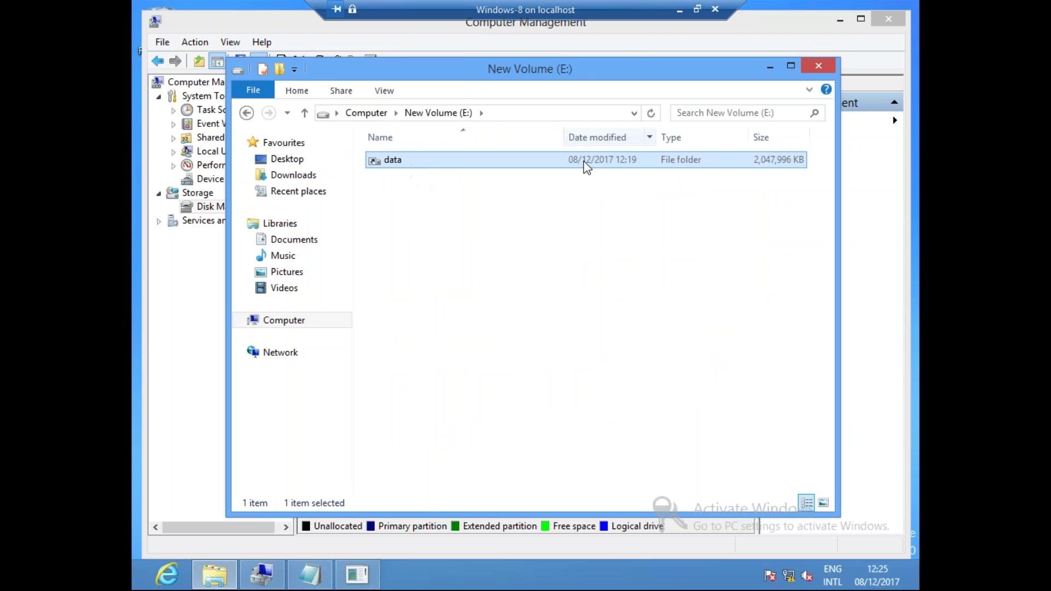
right_click(428, 164)
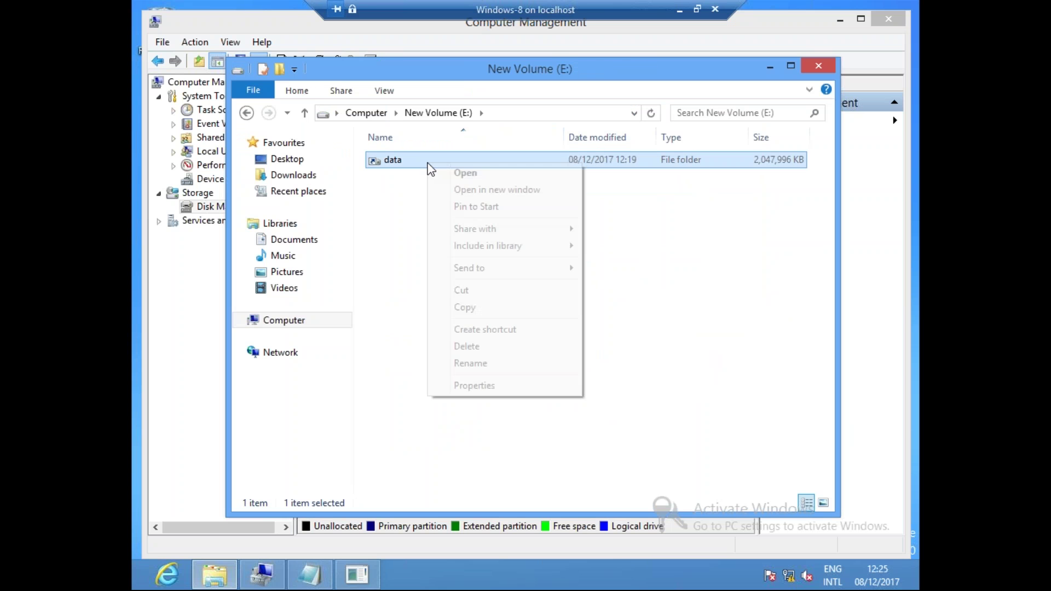
left_click(469, 178)
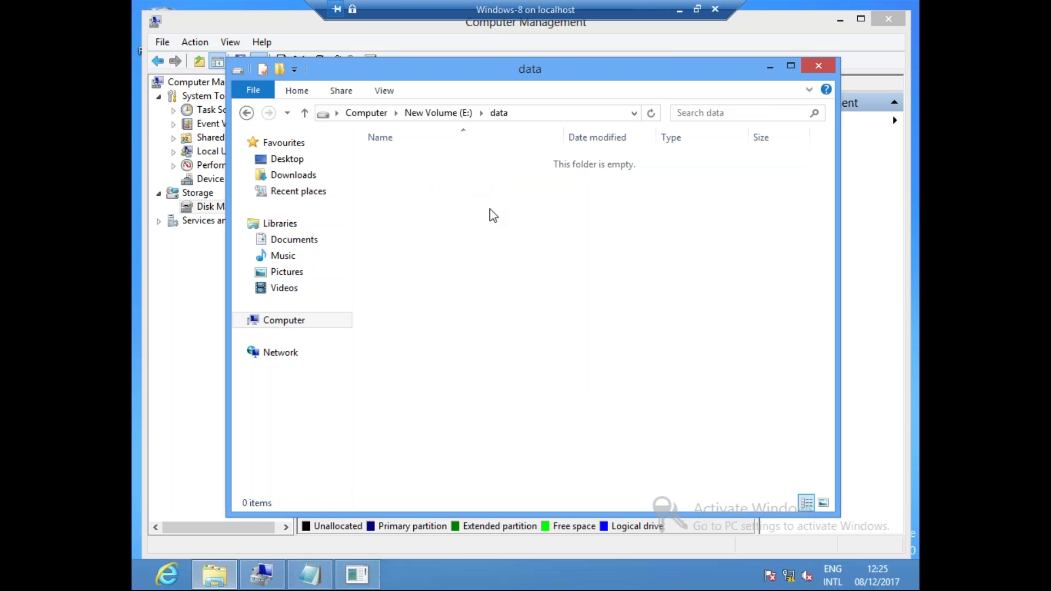
- Create a folder named Projects inside the mounted data drive
right_click(490, 216)
mouse_move(550, 407)
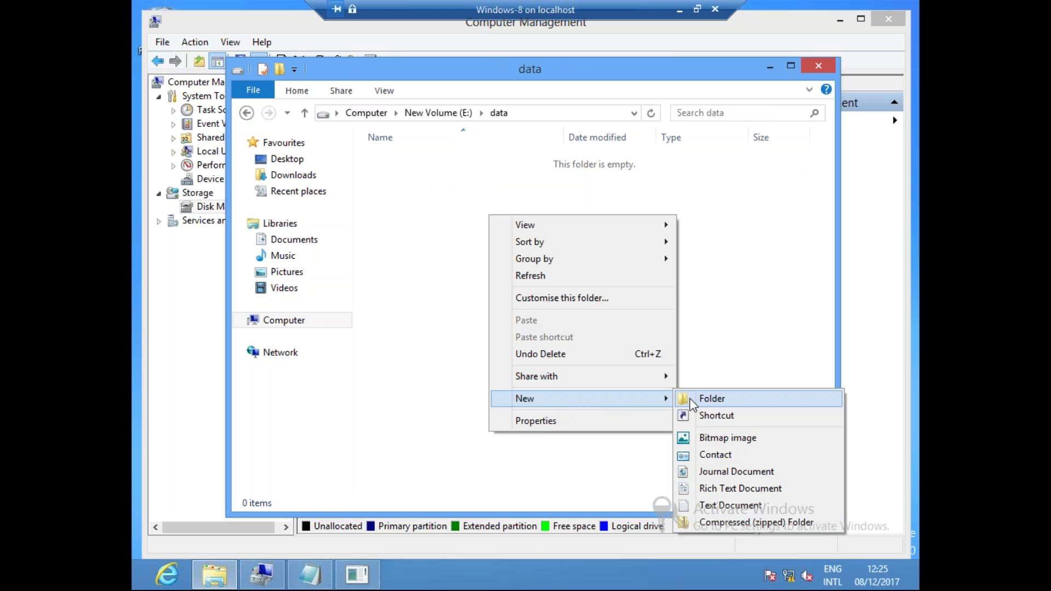
left_click(694, 400)
type("Projectd")
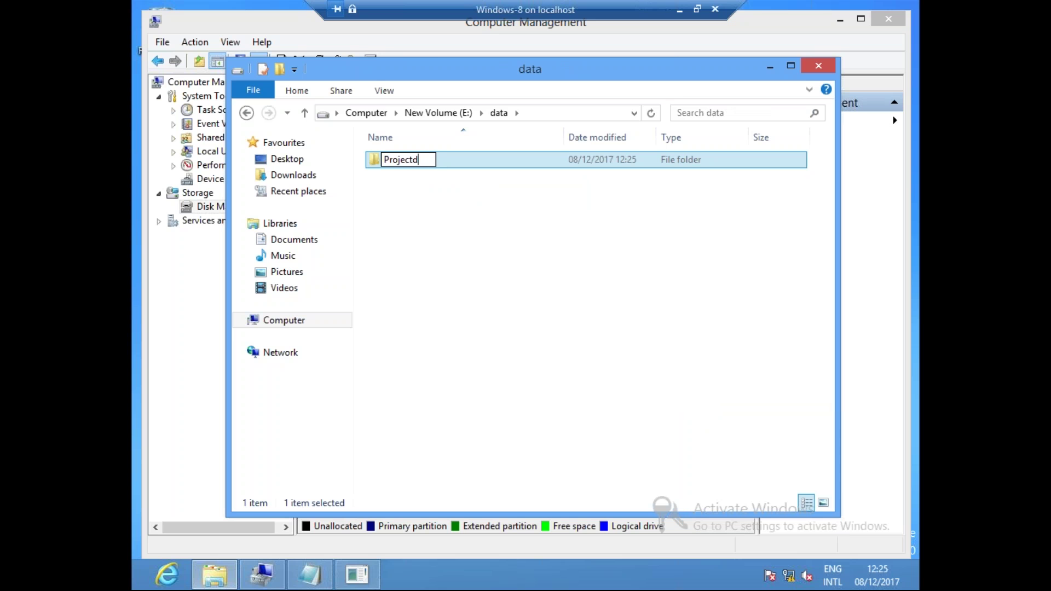
key("BackSpace")
type("s")
key("Return")
- Open the new Projects folder and create a text document named test in it
key("Return")
right_click(568, 250)
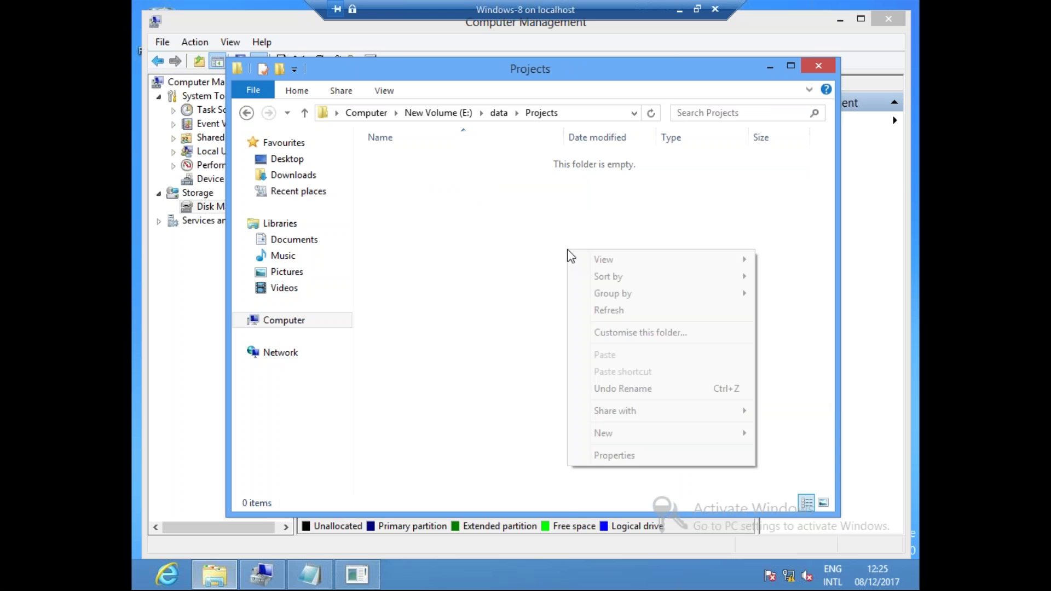
mouse_move(696, 435)
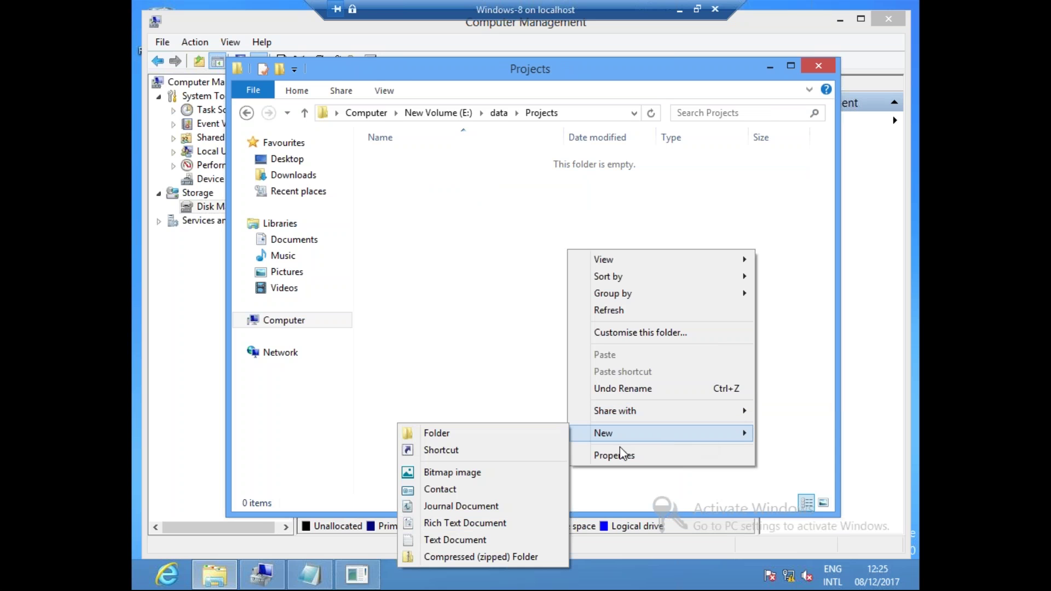
left_click(465, 542)
type("t")
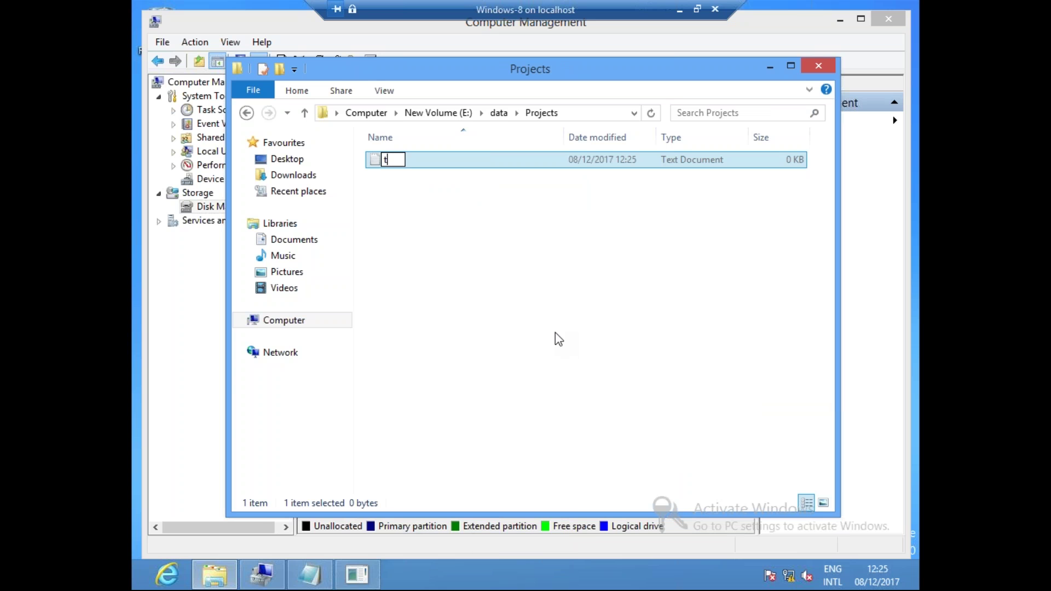
type("est")
key("Return")
- Write "test my data..." in the test document, then close it and save the changes
key("Return")
type("tes")
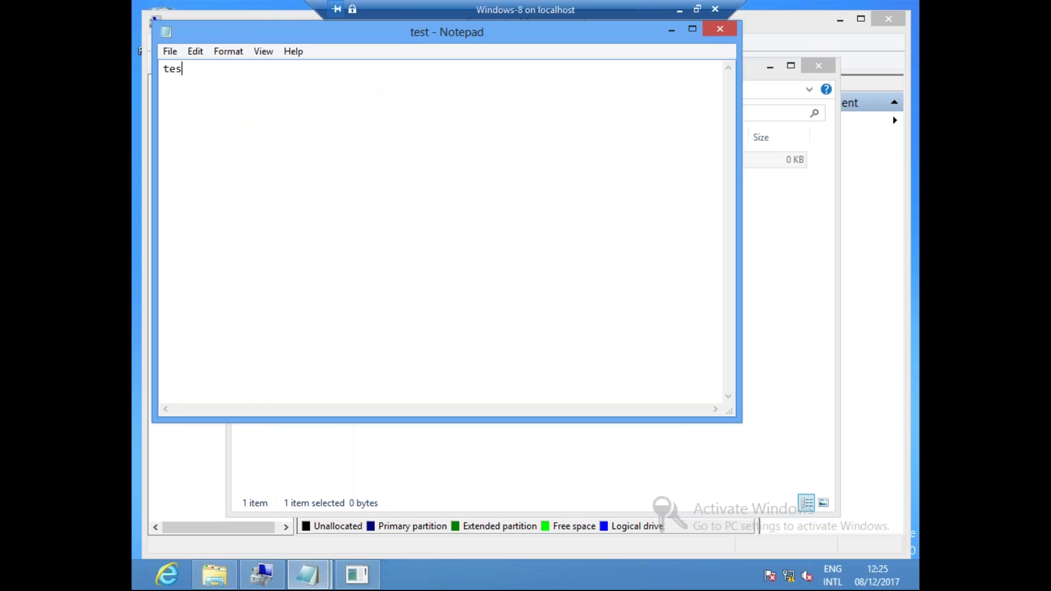
type("t my data...")
left_click(720, 31)
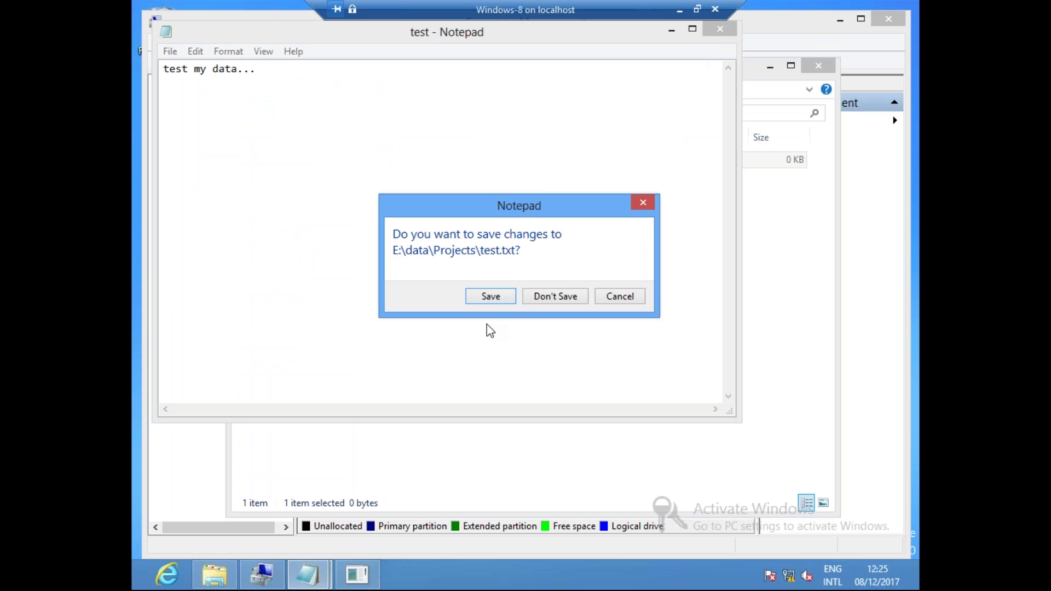
left_click(491, 296)
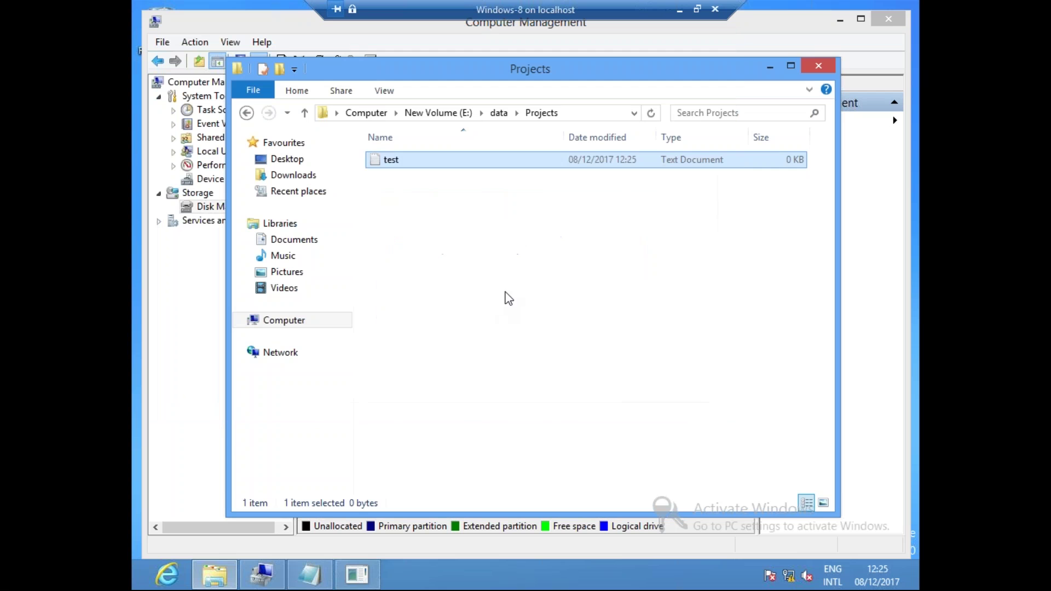
- Return to Computer, quick-format New Volume (E:) with the default NTFS settings and open the formatted drive
left_click(247, 113)
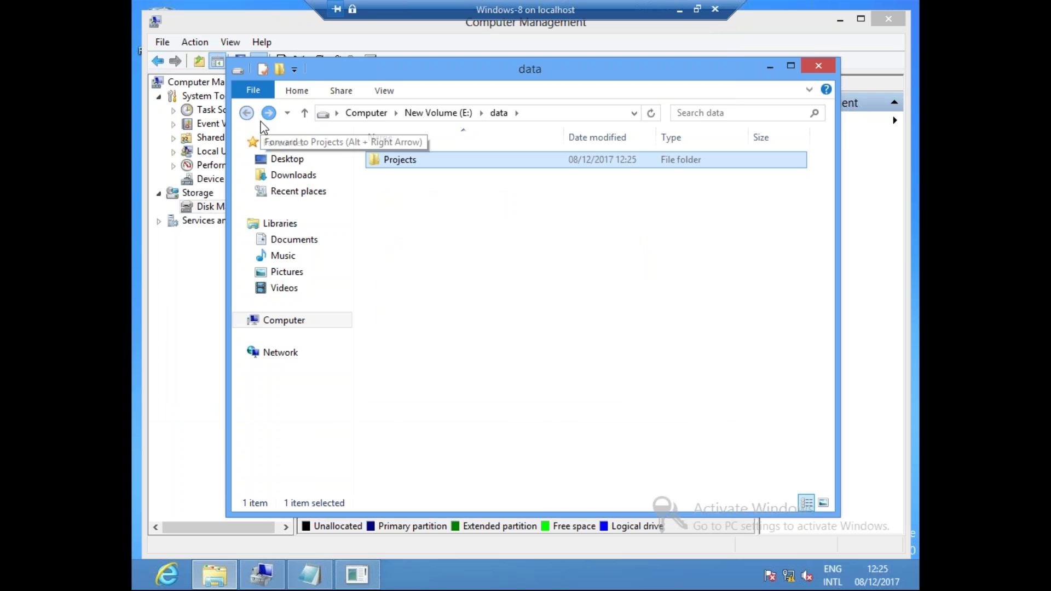
left_click(247, 114)
left_click(247, 113)
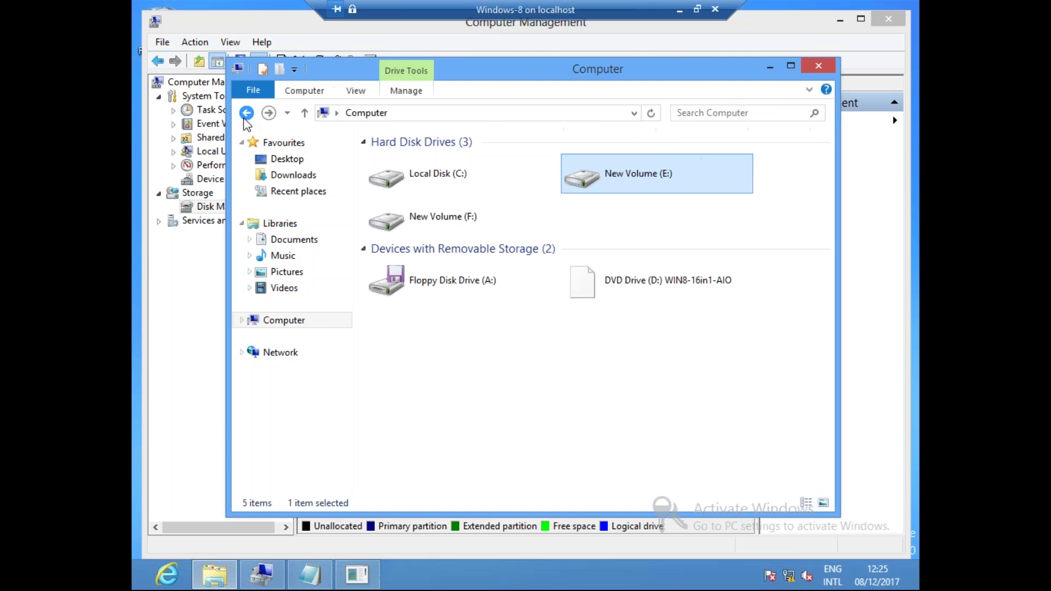
left_click(669, 179)
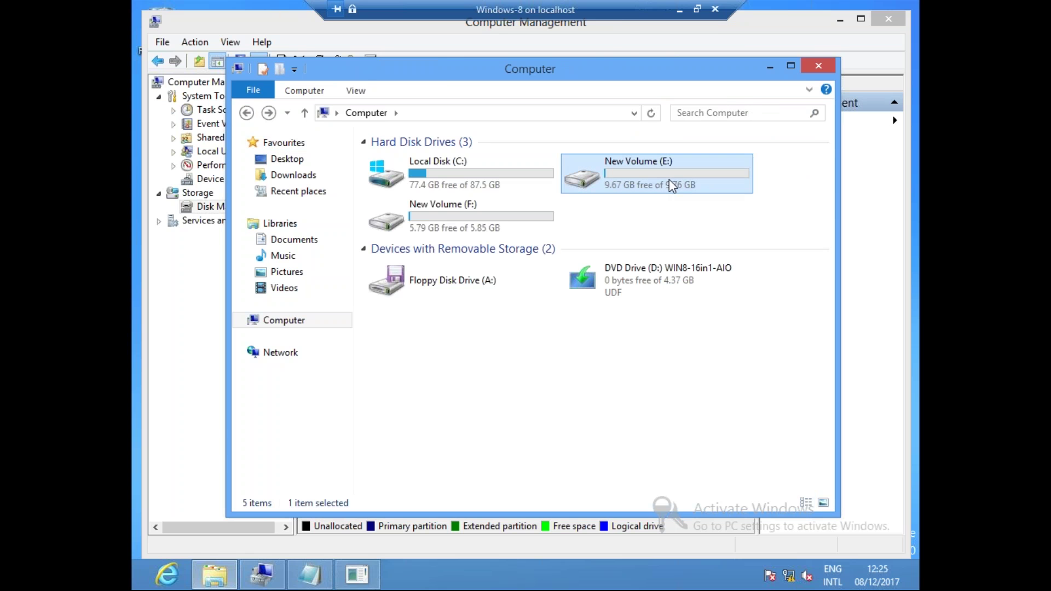
right_click(665, 176)
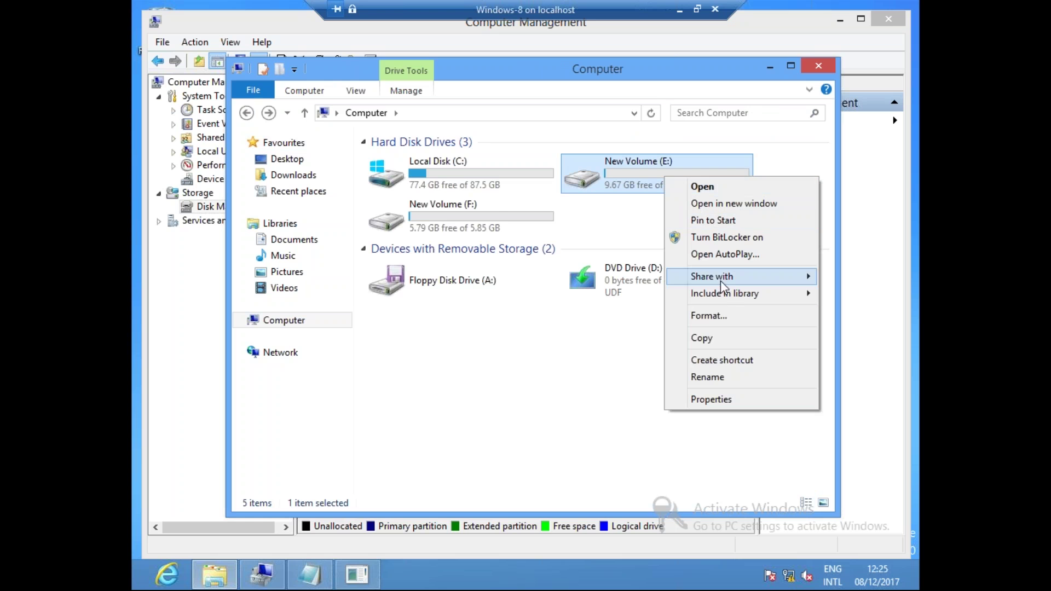
left_click(711, 316)
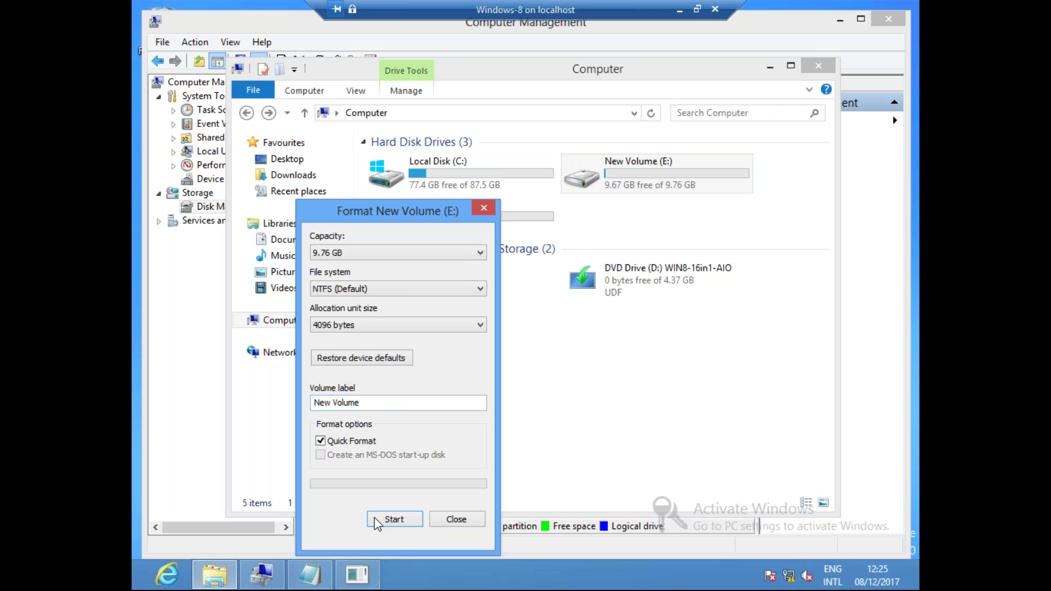
left_click(394, 519)
left_click(542, 291)
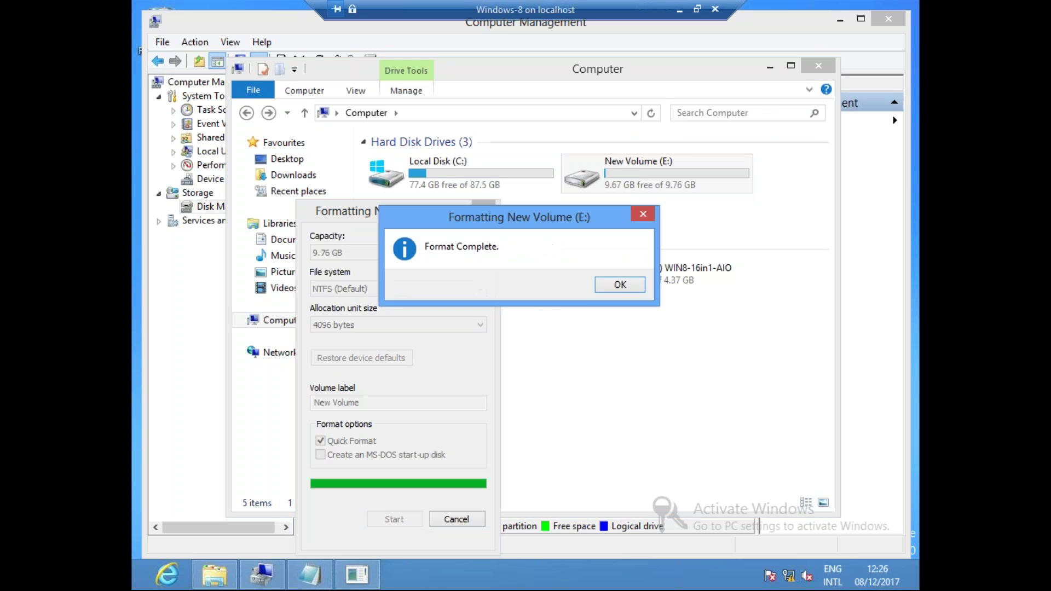
left_click(616, 286)
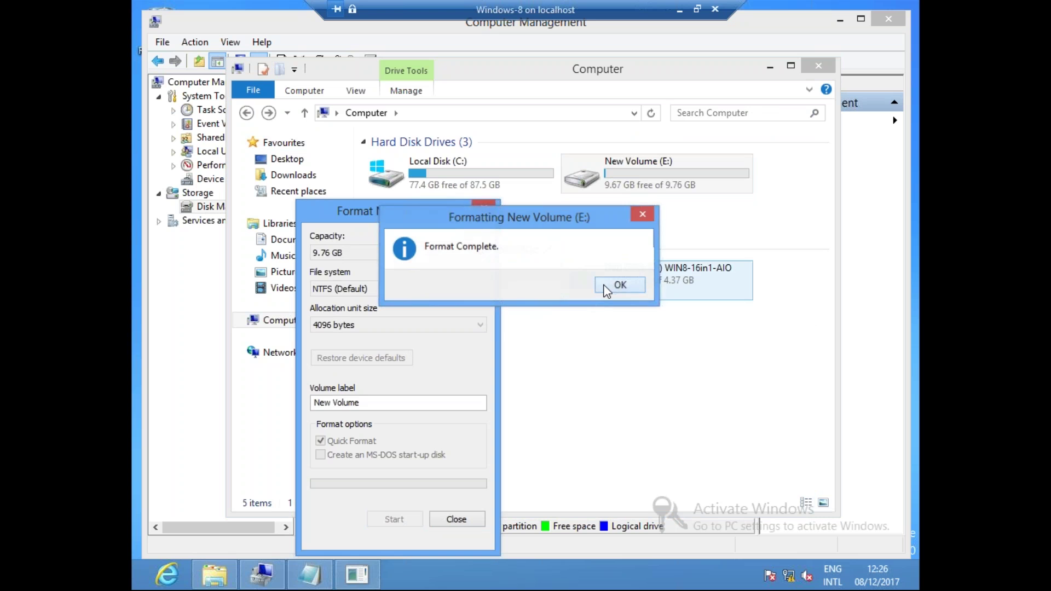
left_click(452, 520)
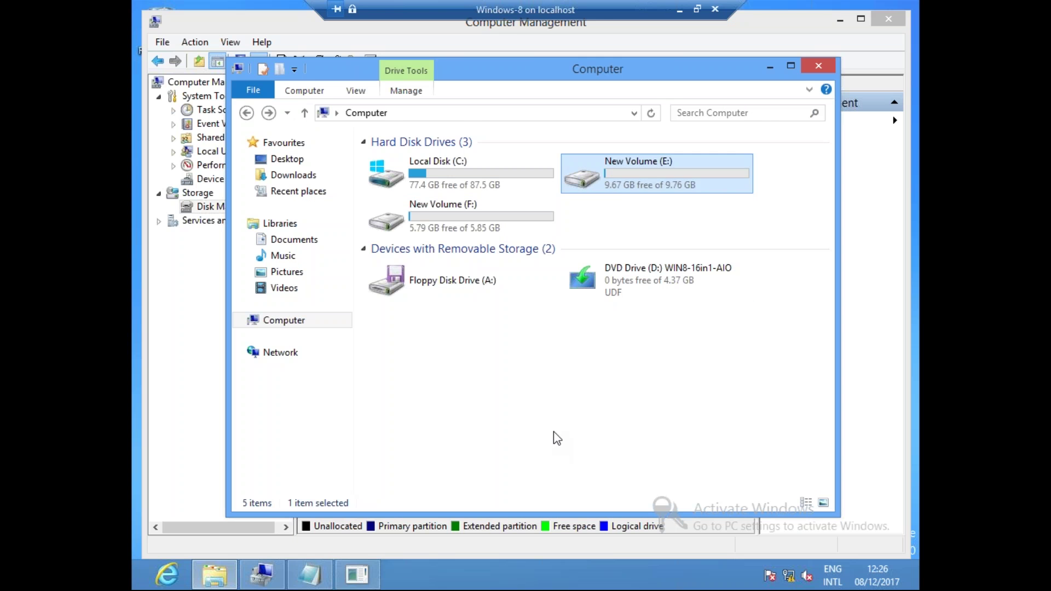
double_click(620, 183)
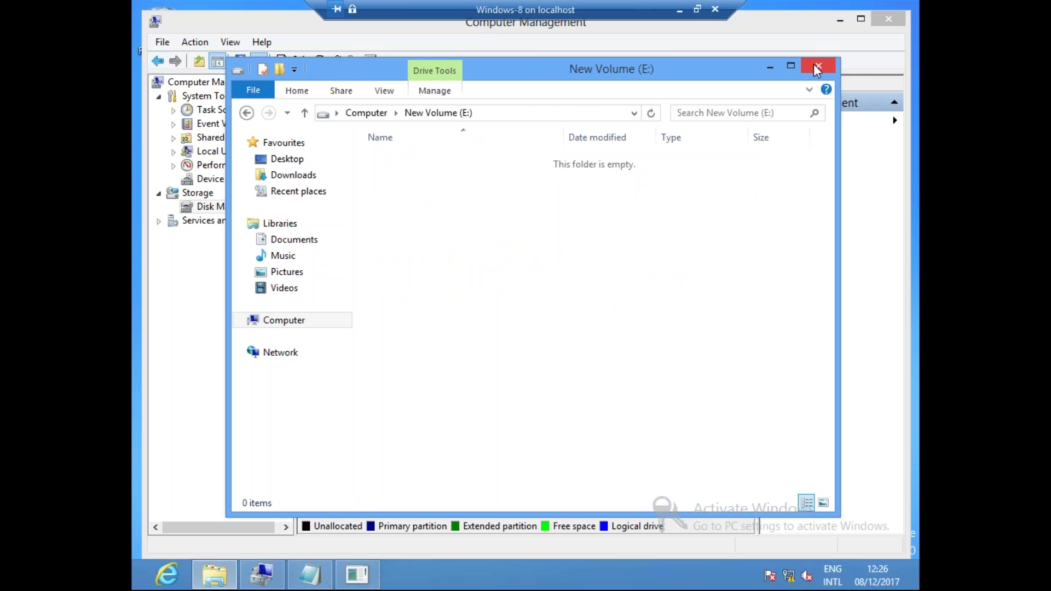
- Switch to Disk Management and assign drive letter R to the 1.95 GB logical volume that has no letter
left_click(770, 68)
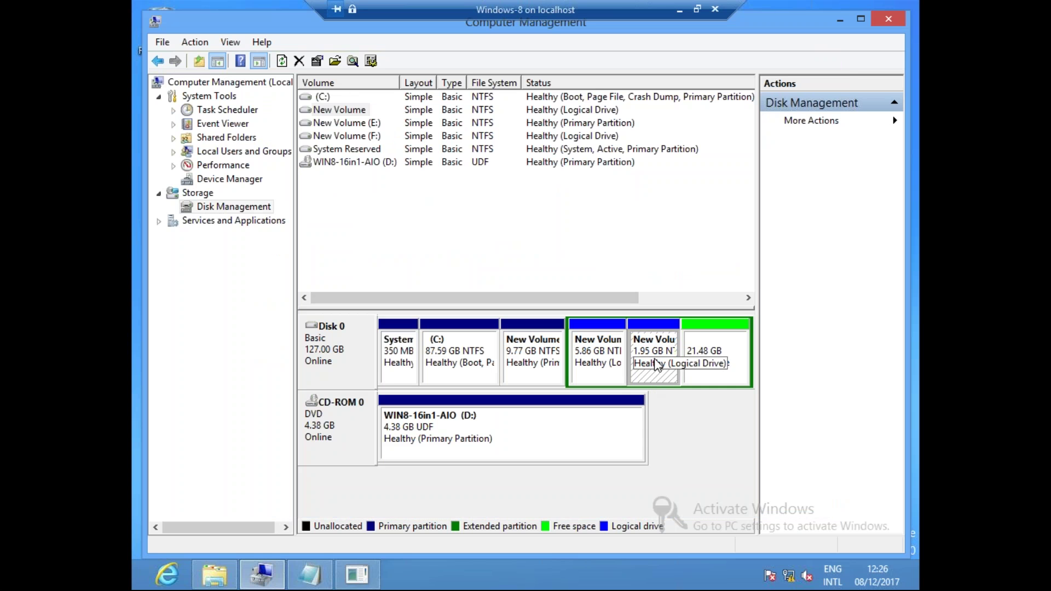
right_click(652, 344)
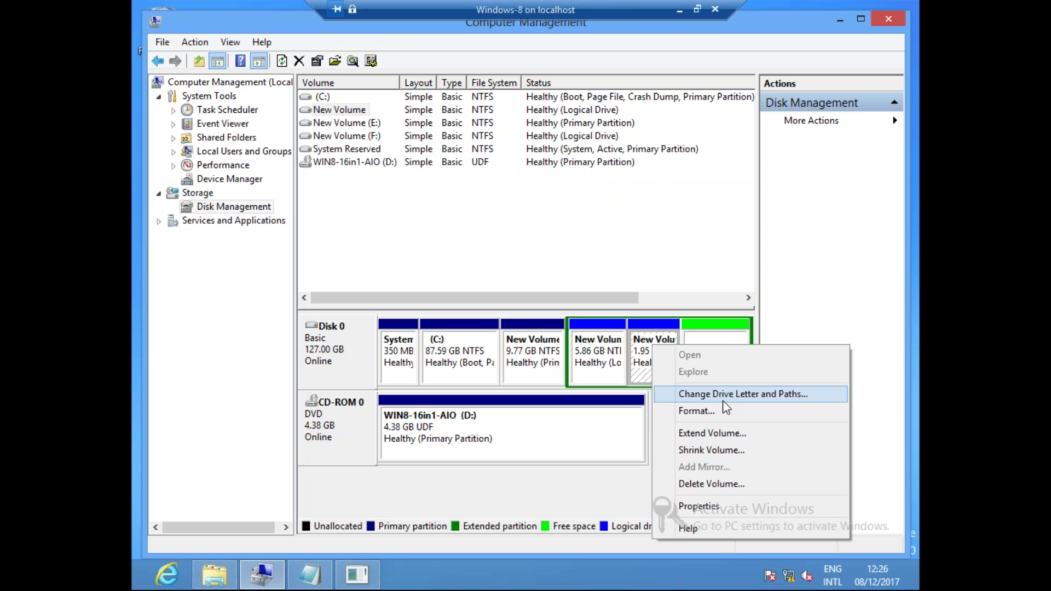
left_click(760, 394)
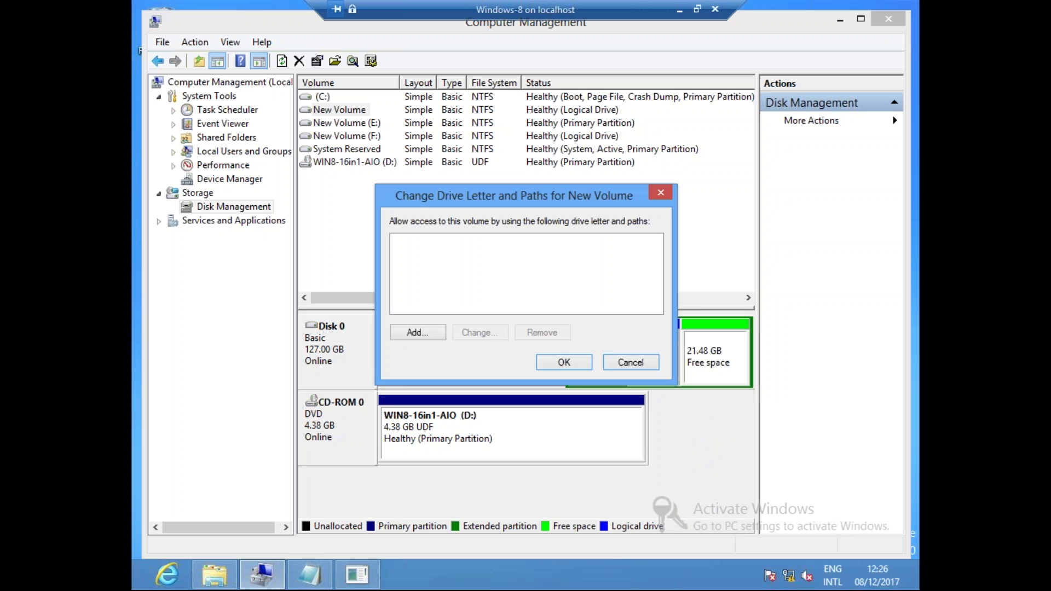
left_click(433, 333)
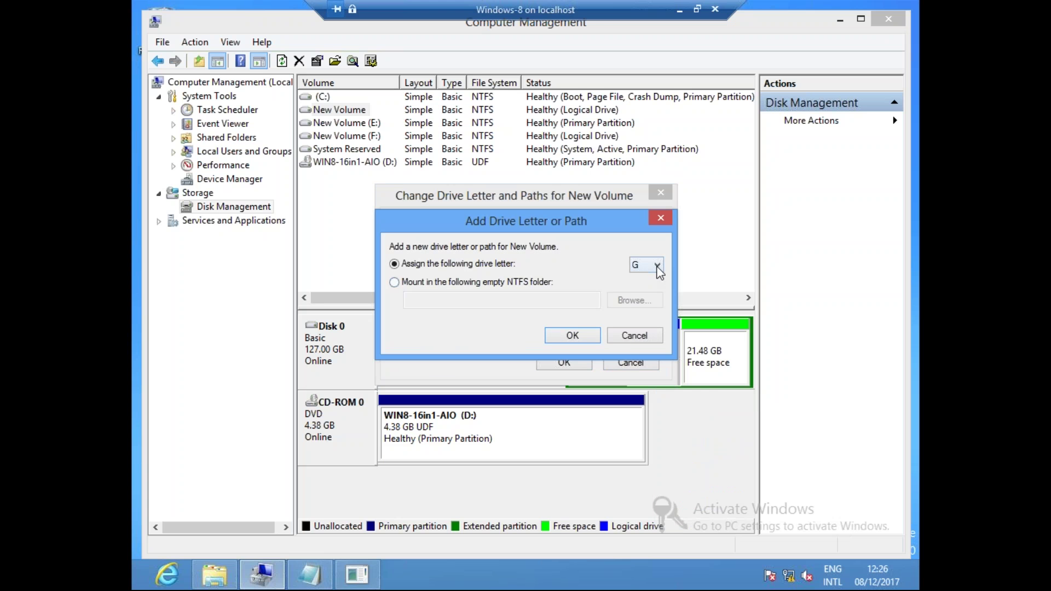
left_click(658, 266)
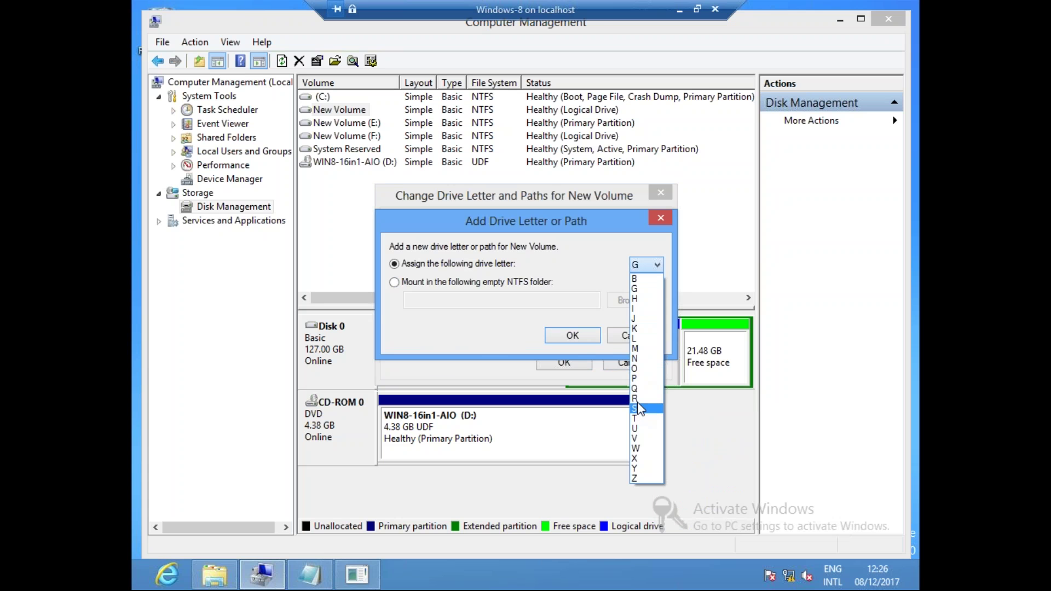
left_click(635, 398)
left_click(573, 335)
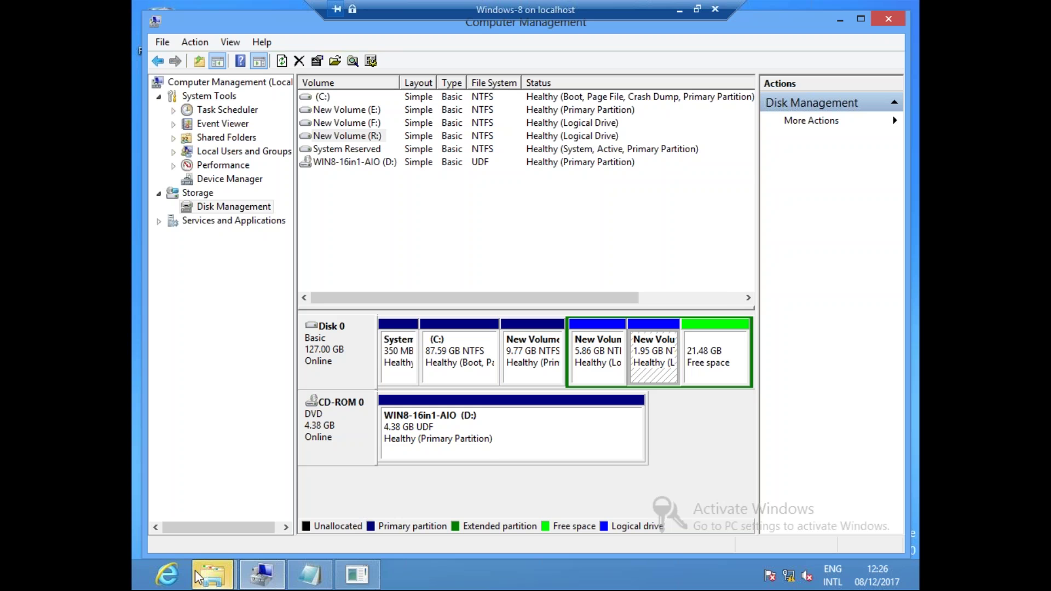
- Switch to the New Volume (R:) window, check the contents of the test document in Projects and close it
mouse_move(213, 580)
left_click(386, 488)
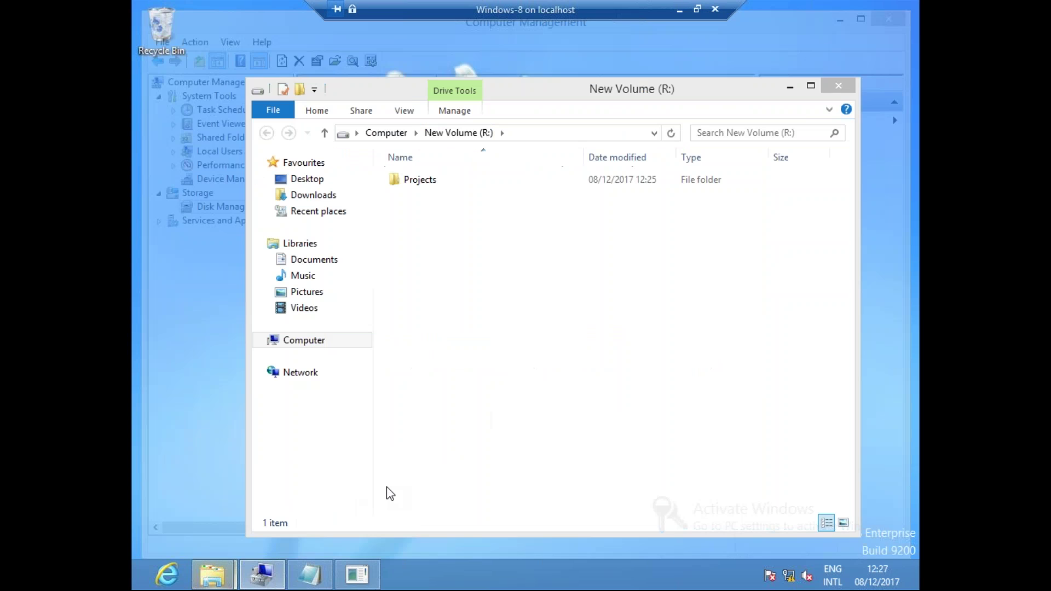
double_click(434, 182)
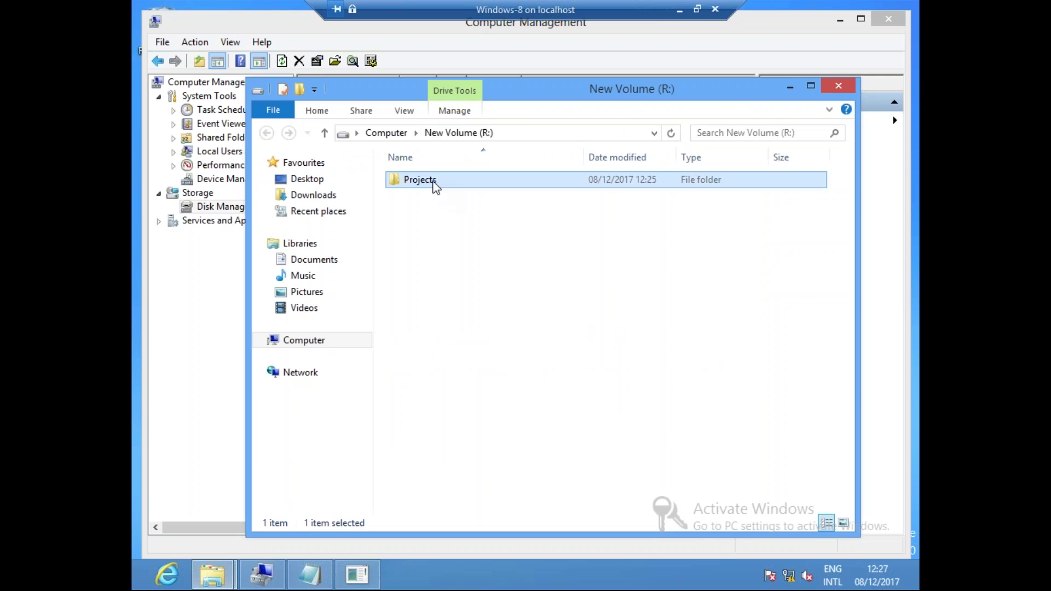
double_click(422, 185)
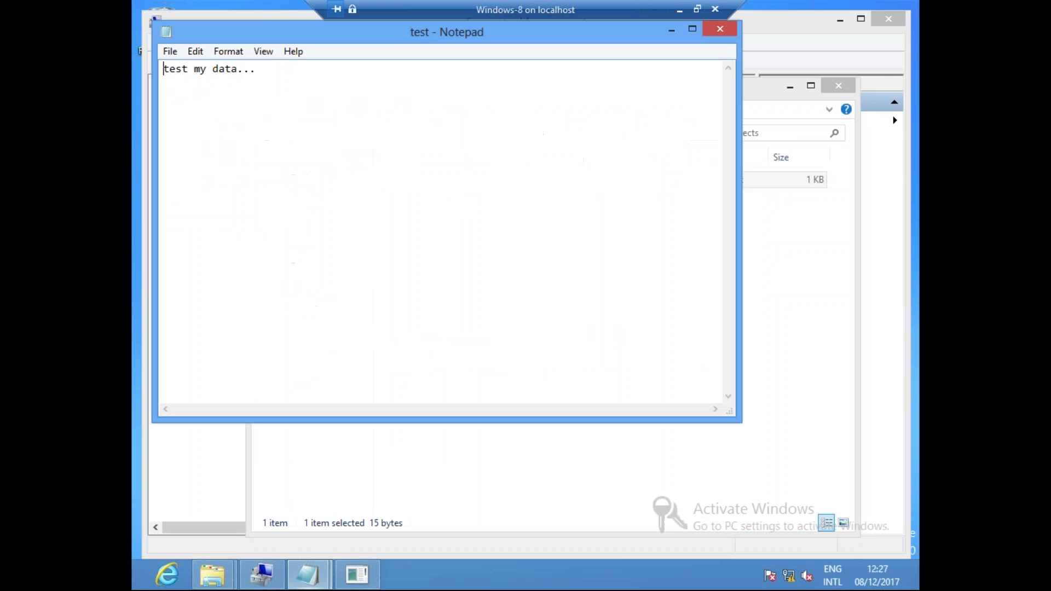
left_click(721, 29)
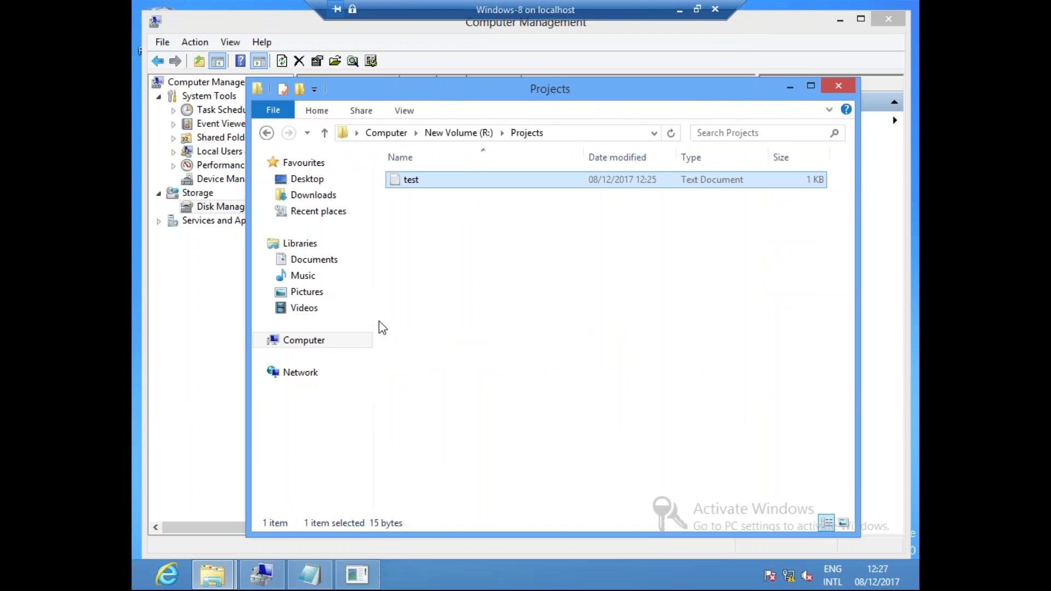
- Reopen New Volume (R:) from Computer, inspect its Projects folder, then go back and minimize the window
left_click(289, 344)
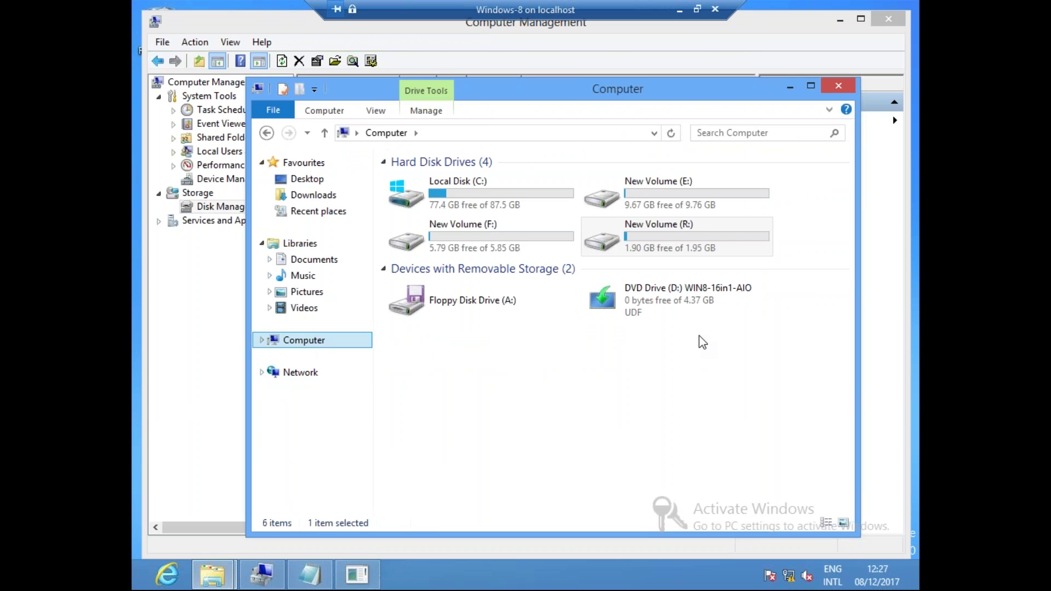
double_click(694, 244)
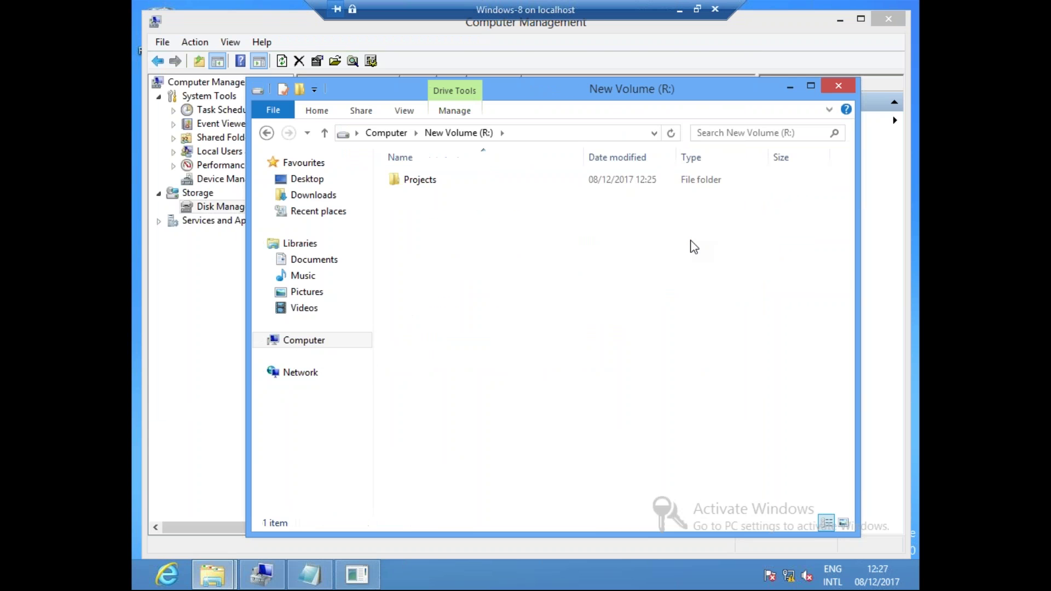
double_click(439, 182)
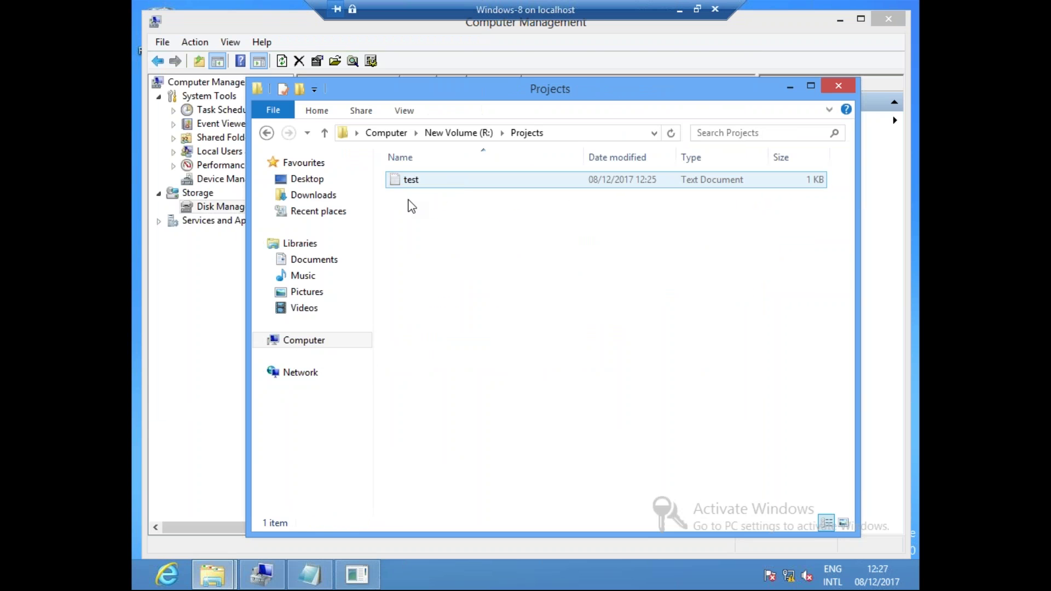
left_click(267, 133)
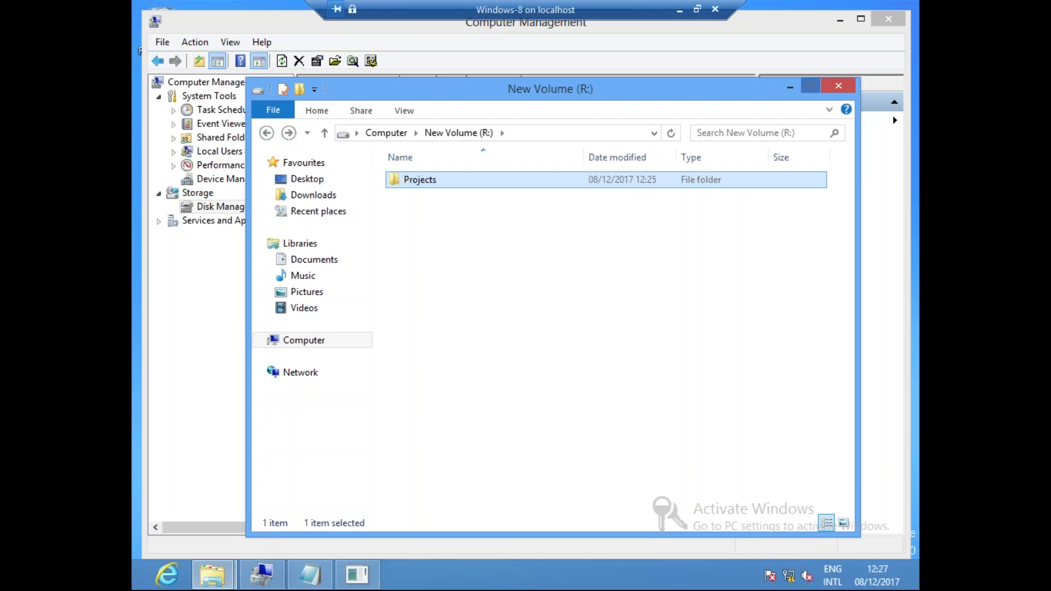
left_click(789, 86)
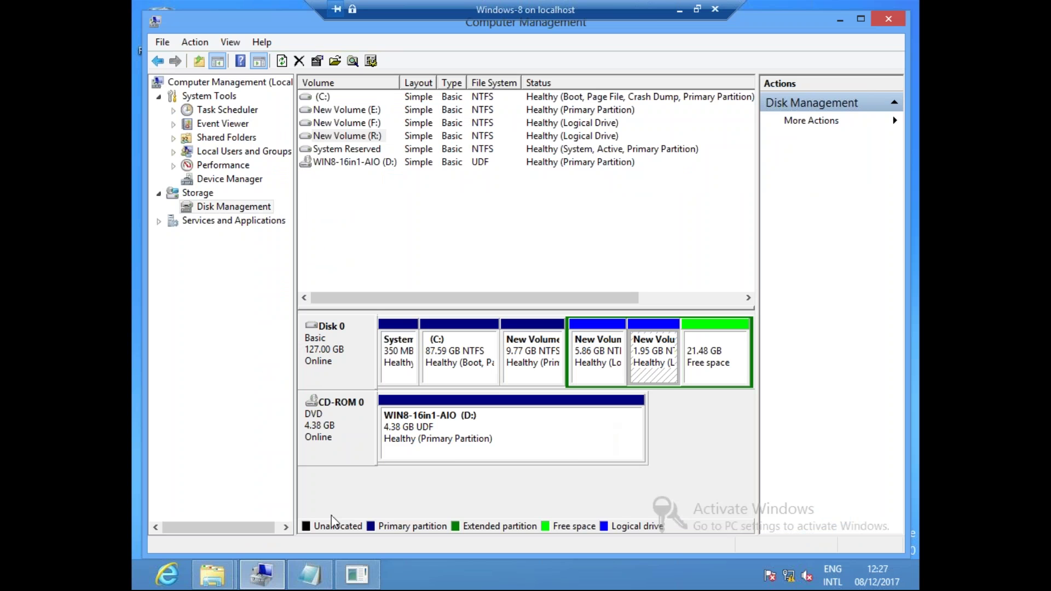
- Switch to the New Volume (E:) window and examine the contents of drives E: and F: from Computer
mouse_move(222, 585)
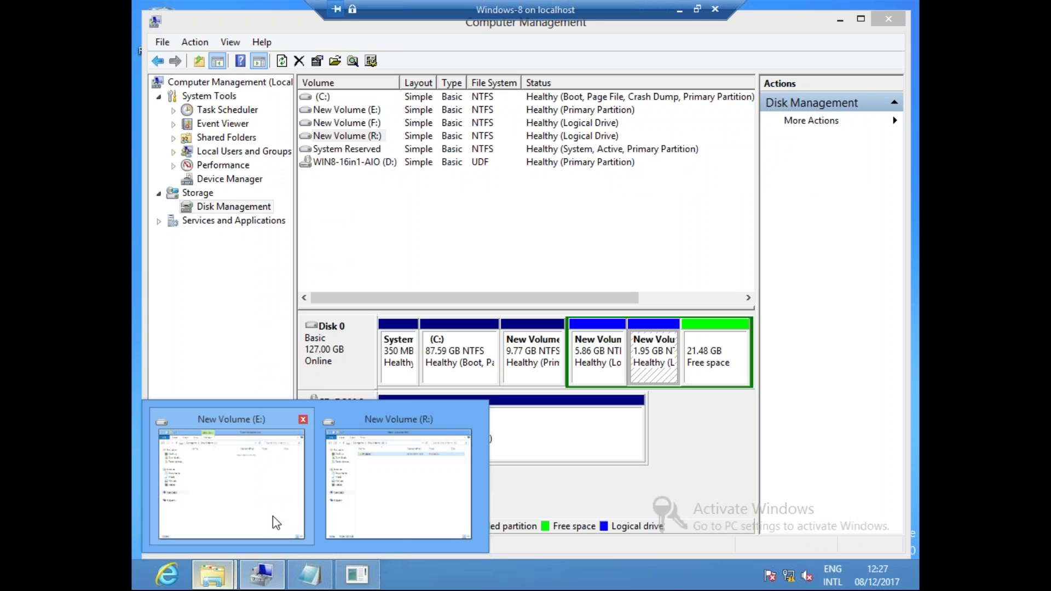
left_click(273, 524)
left_click(287, 320)
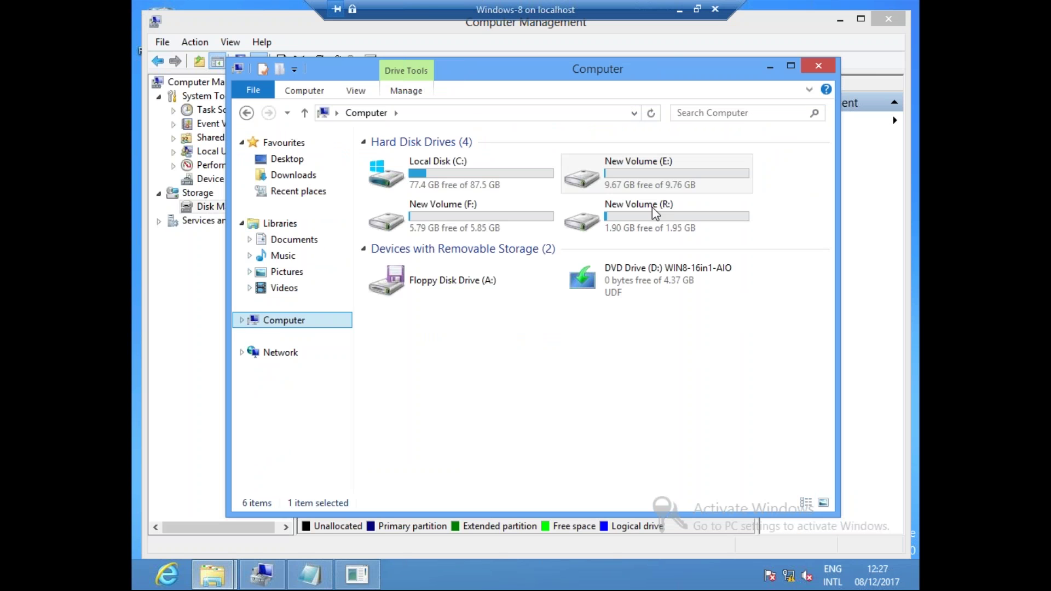
double_click(659, 176)
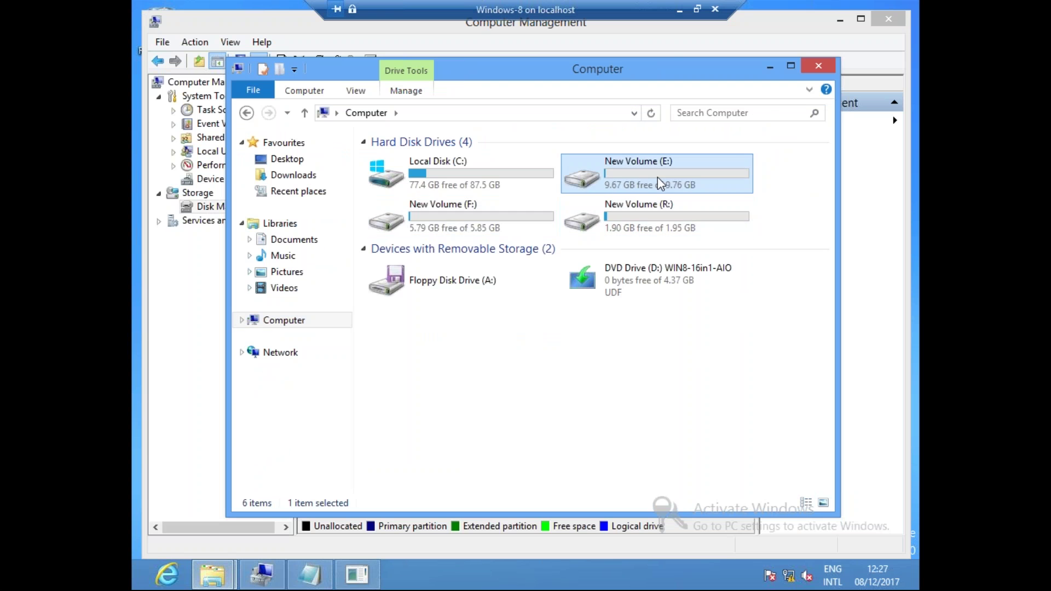
key("BackSpace")
double_click(457, 222)
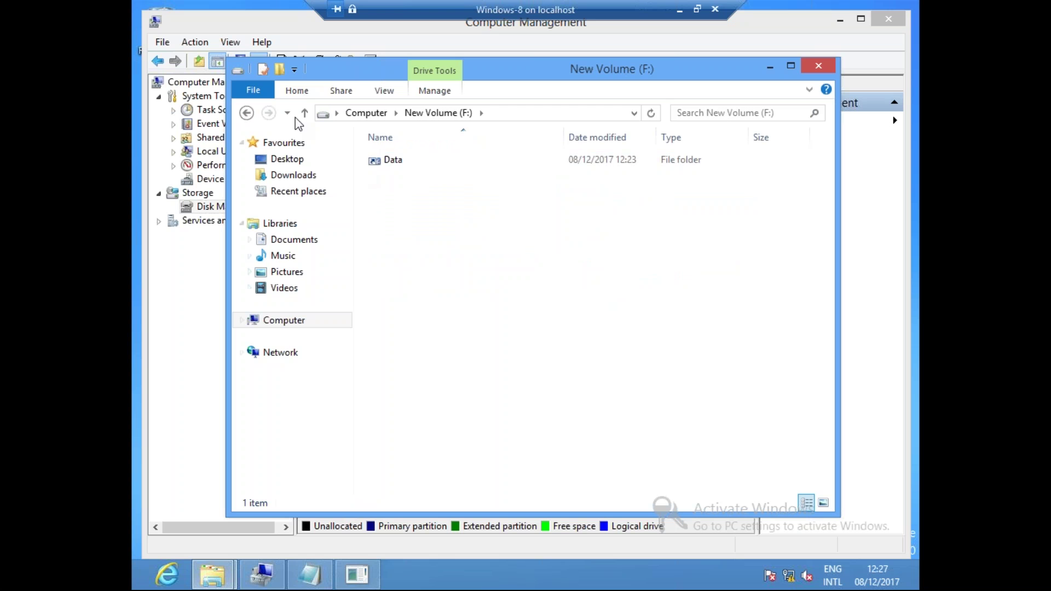
left_click(247, 112)
double_click(649, 173)
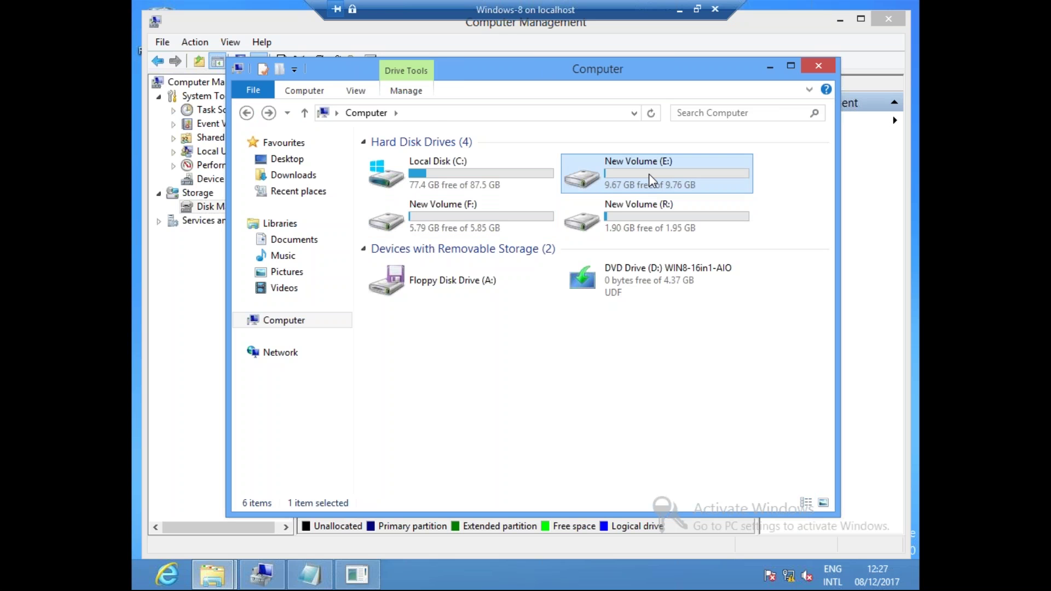
- Create a folder named hr-data on drive E:
right_click(527, 225)
mouse_move(609, 408)
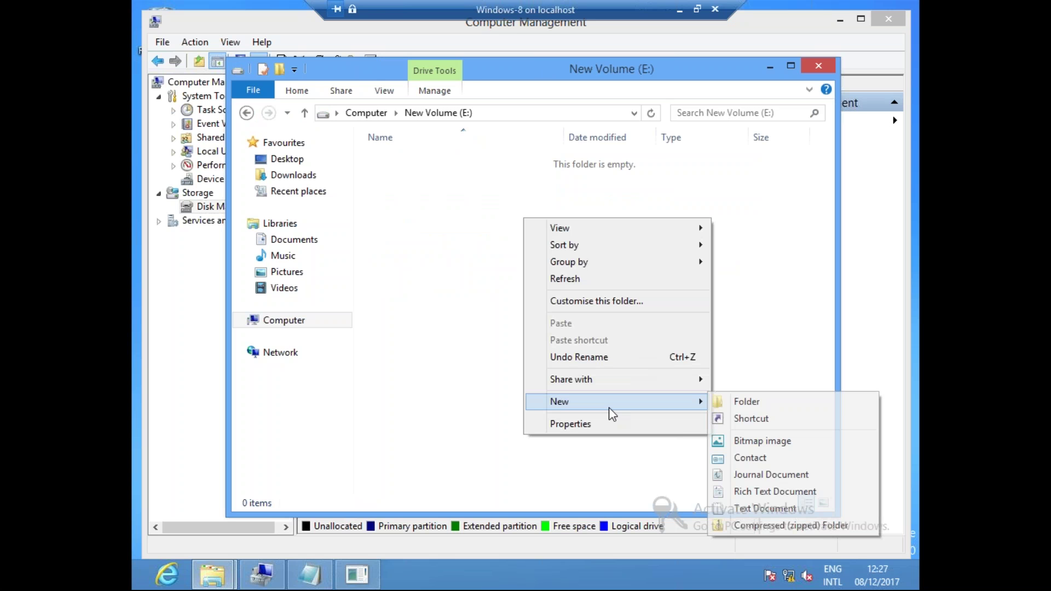
left_click(740, 404)
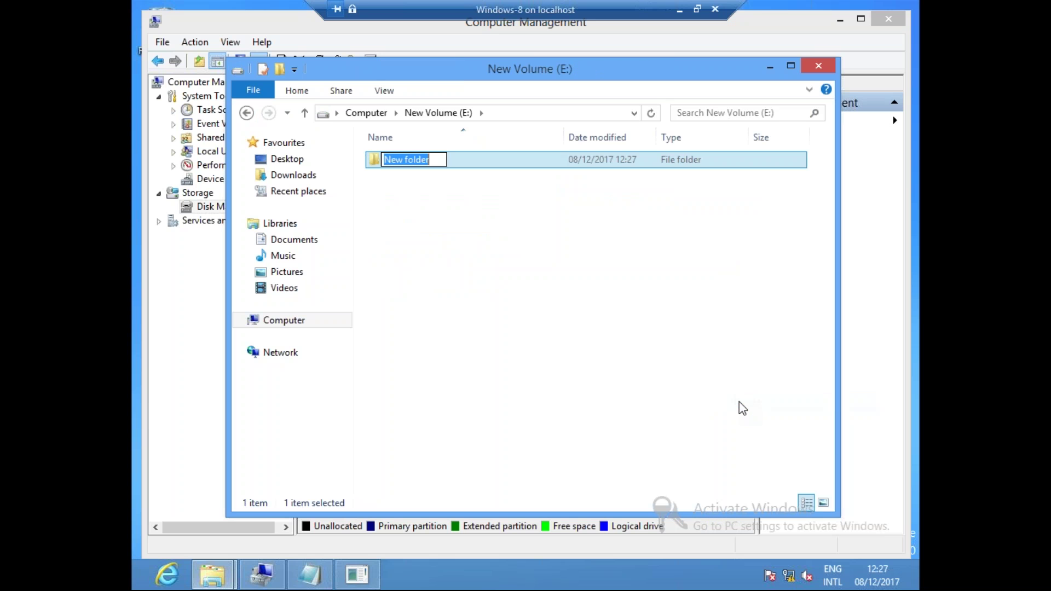
type("data-")
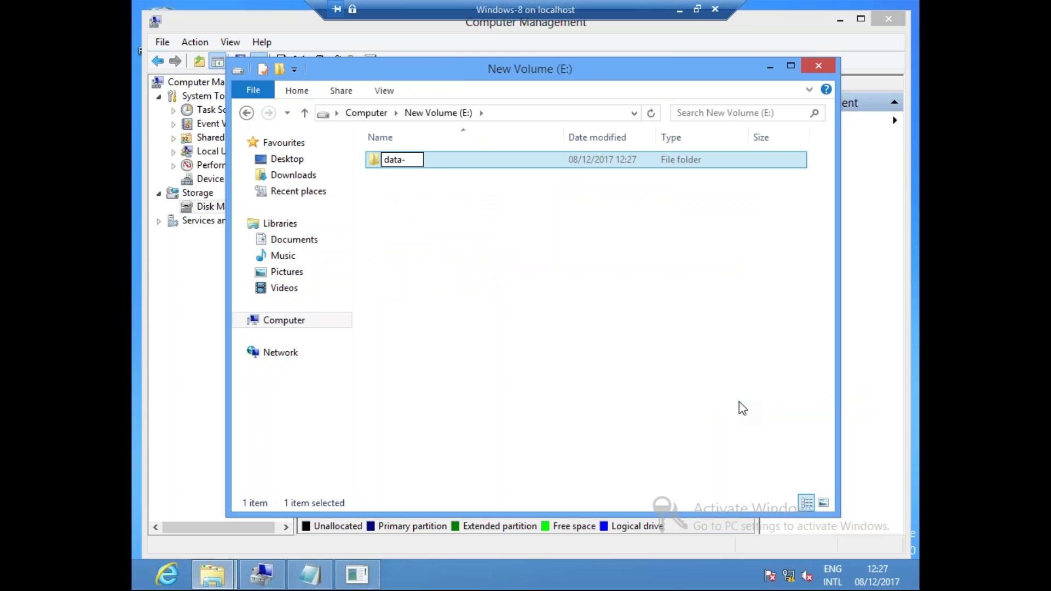
type("g")
key("BackSpace")
key("BackSpace")
key("BackSpace")
key("BackSpace")
key("BackSpace")
key("BackSpace")
type("hr-data")
key("Return")
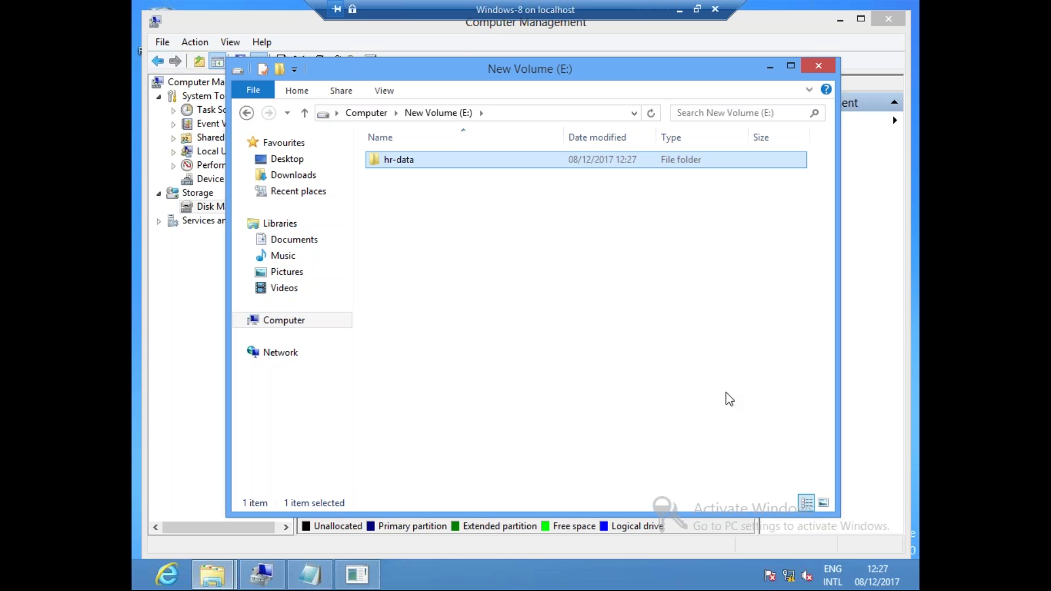
- Create a second folder on drive E: and name it Personal-data
left_click(501, 252)
right_click(441, 230)
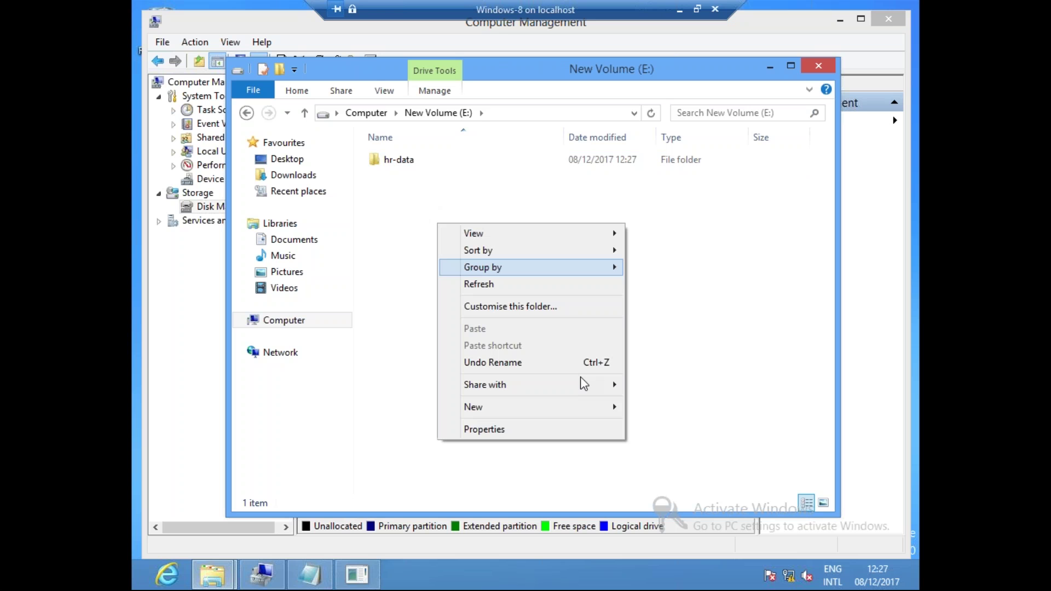
mouse_move(561, 409)
left_click(661, 408)
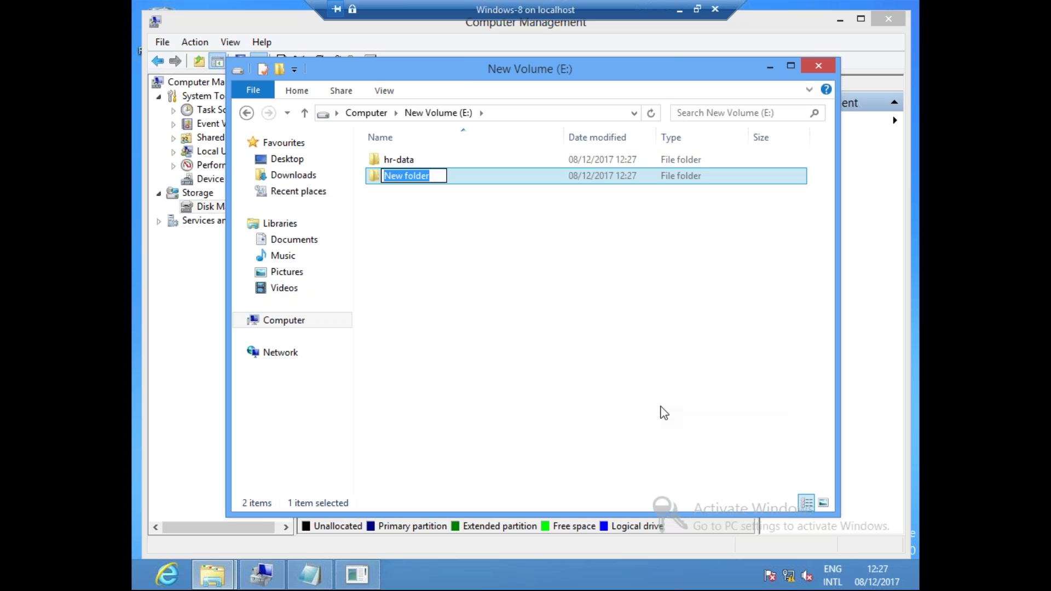
type("Perso")
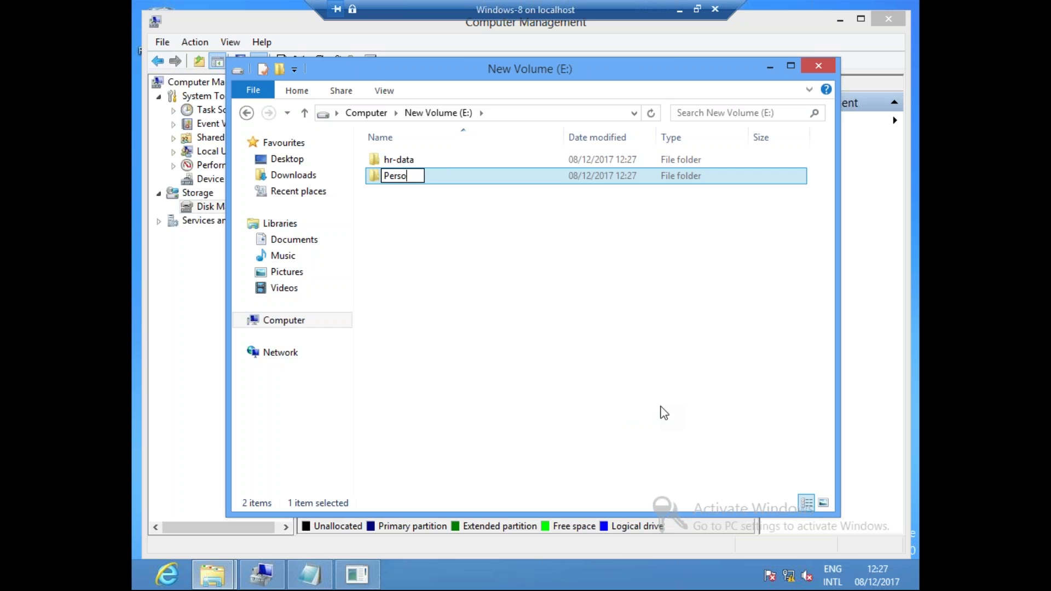
type("nal-data")
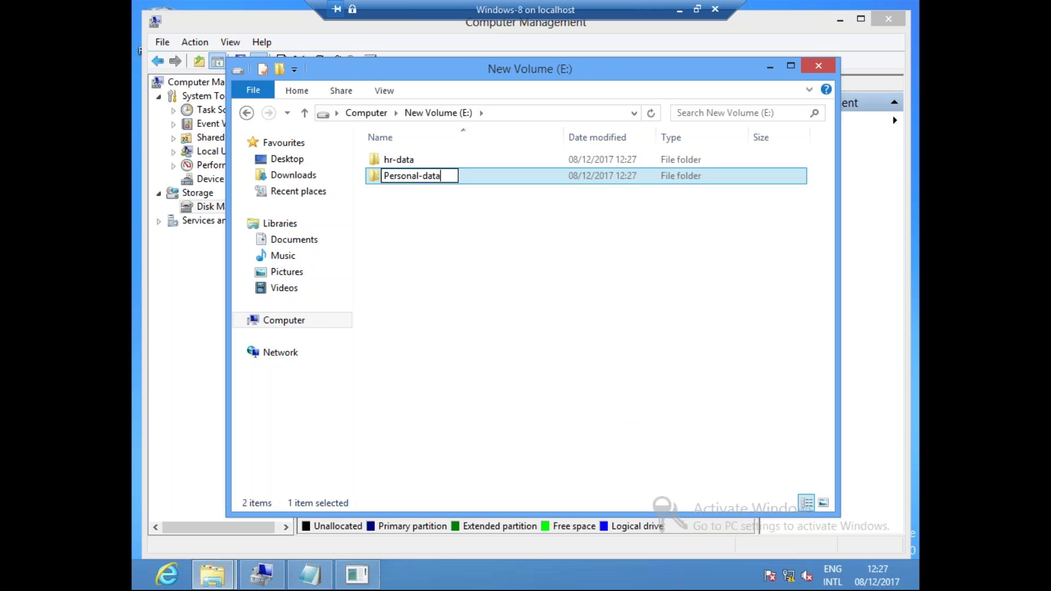
key("Return")
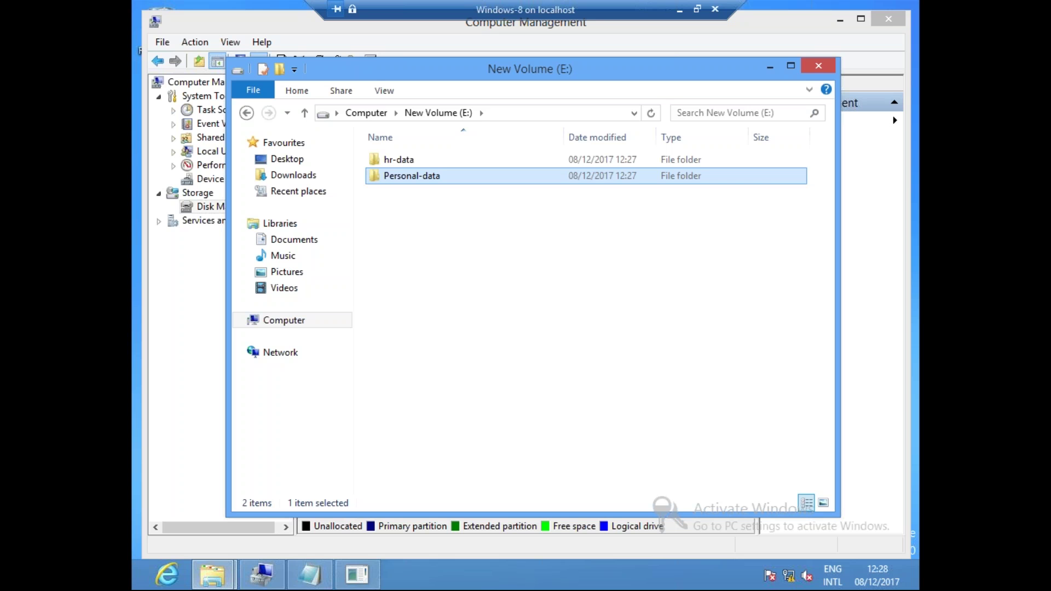
- Go back to Computer, minimize the window, and remove drive letter E: from the 9.77 GB primary volume in Disk Management
left_click(247, 113)
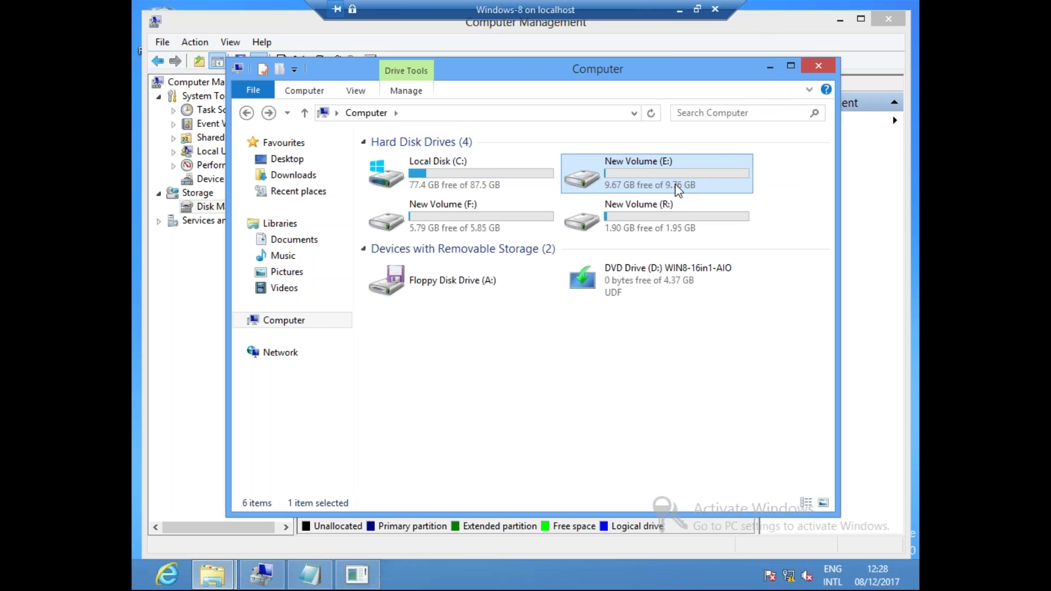
mouse_move(676, 188)
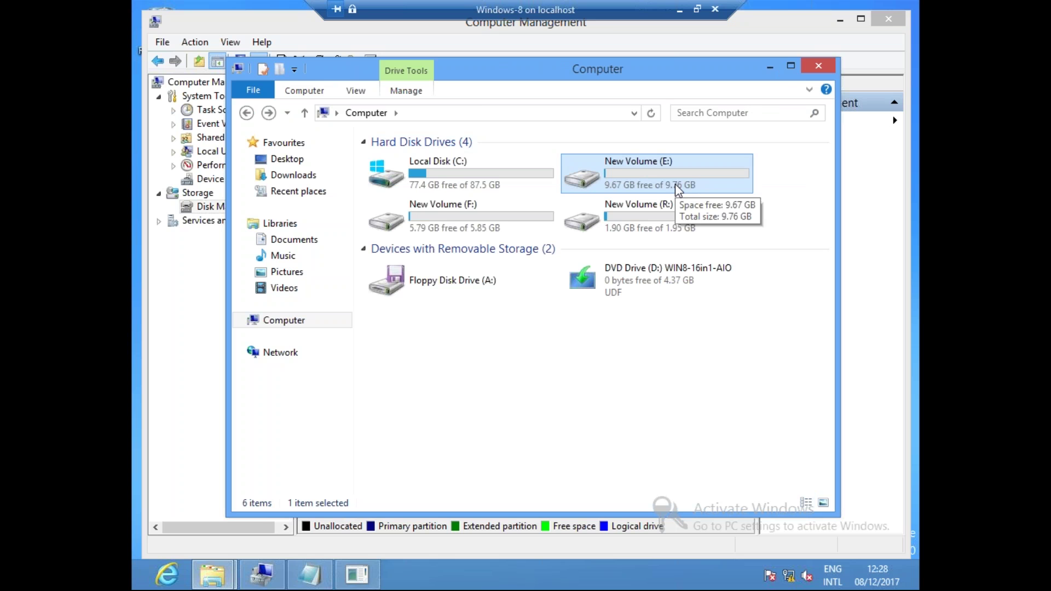
left_click(770, 66)
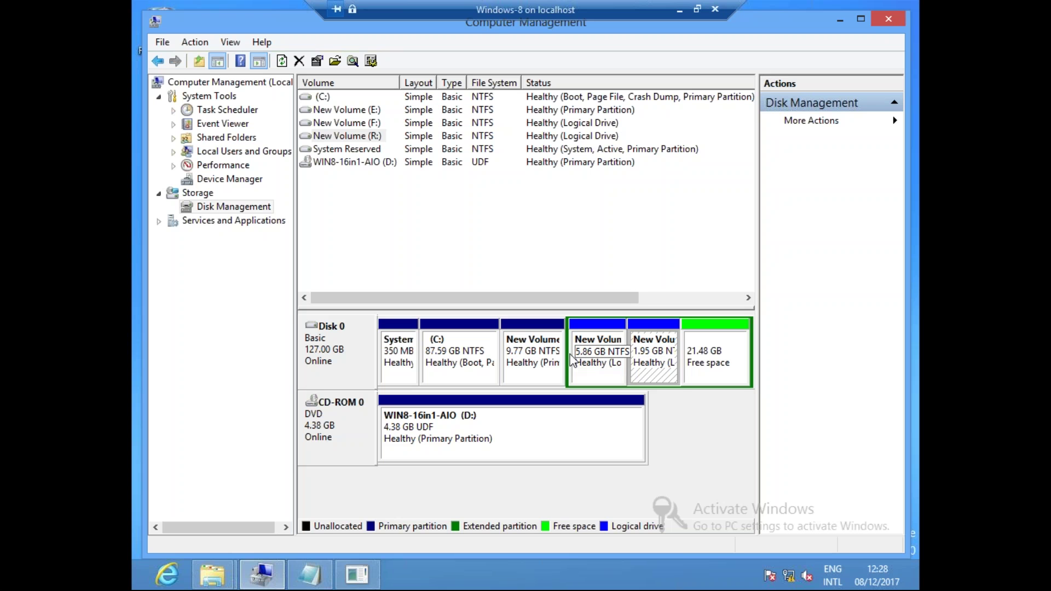
left_click(537, 353)
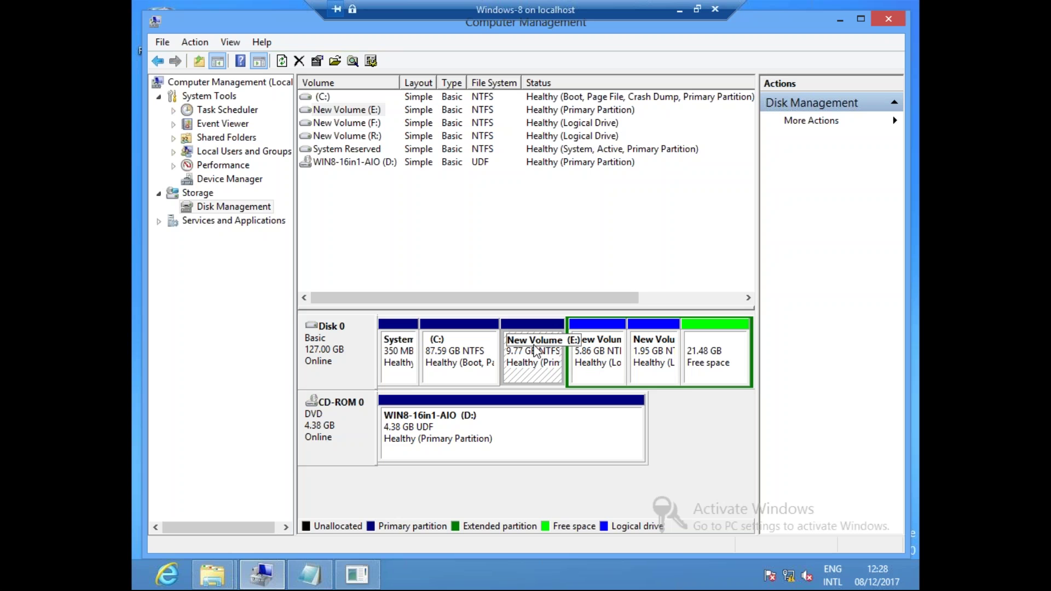
right_click(532, 360)
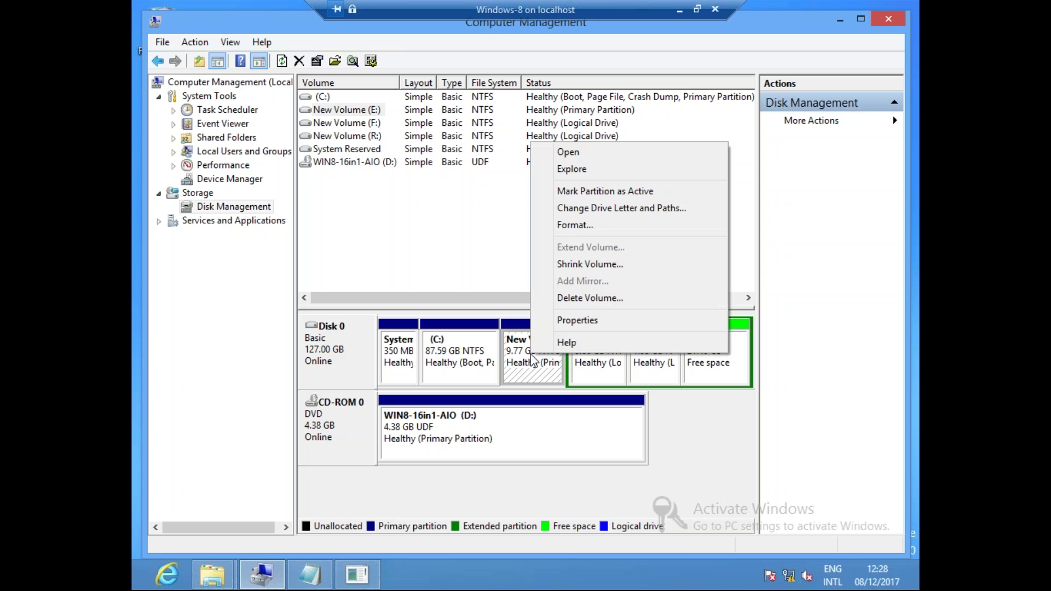
left_click(656, 210)
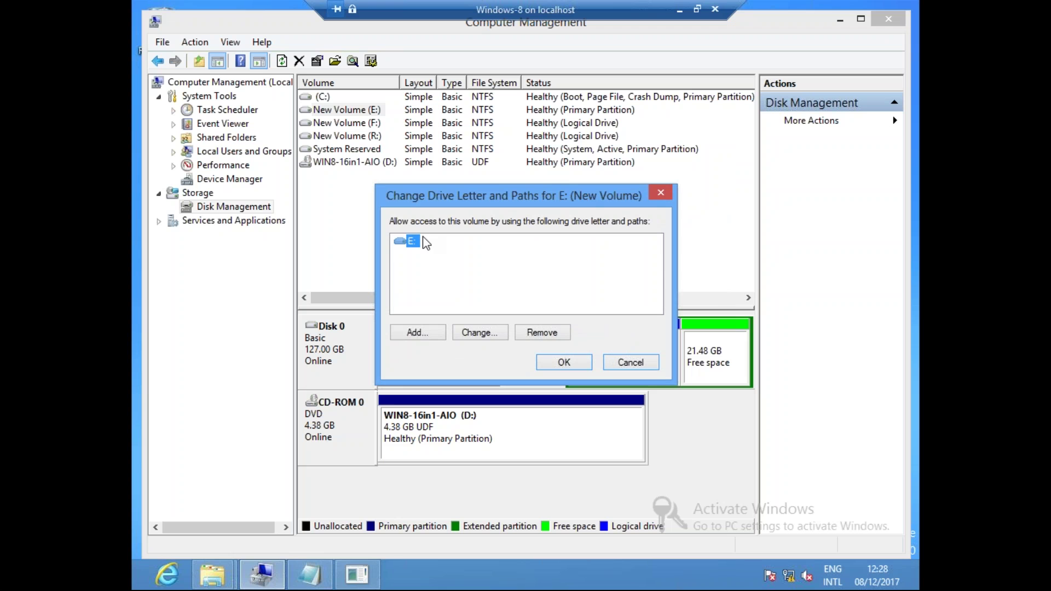
left_click(539, 337)
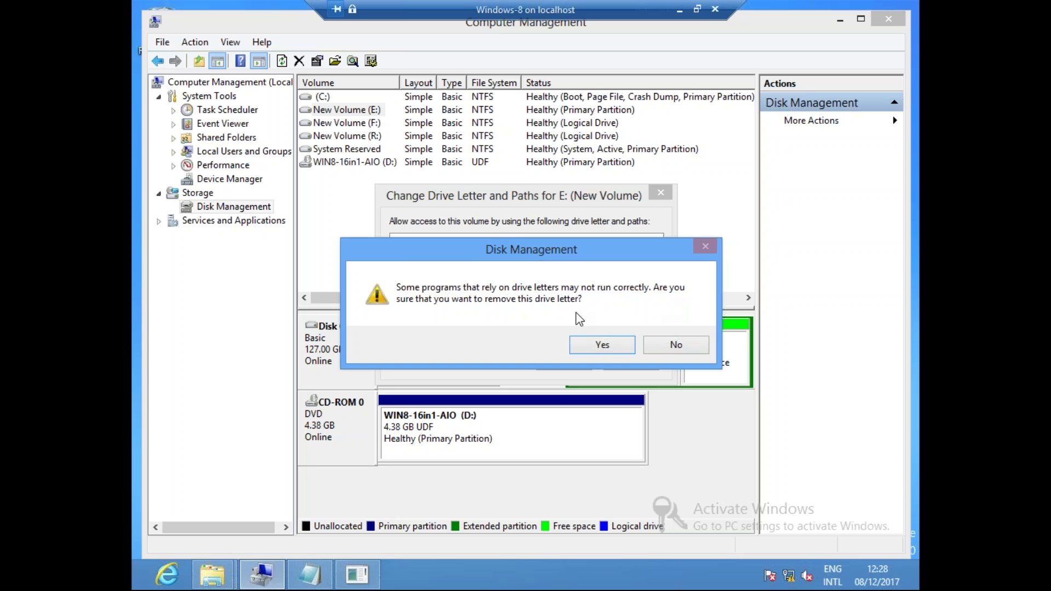
left_click(601, 346)
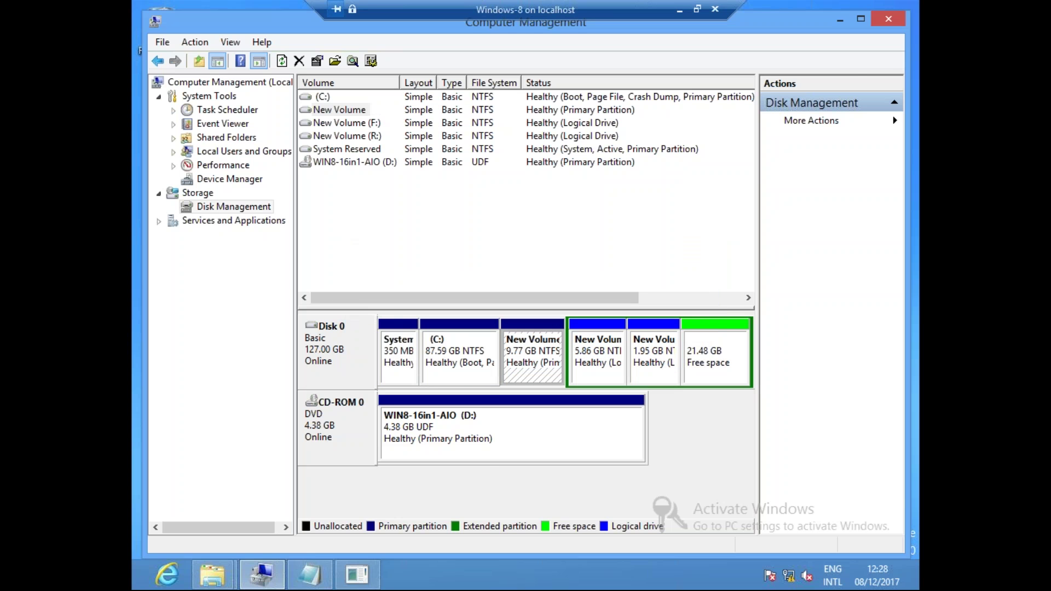
- Switch to the New Volume (R:) window, inspect the drives listed under Computer and return to Disk Management
mouse_move(212, 575)
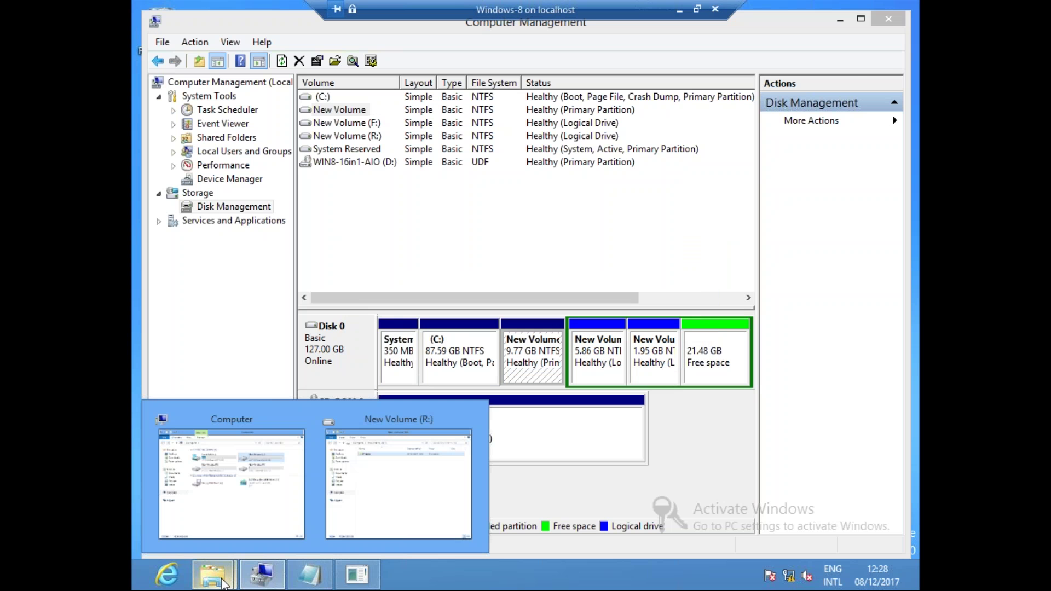
left_click(356, 486)
left_click(326, 347)
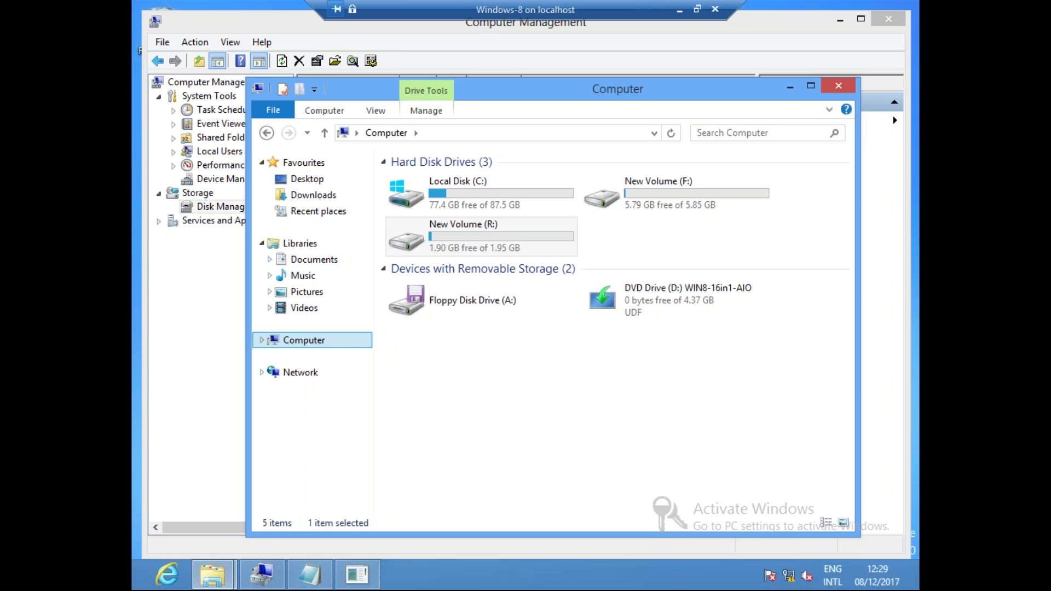
left_click(189, 264)
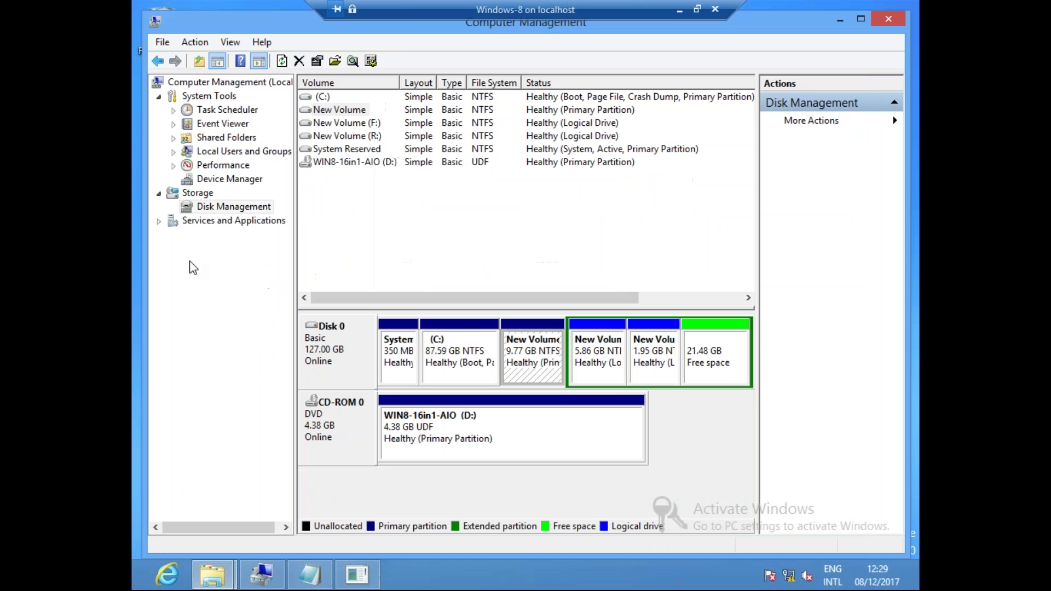
- Assign drive letter E to the 9.77 GB primary volume that has no letter
left_click(593, 355)
left_click(535, 374)
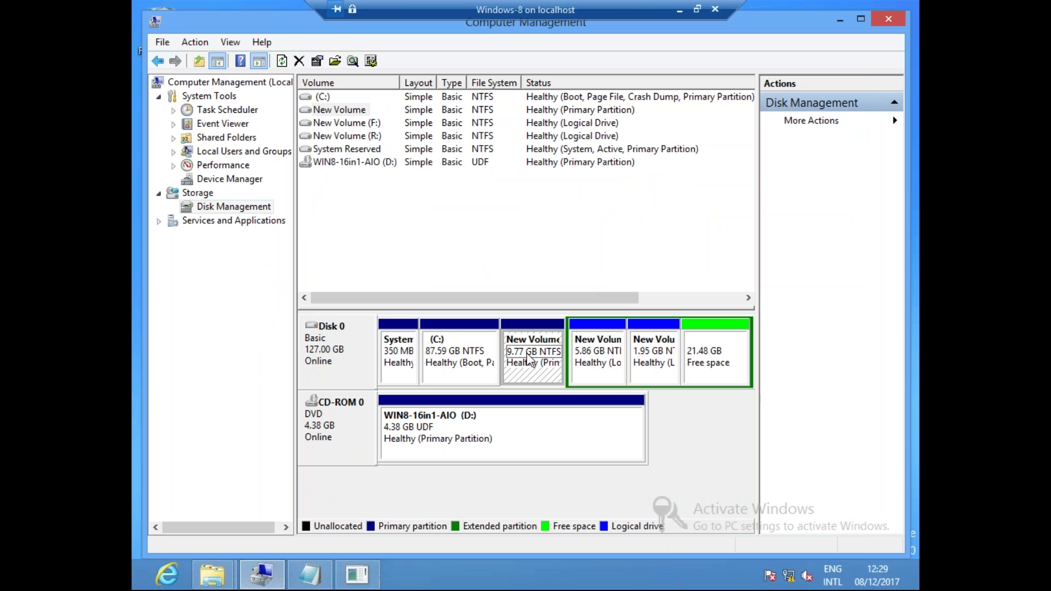
right_click(529, 354)
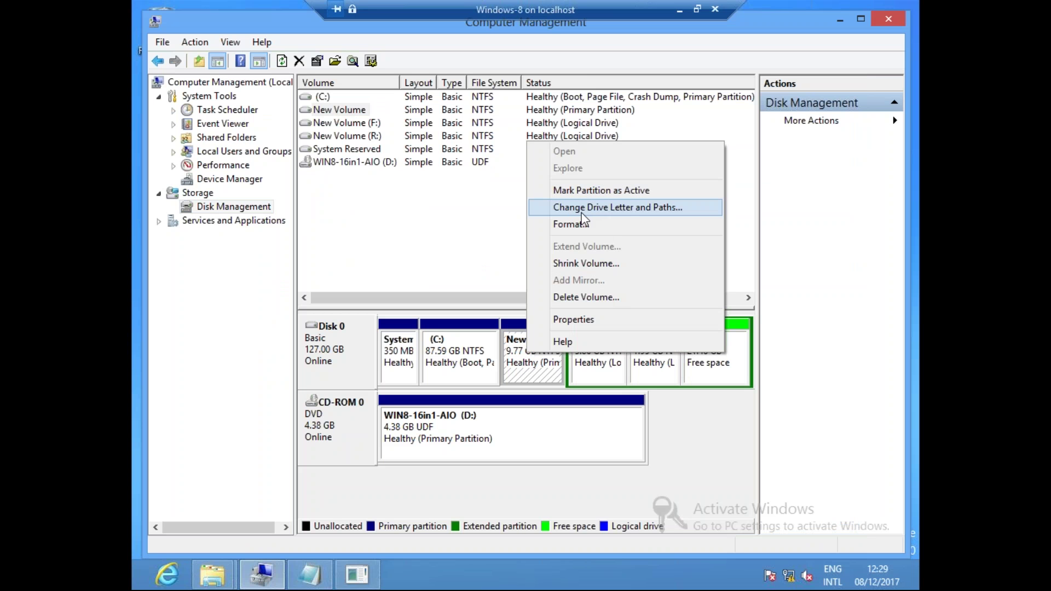
left_click(636, 209)
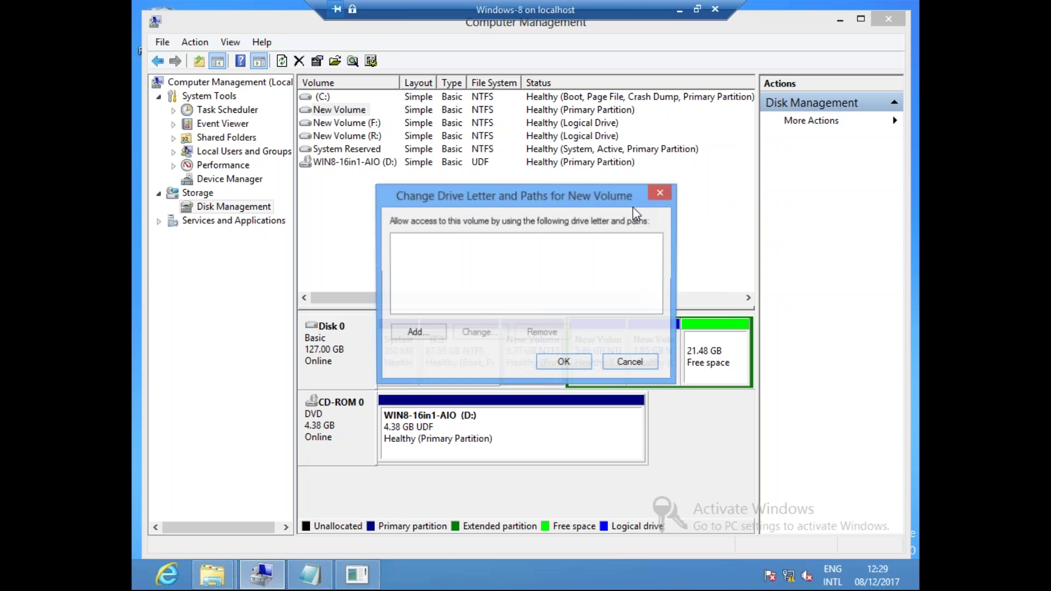
left_click(440, 334)
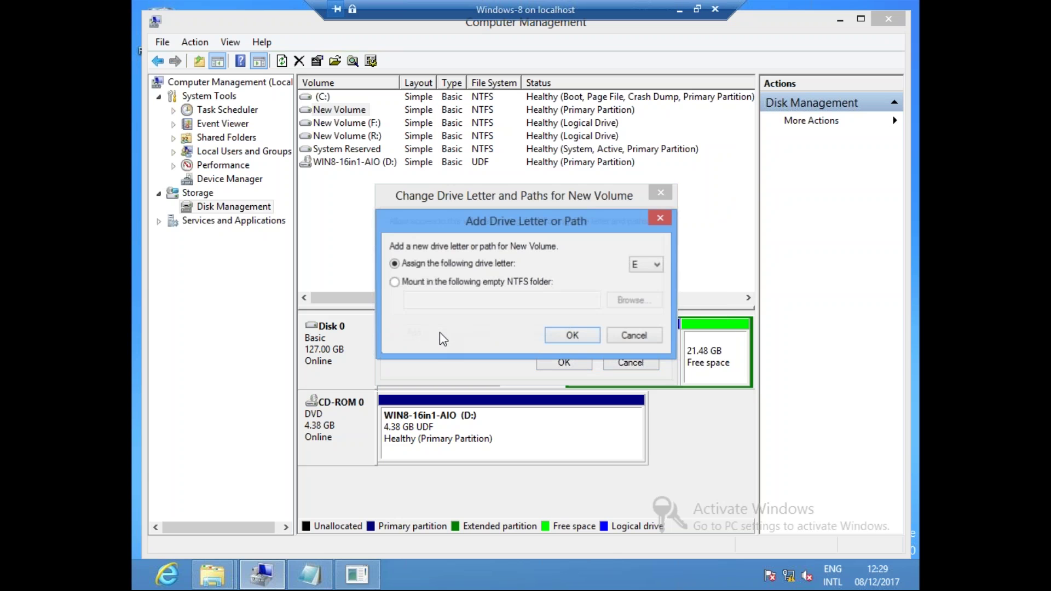
left_click(650, 271)
left_click(646, 265)
left_click(590, 336)
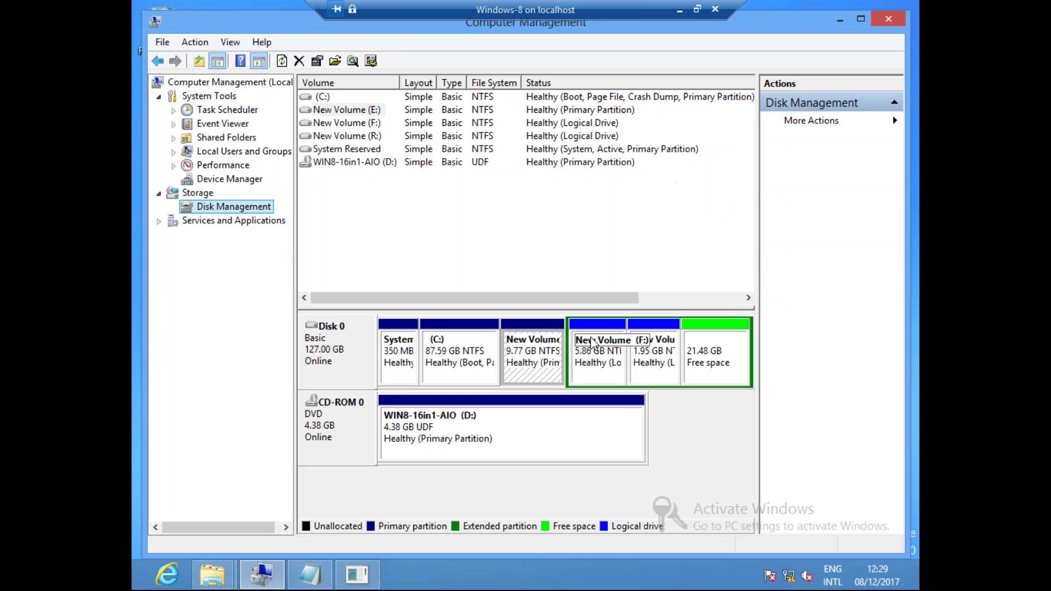
- Switch to the first Computer window, refresh the drive list, check the folders on drive E: and close the window
left_click(212, 575)
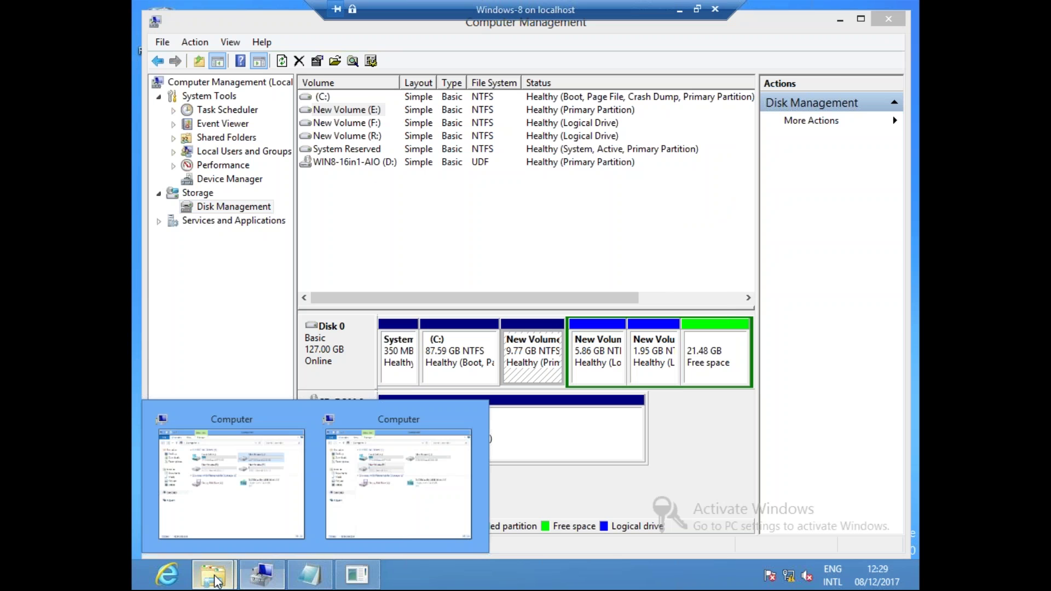
left_click(288, 514)
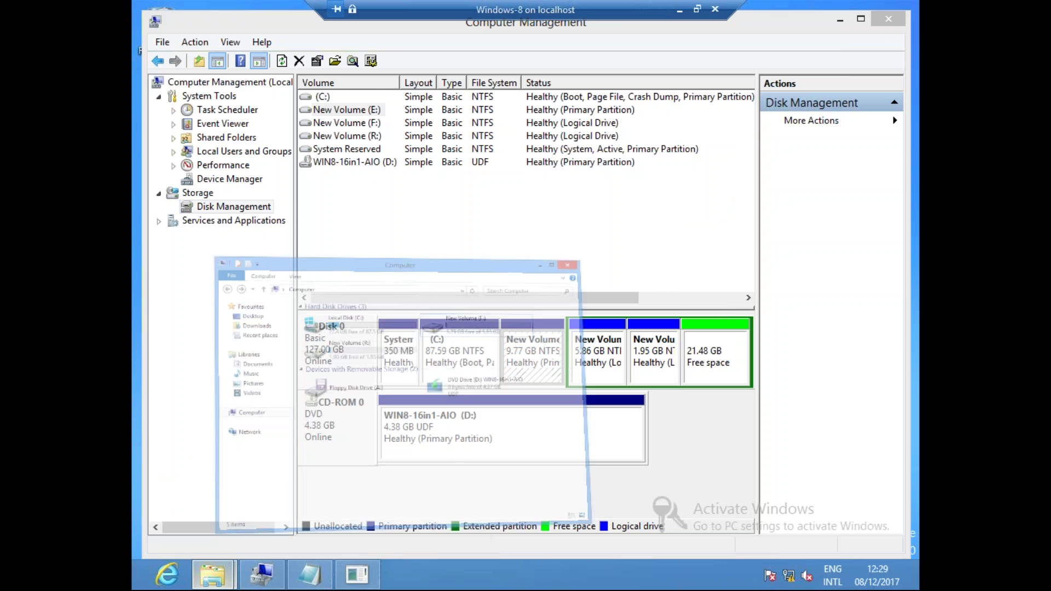
right_click(550, 377)
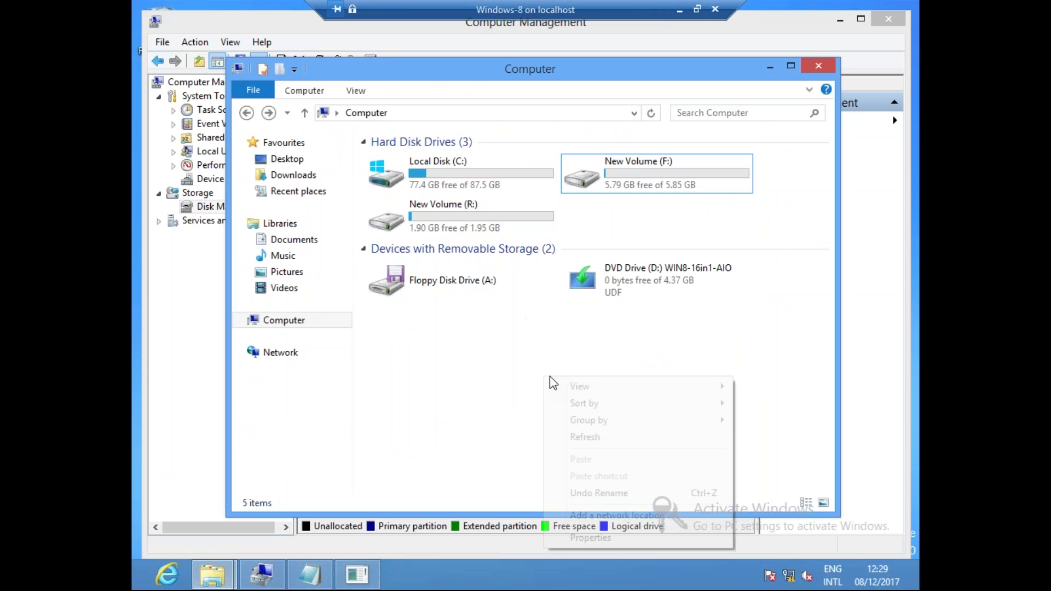
left_click(597, 432)
double_click(654, 180)
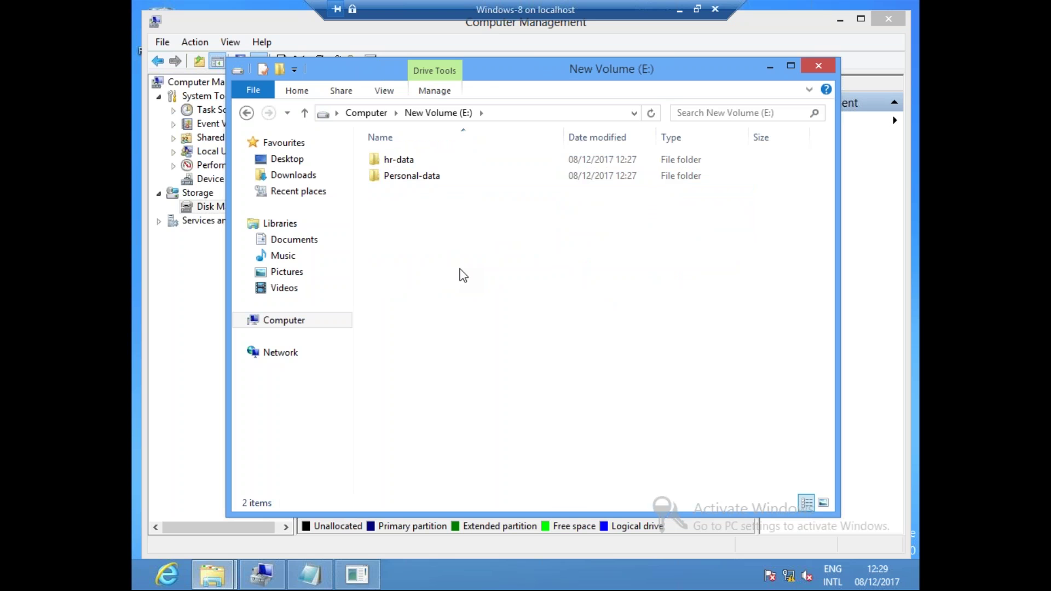
left_click(821, 66)
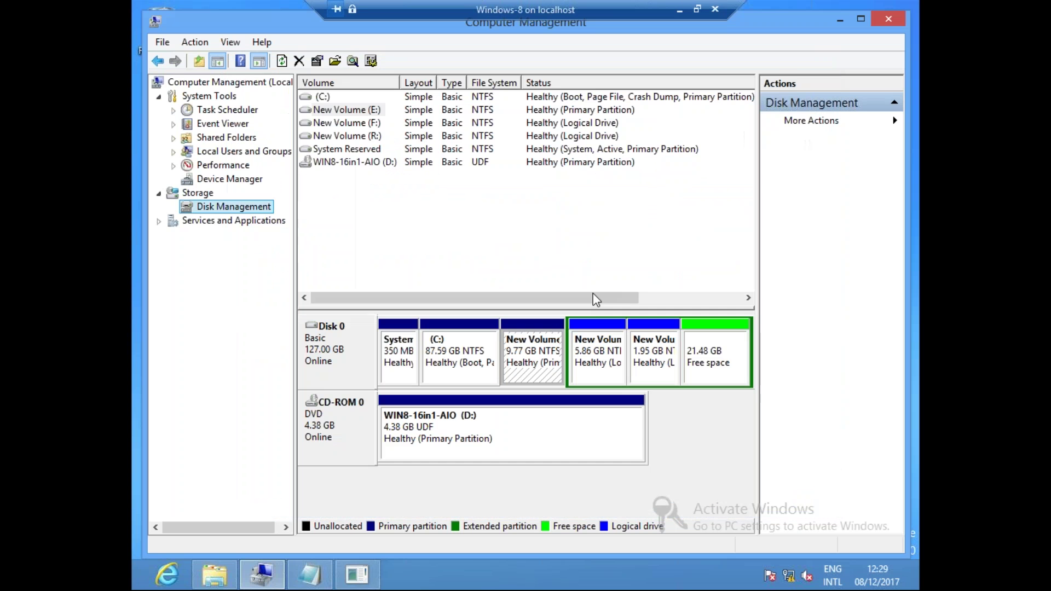